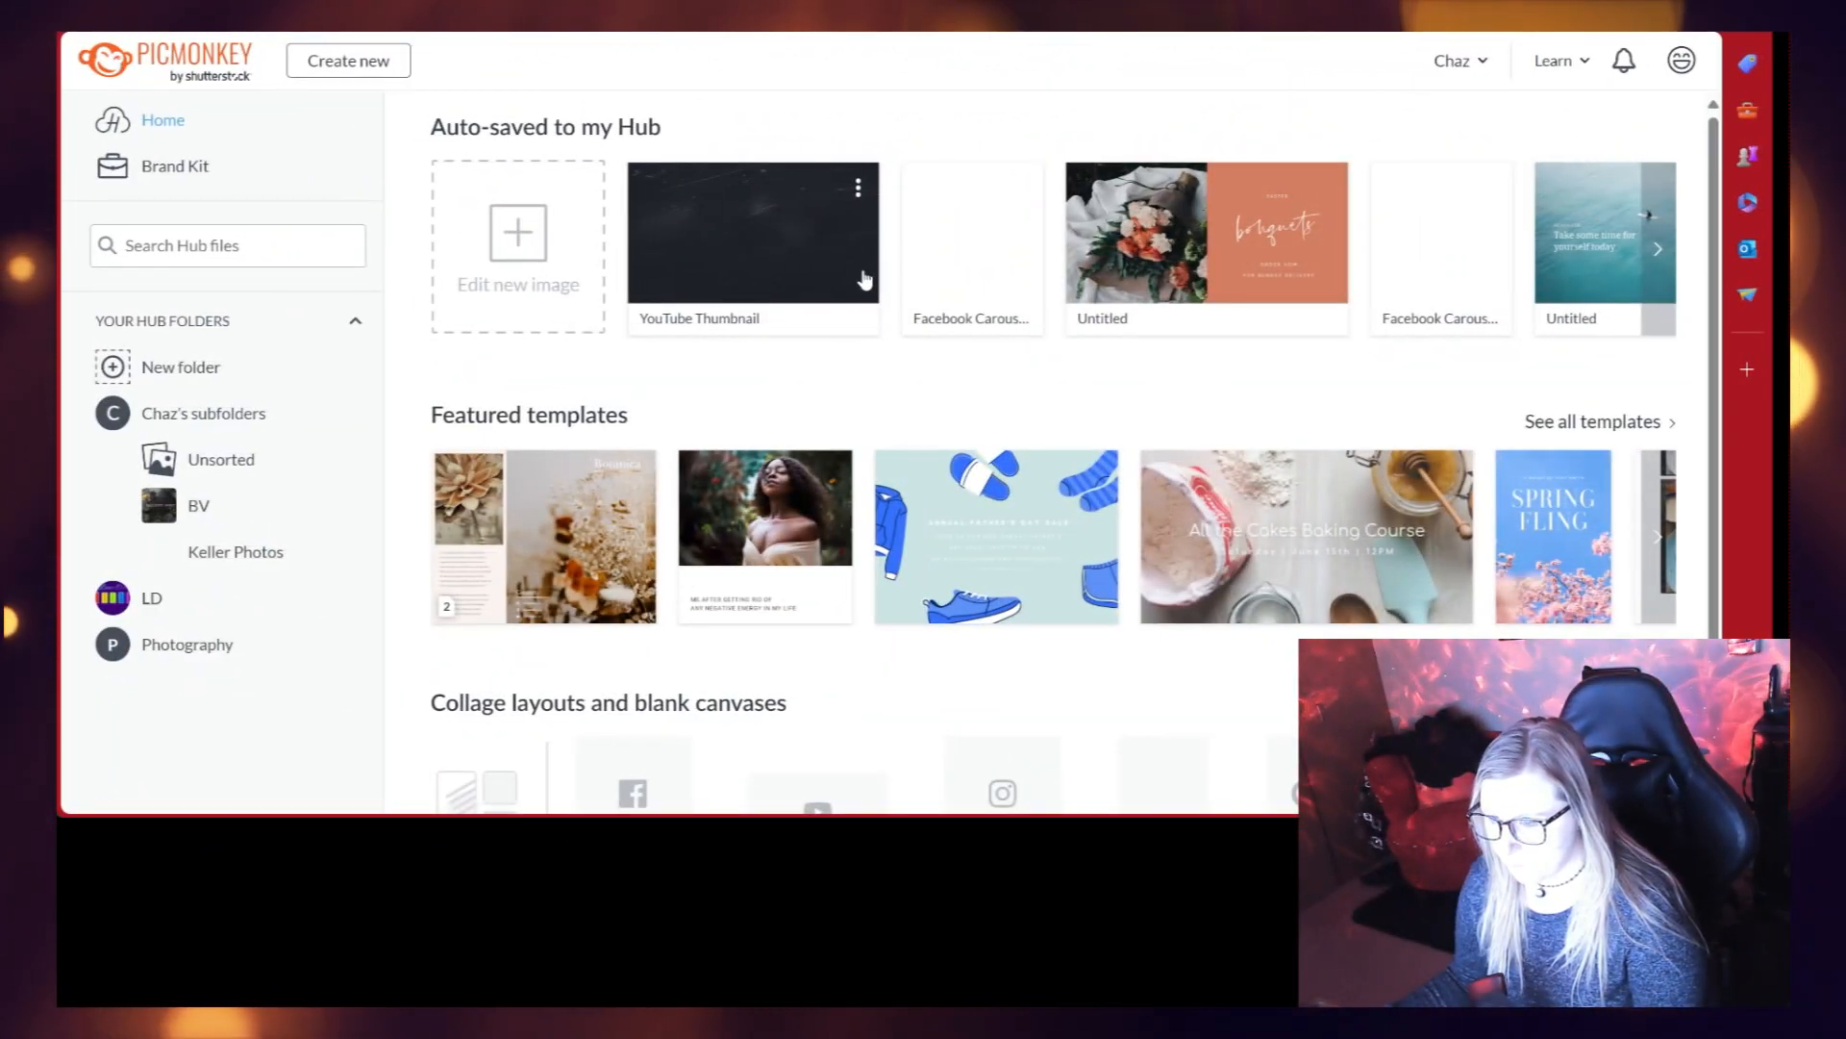
# Step: Create a new blank canvas from the 1280 x 720 px YouTube Thumbnail preset
pyautogui.click(581, 236)
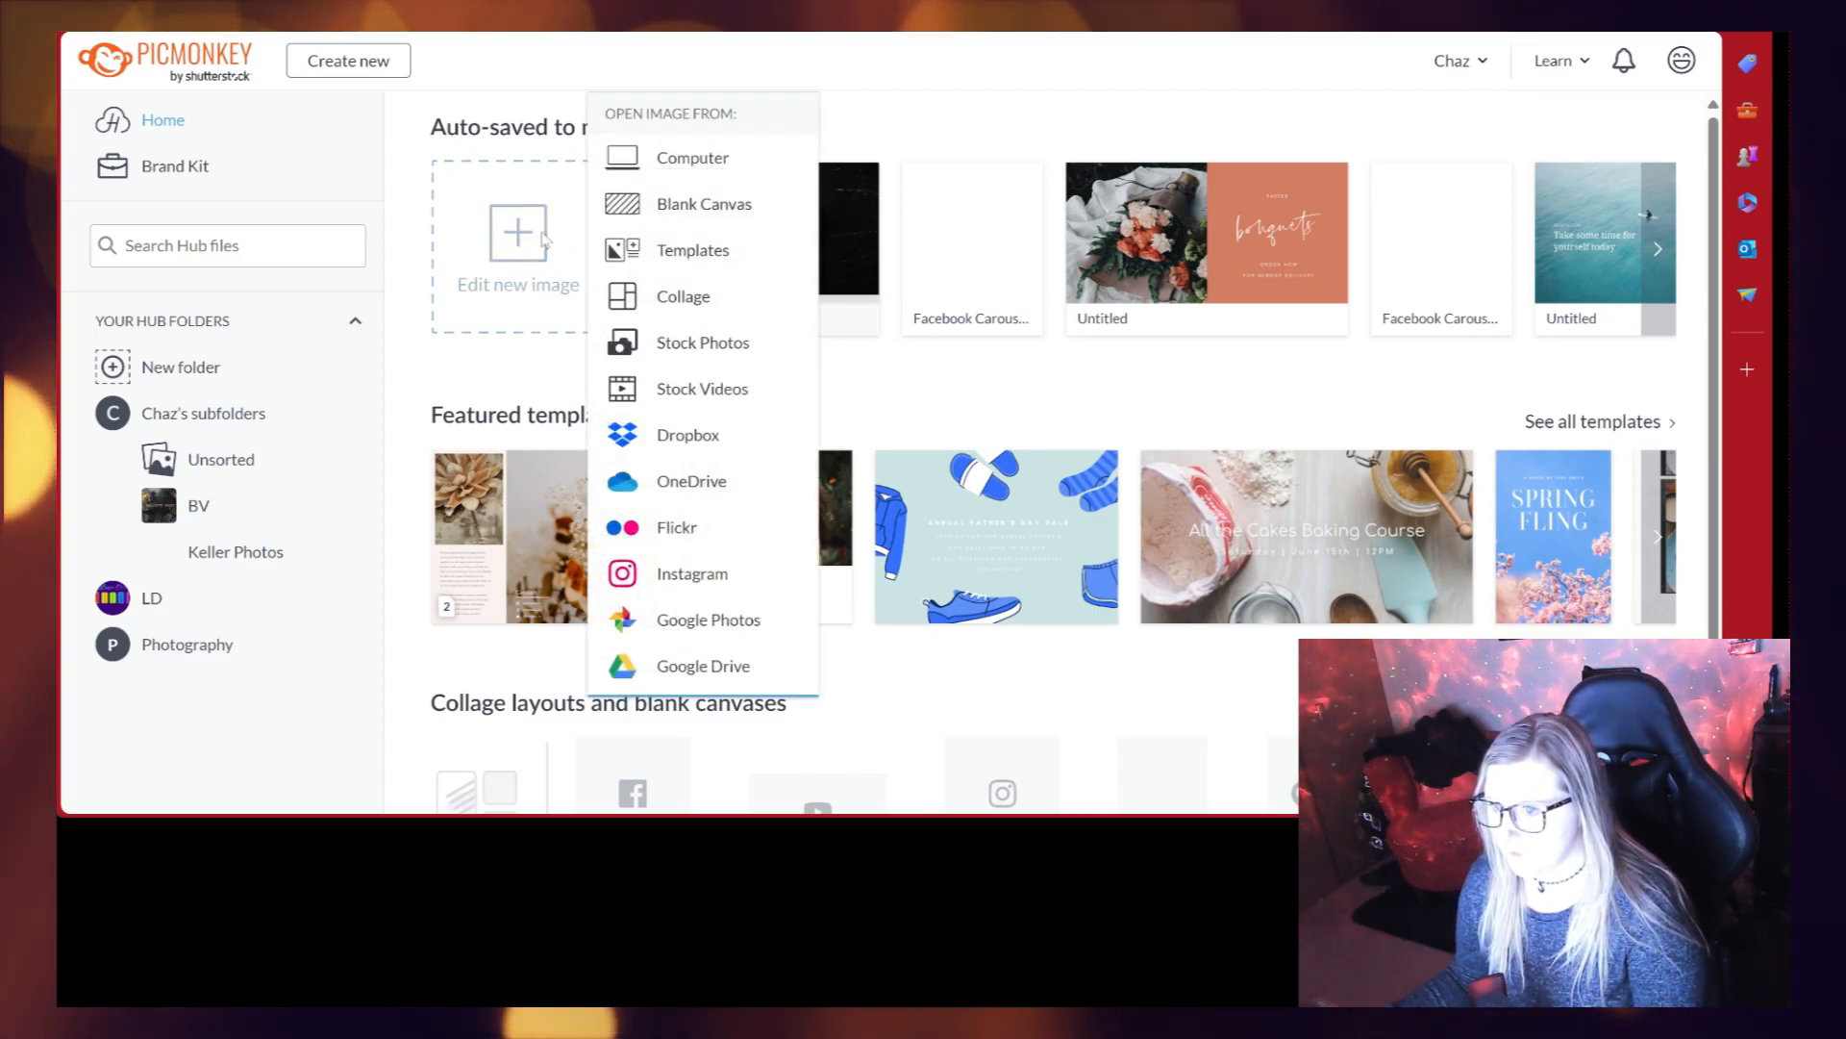
pyautogui.click(650, 223)
pyautogui.scroll(-8, 968, 424)
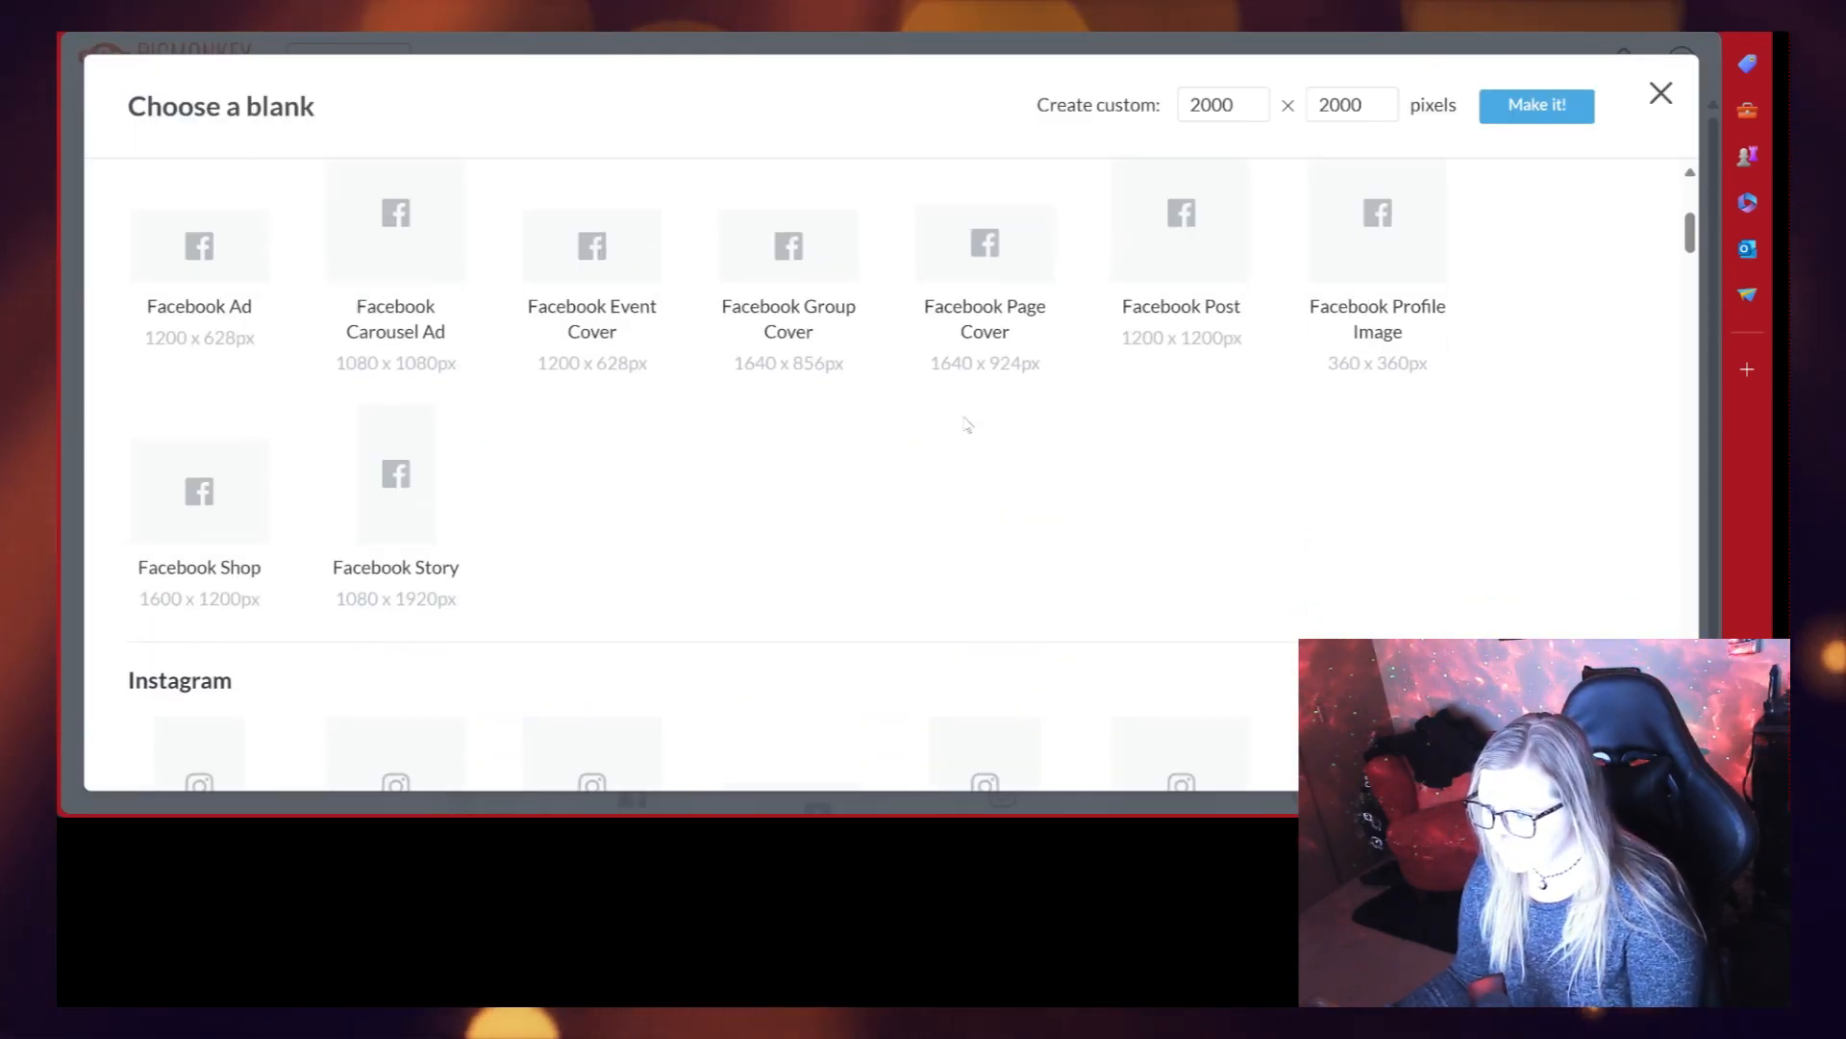
pyautogui.scroll(-15, 977, 445)
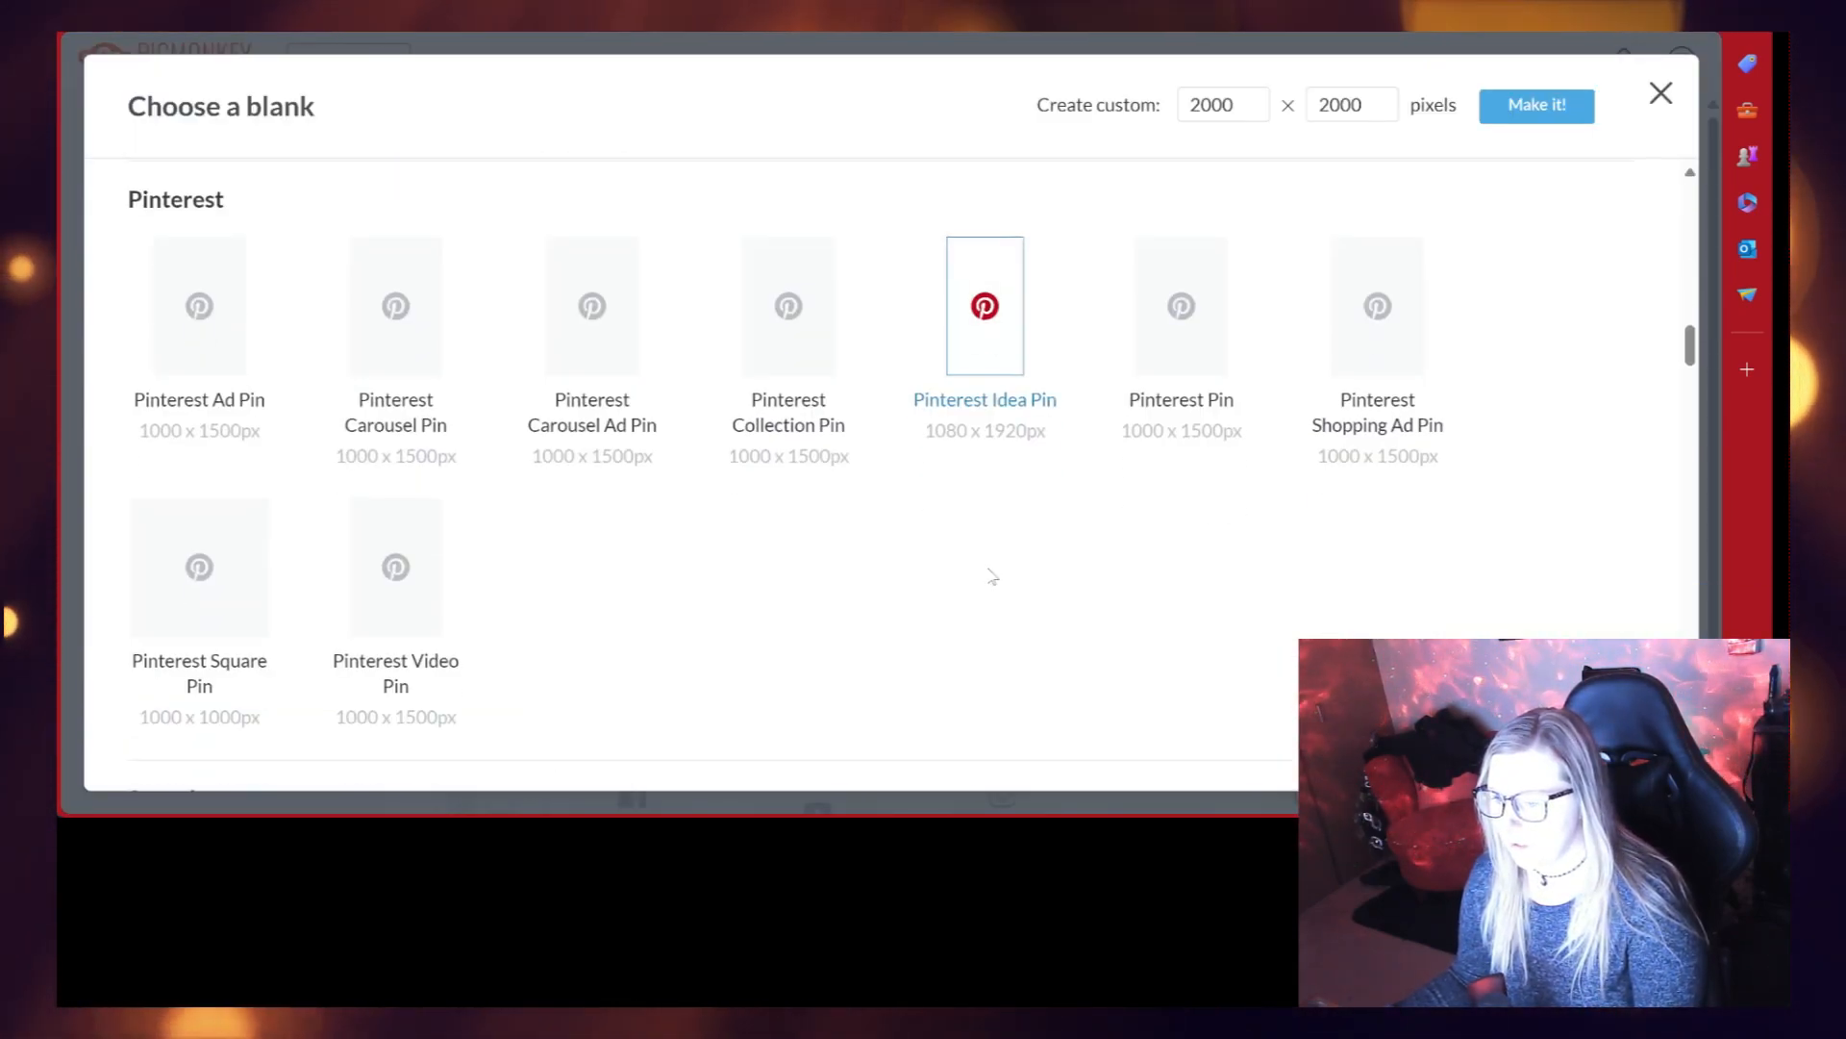
pyautogui.scroll(-15, 997, 623)
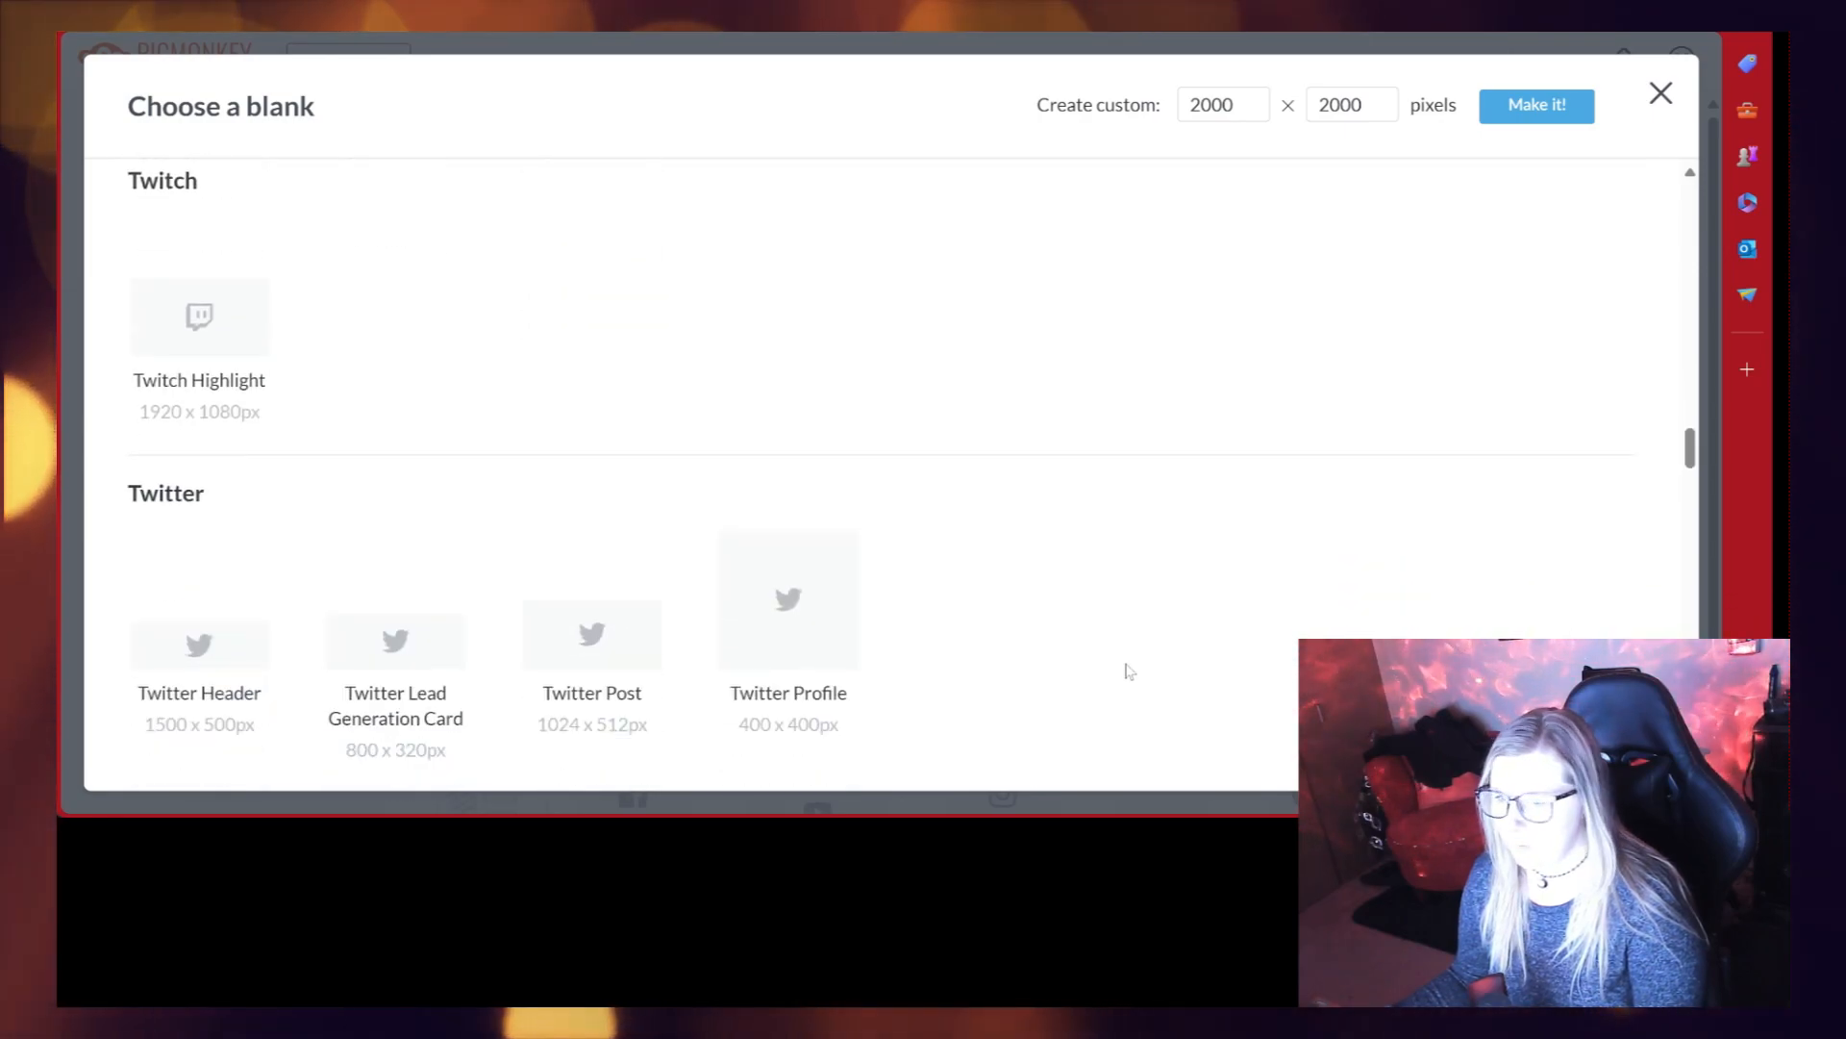
pyautogui.scroll(-3, 1137, 689)
pyautogui.scroll(4, 1154, 689)
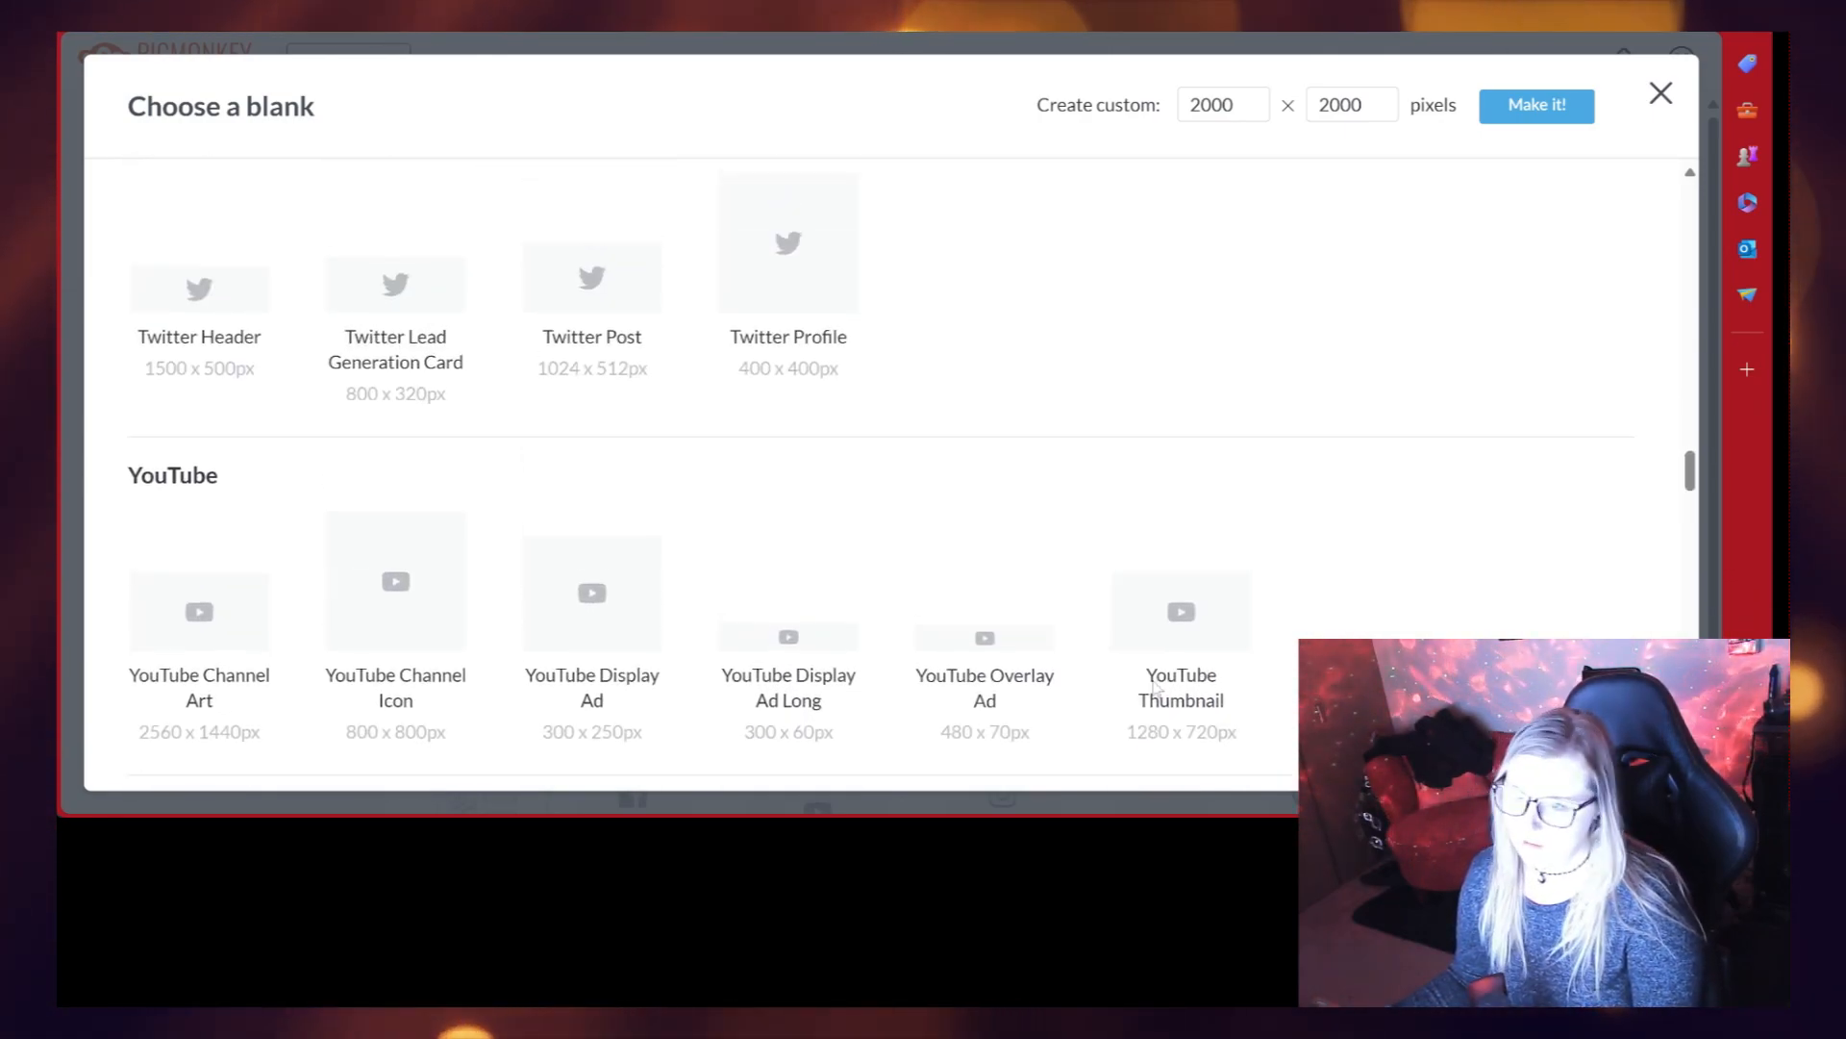
pyautogui.scroll(15, 1048, 642)
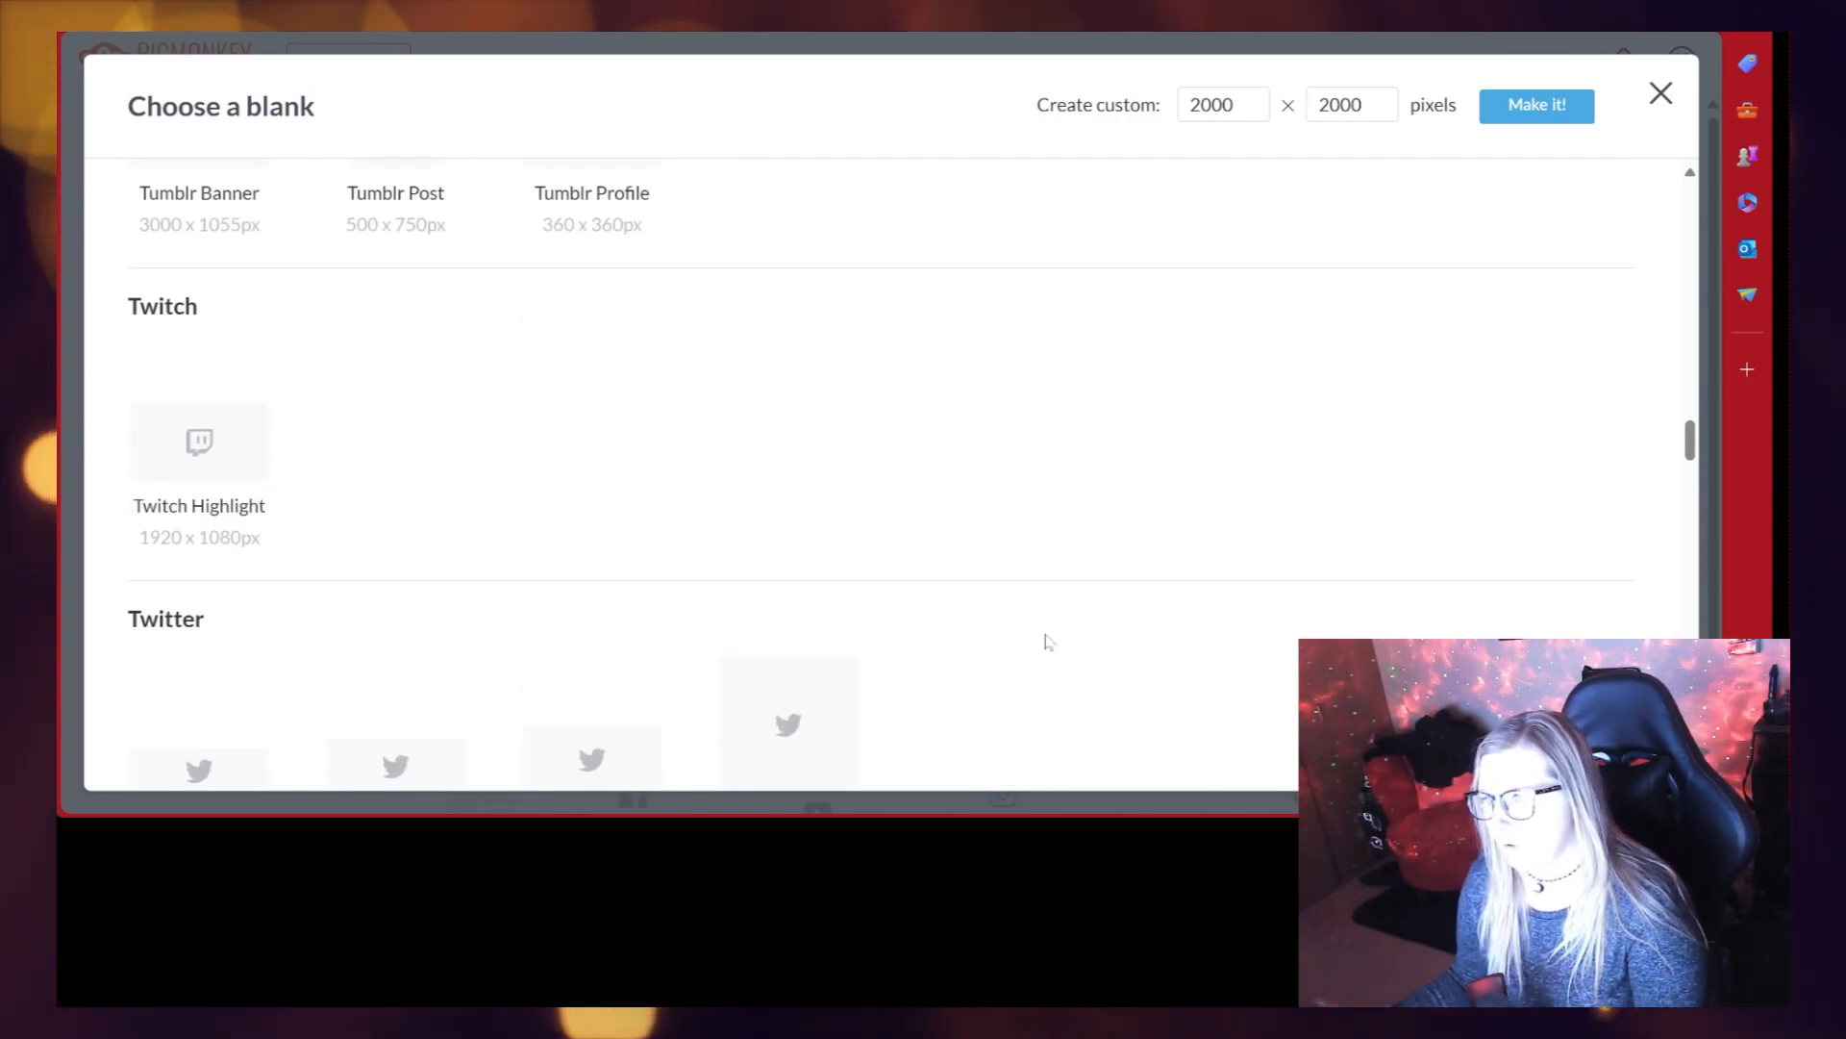
pyautogui.scroll(1, 865, 583)
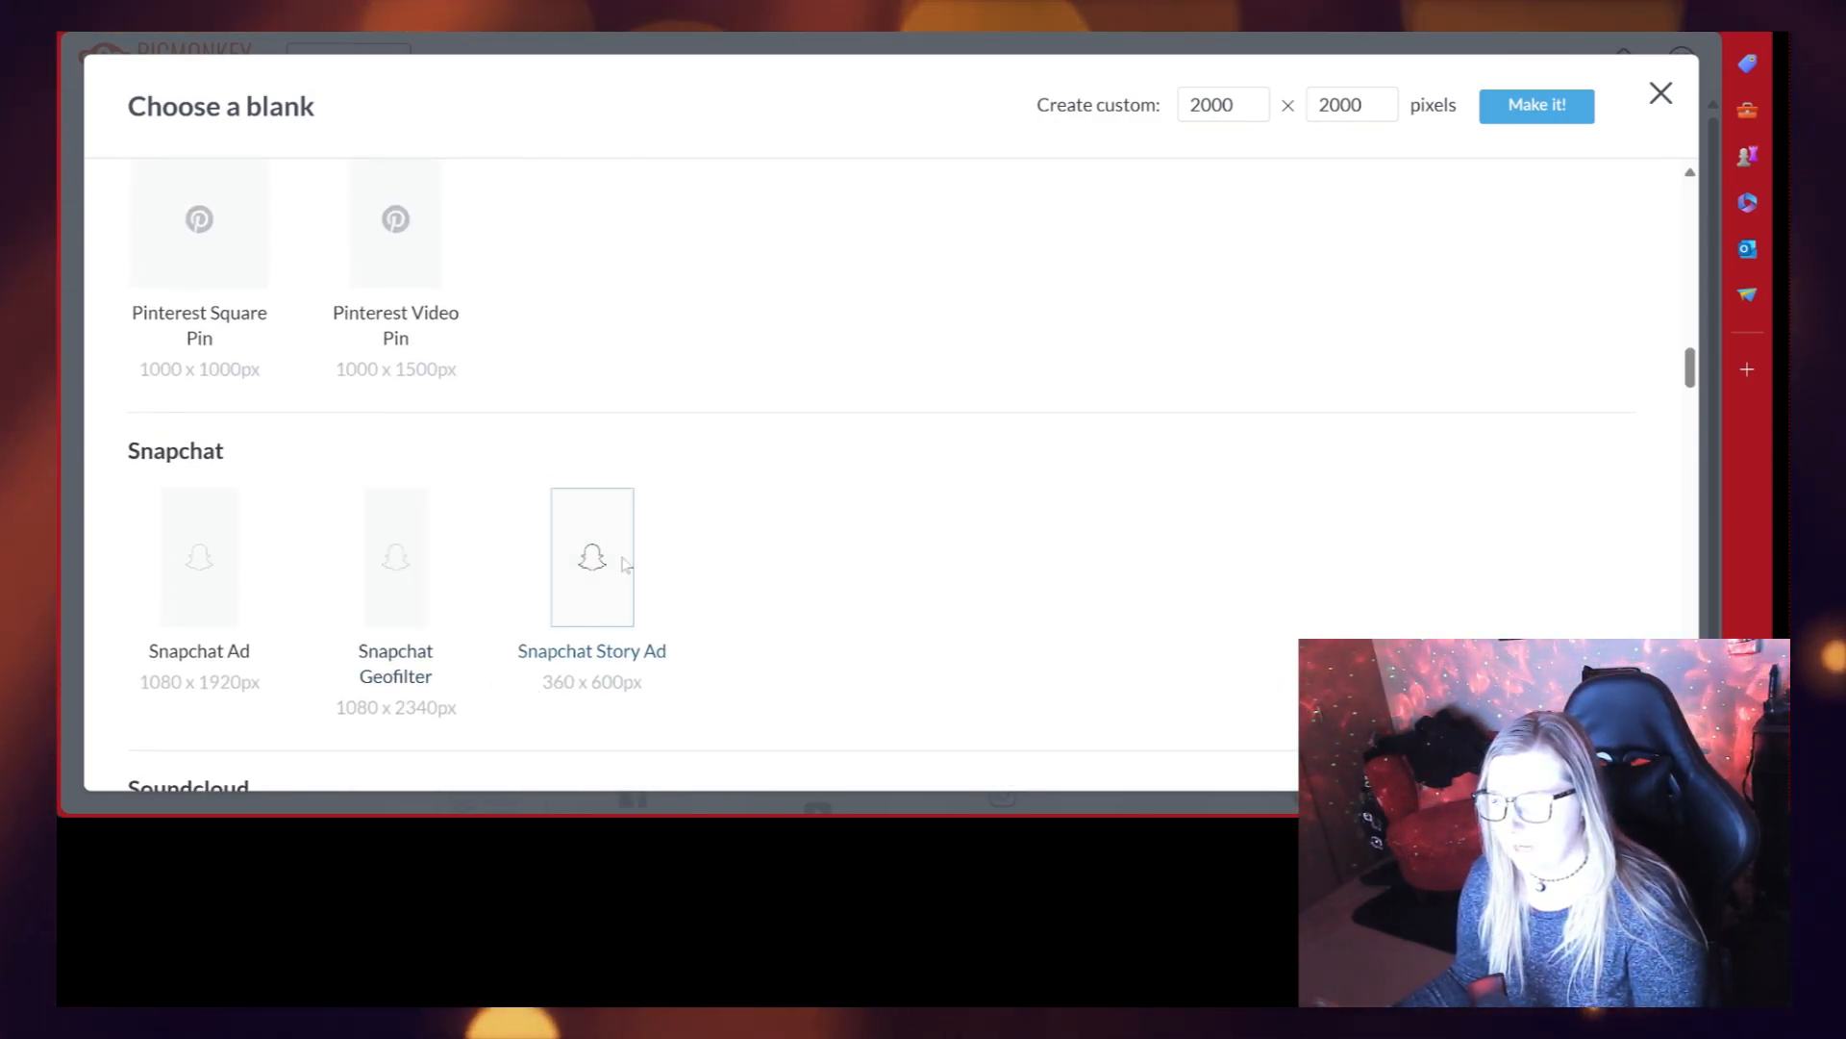
pyautogui.scroll(-10, 493, 594)
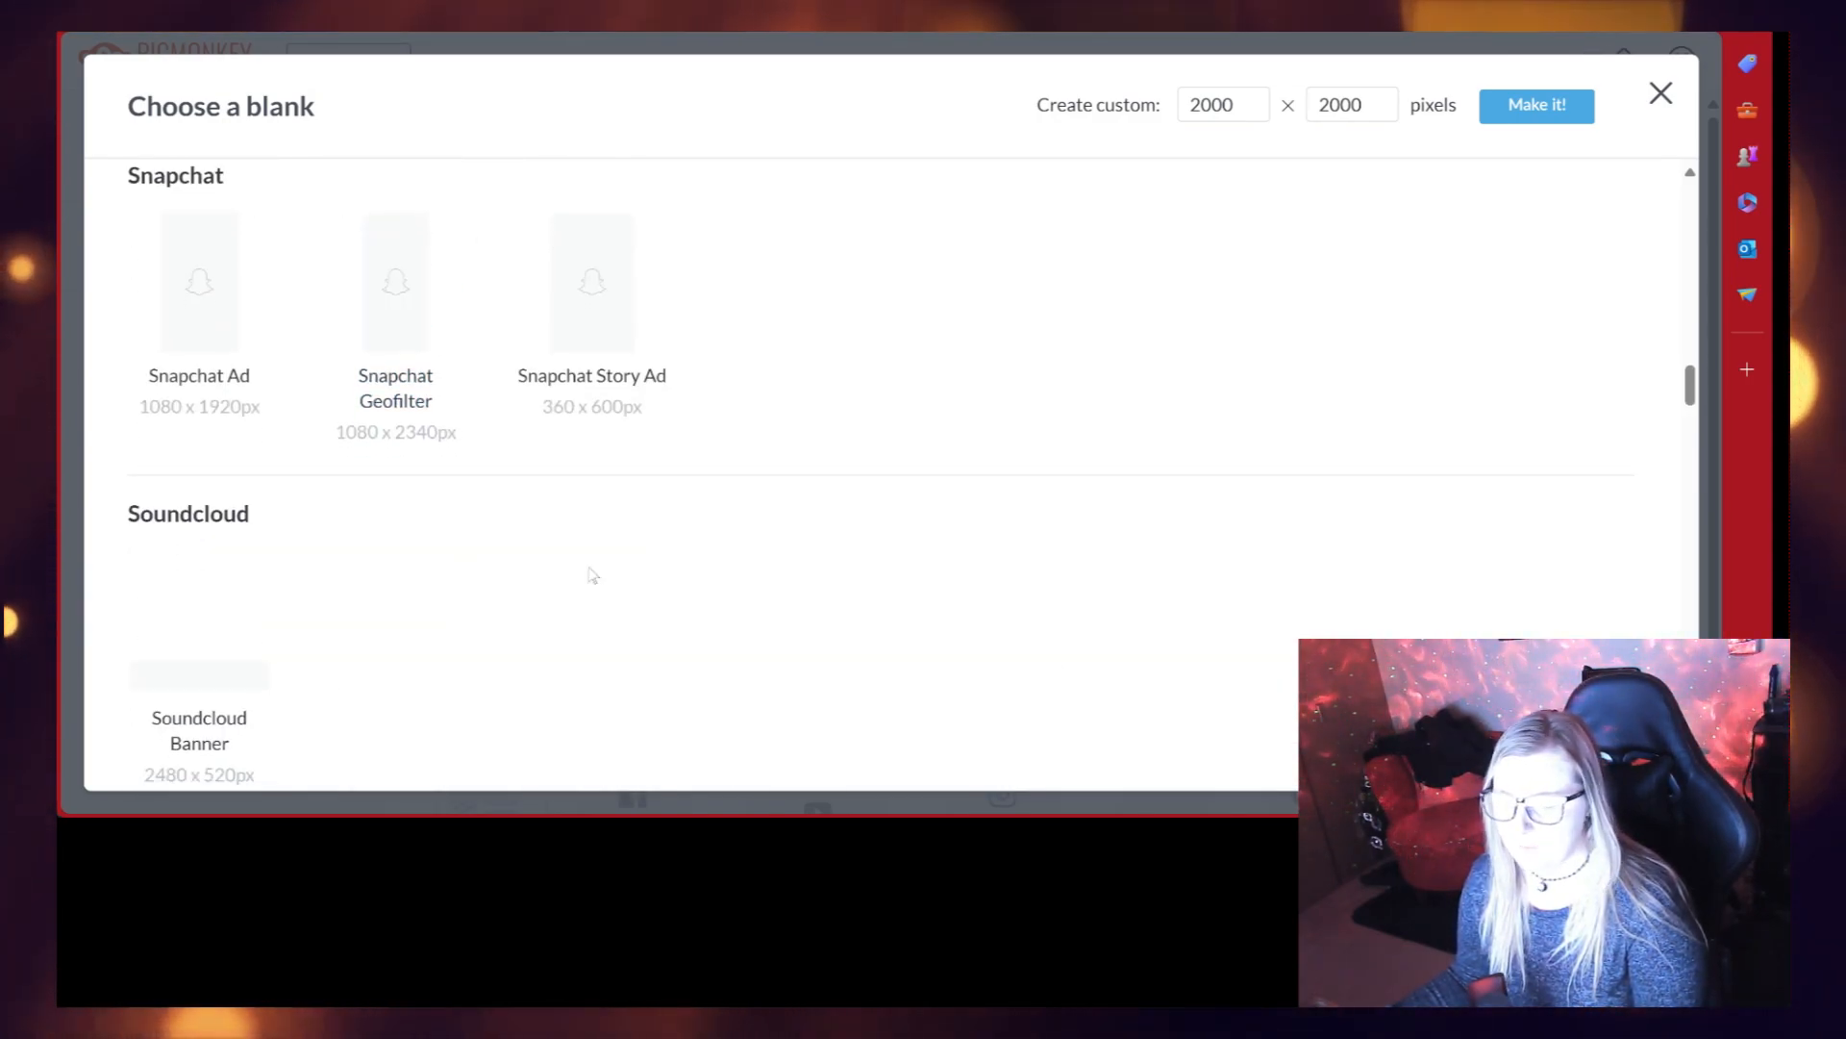
pyautogui.scroll(-4, 1235, 590)
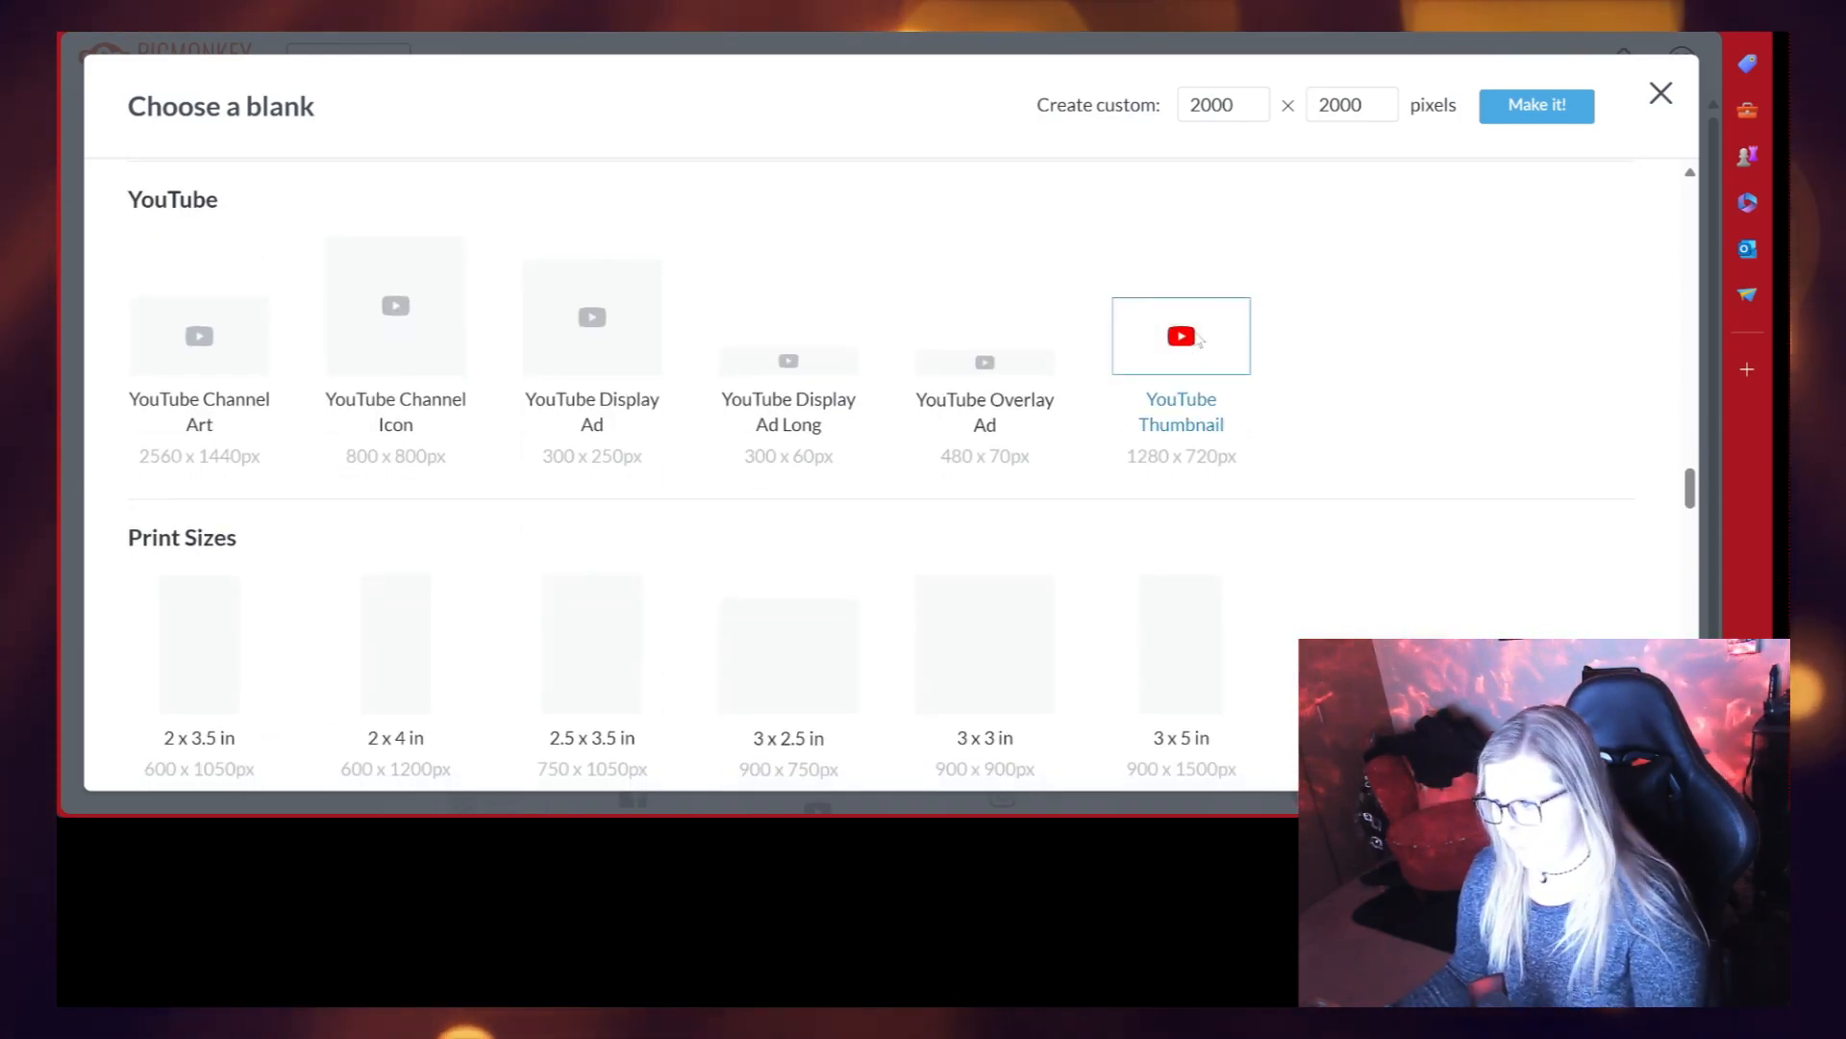
pyautogui.click(1199, 339)
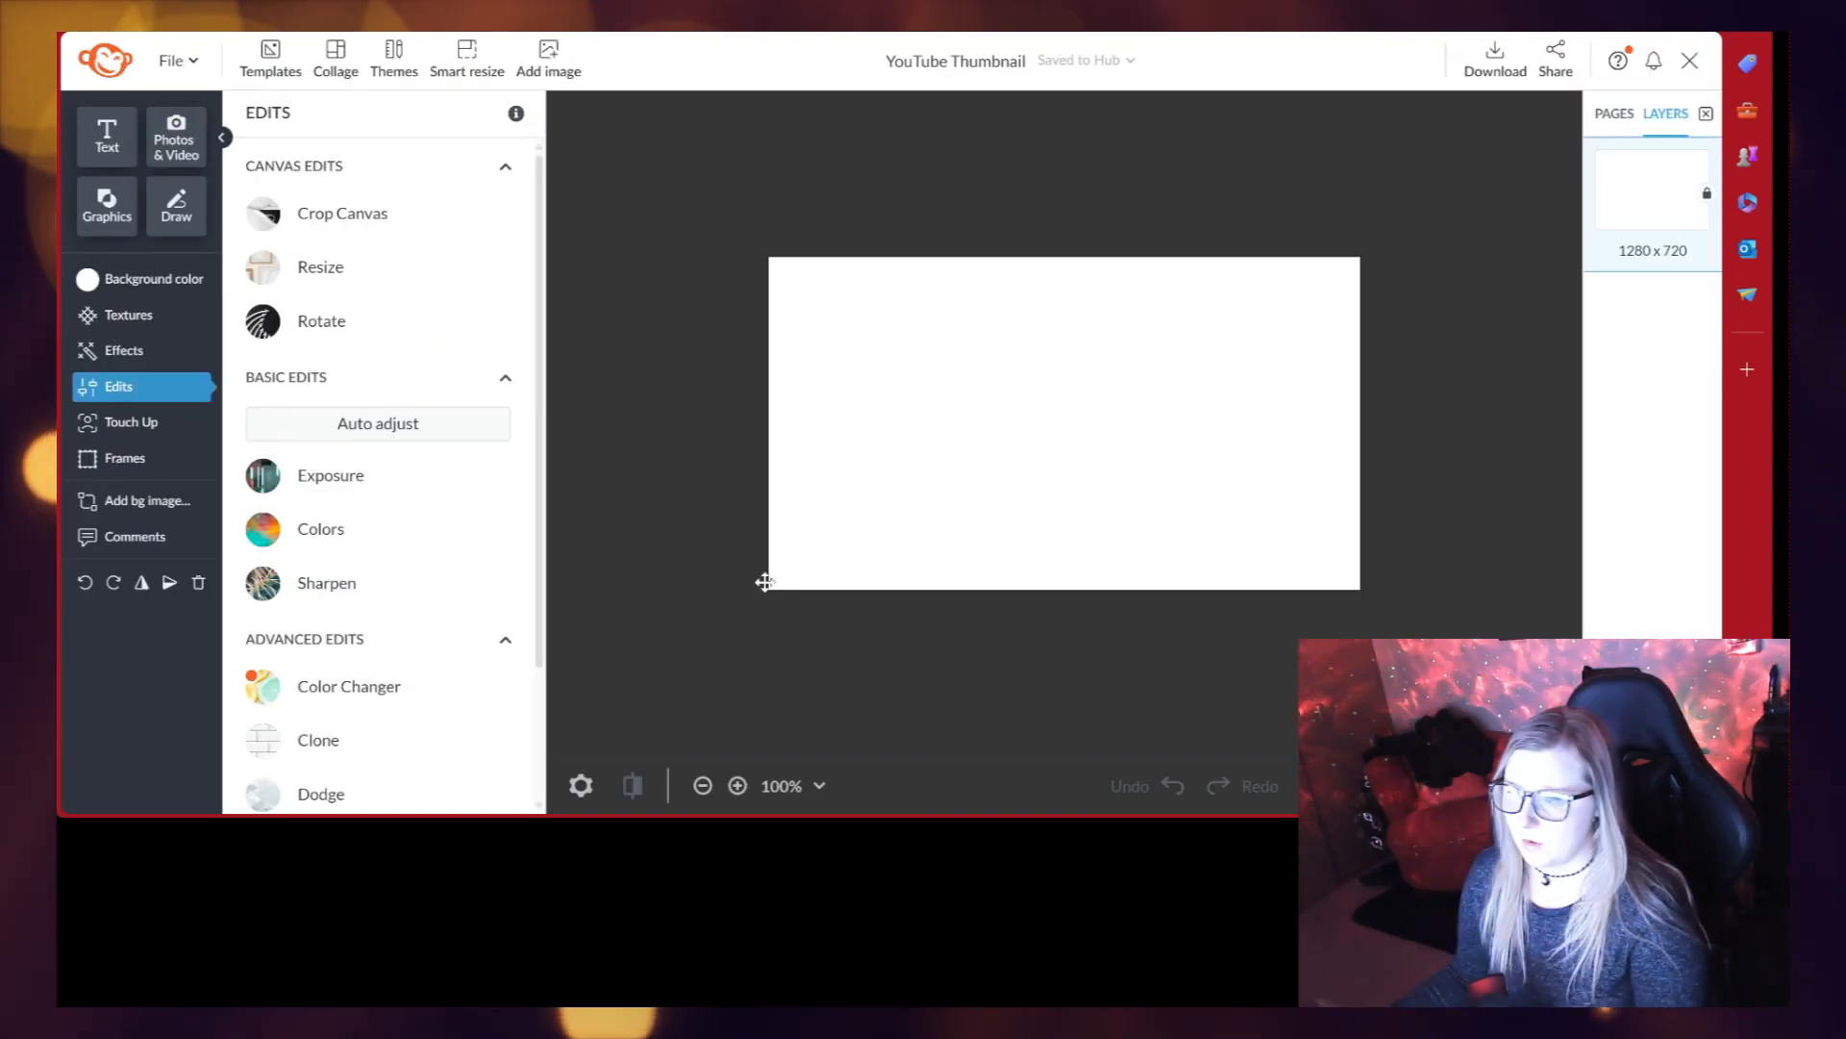
# Step: Set the canvas background to black and turn it into a black-to-dark-gray gradient with a 45° direction
pyautogui.scroll(3, 848, 320)
pyautogui.scroll(-1, 795, 383)
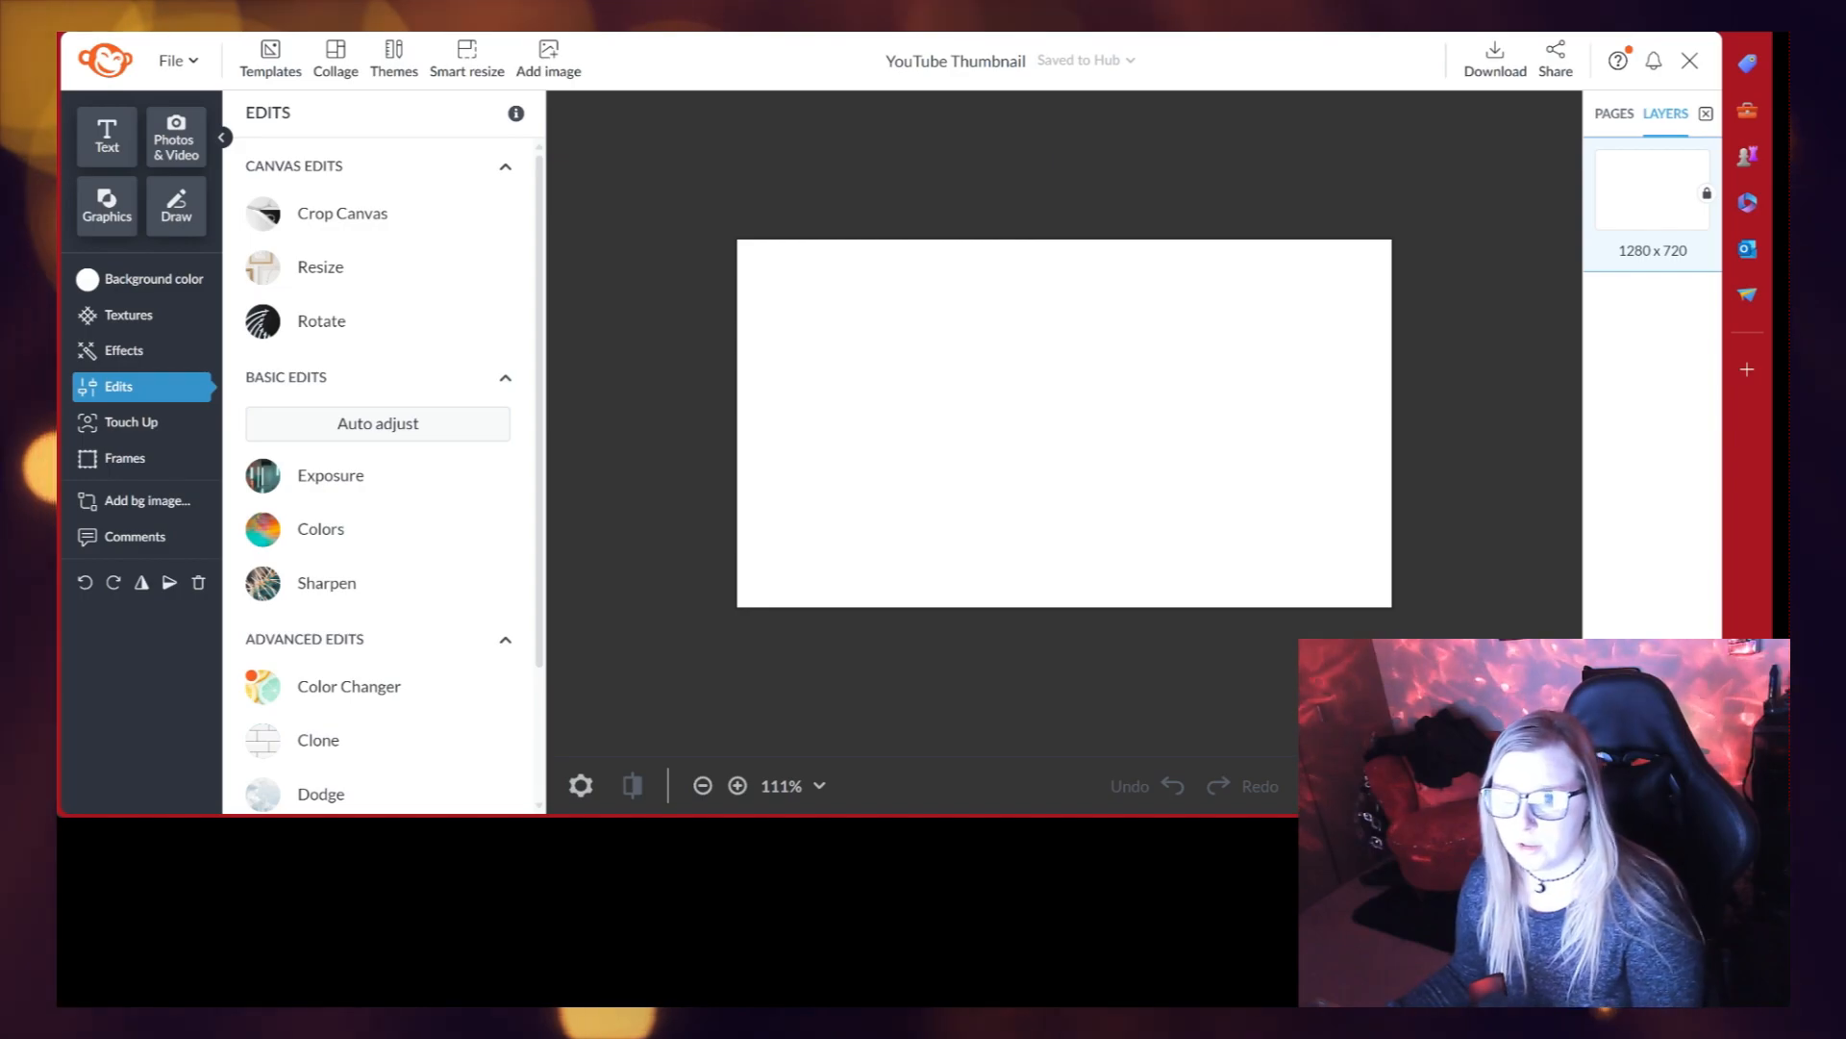
pyautogui.click(145, 279)
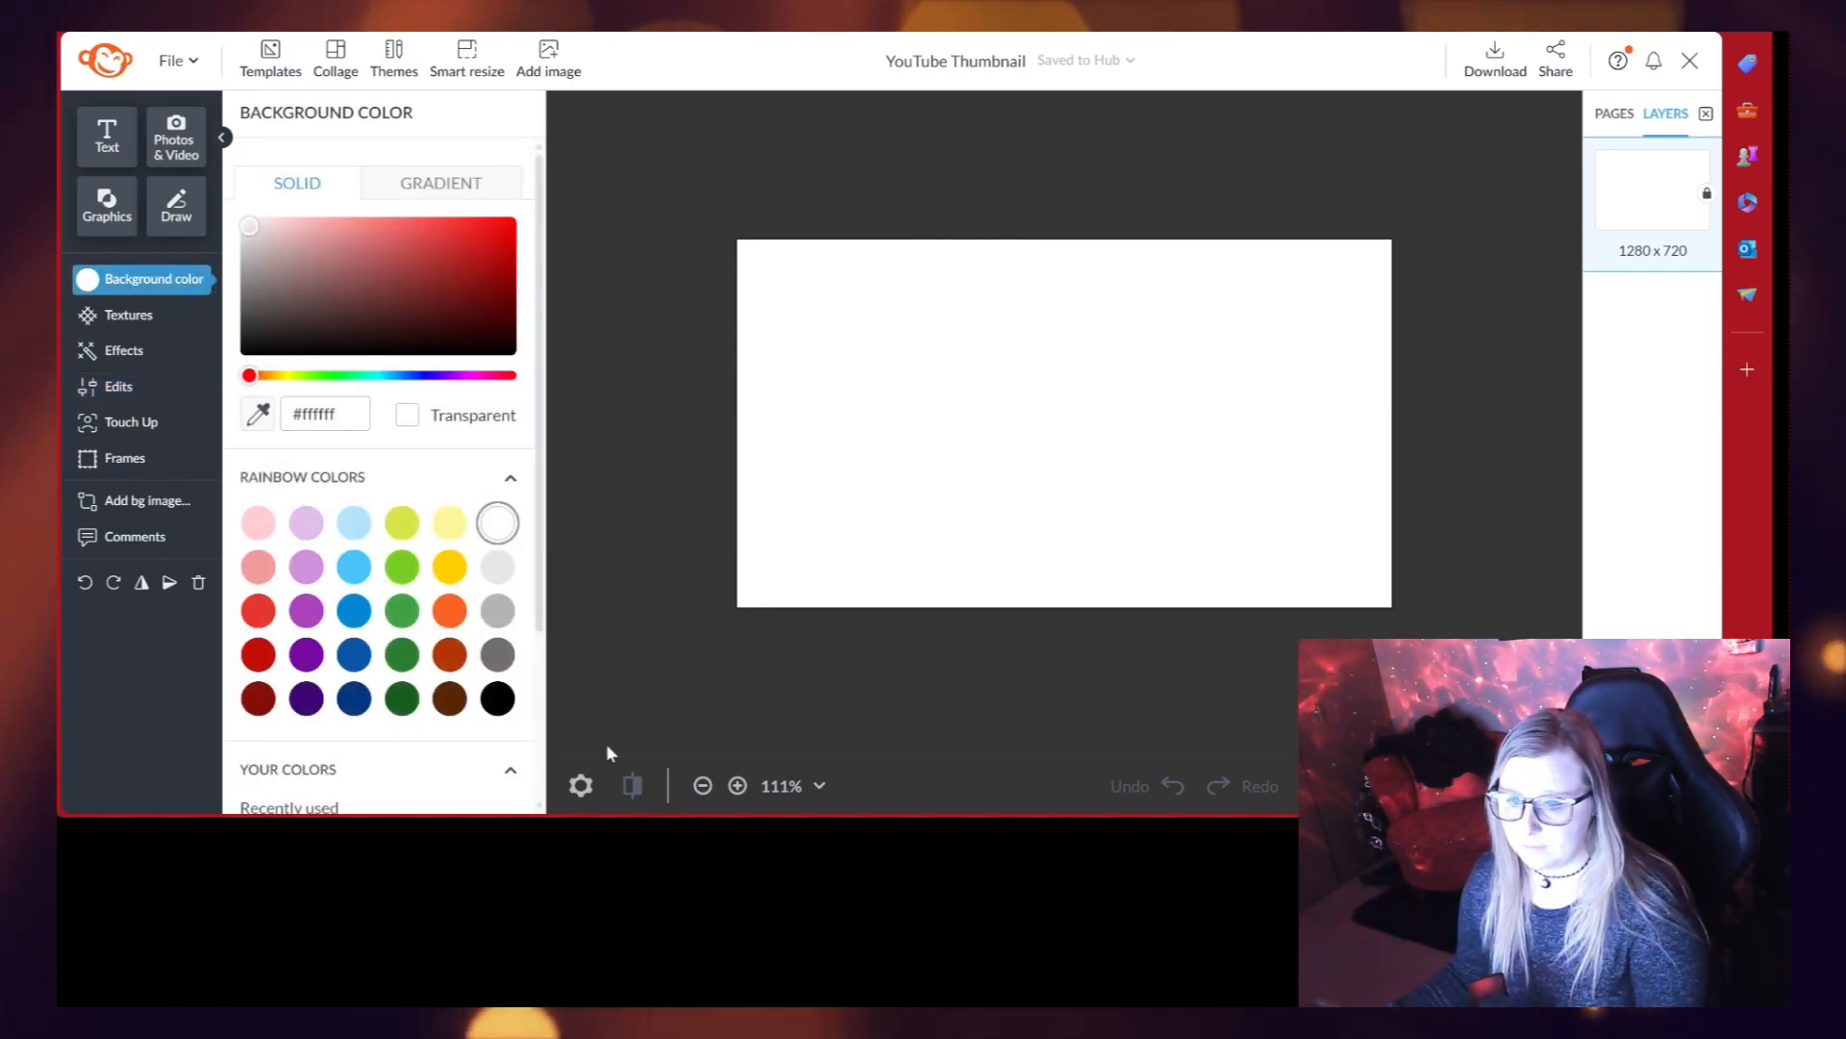
pyautogui.click(498, 700)
pyautogui.click(443, 181)
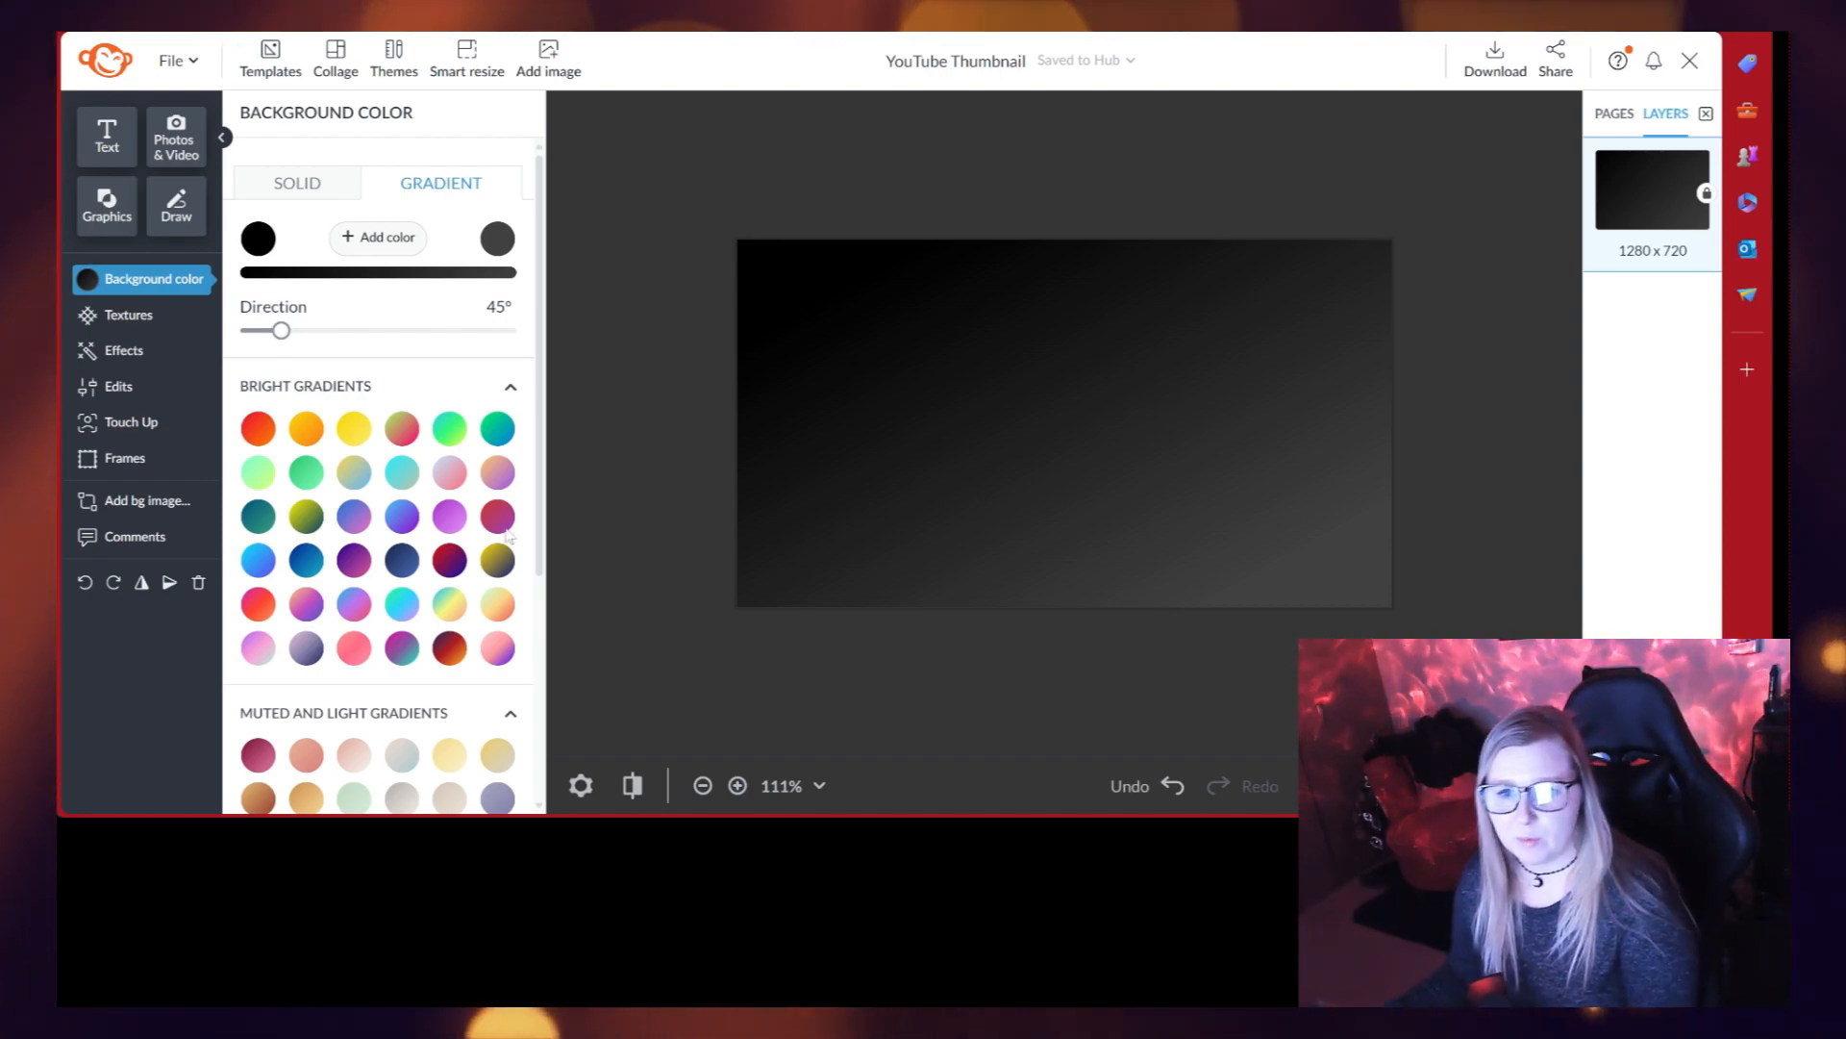
pyautogui.click(400, 598)
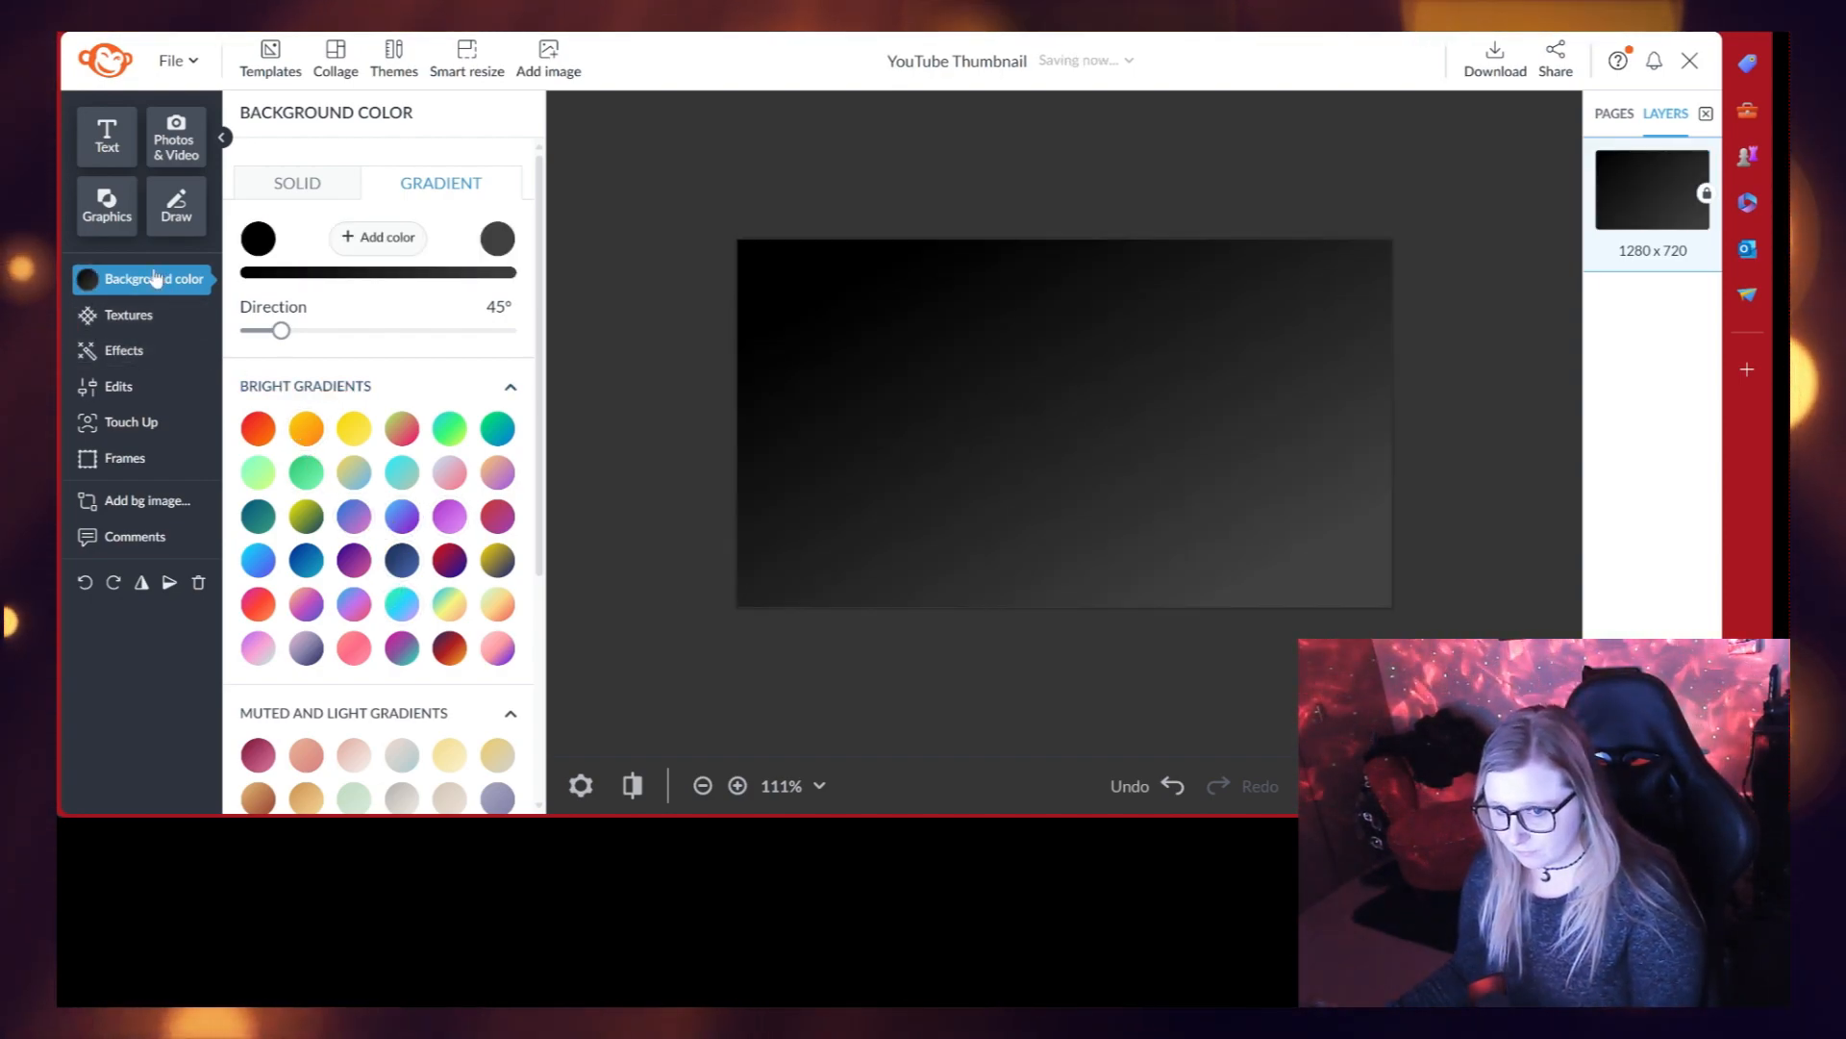
# Step: Apply the black scratched-surface Dust & Scratches texture to the background with saturation 81 and fade 71%
pyautogui.click(150, 320)
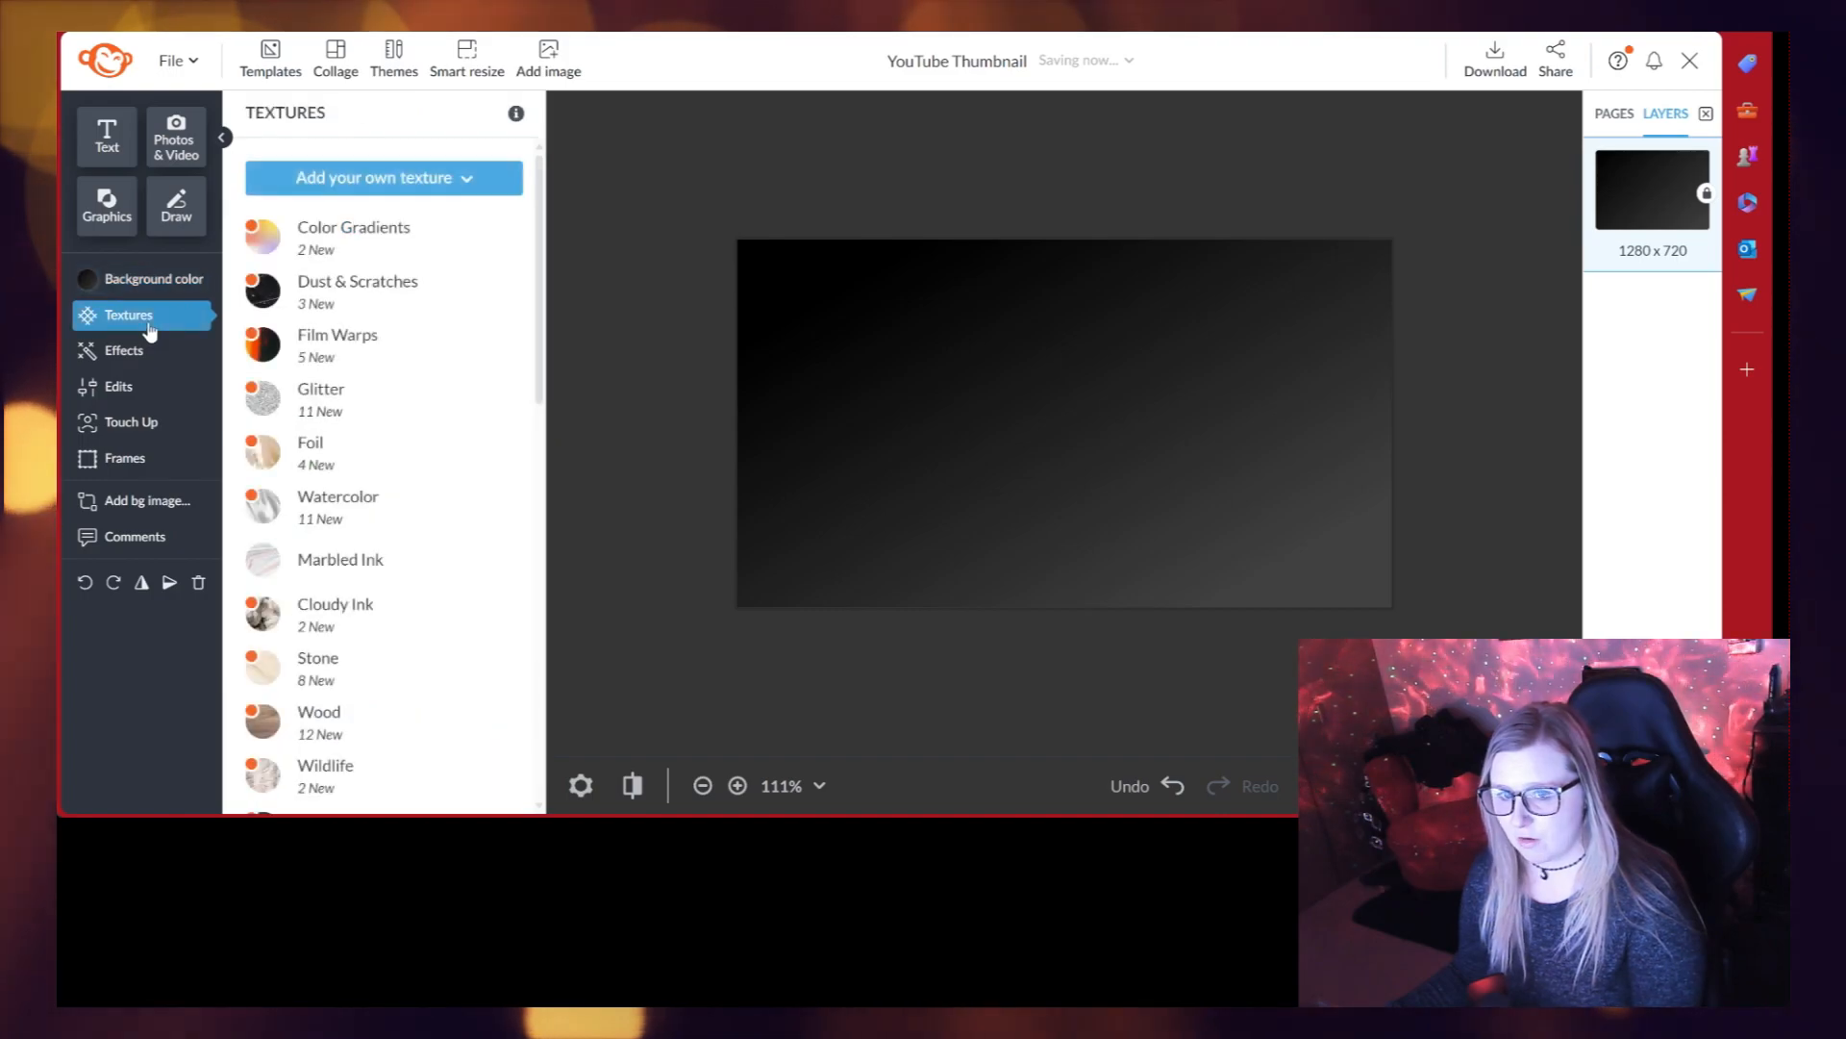
pyautogui.click(332, 293)
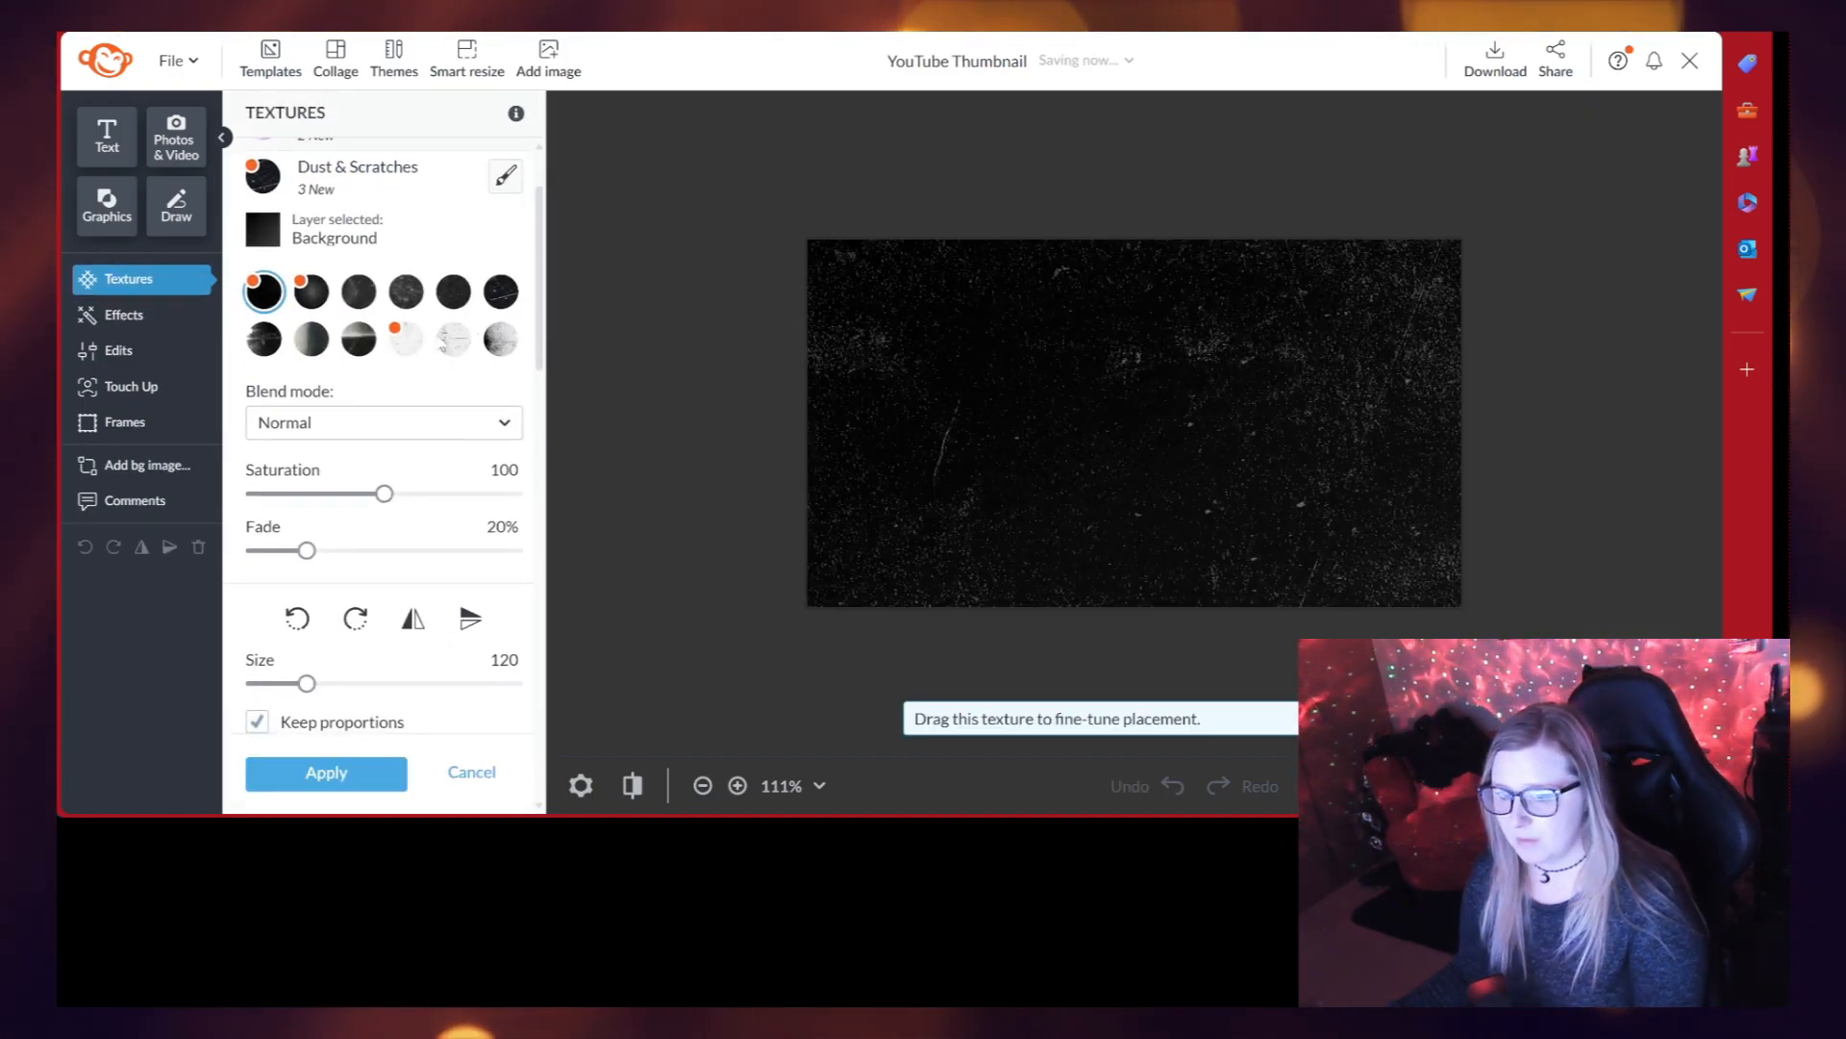
pyautogui.click(492, 290)
pyautogui.moveTo(384, 494); pyautogui.dragTo(279, 494)
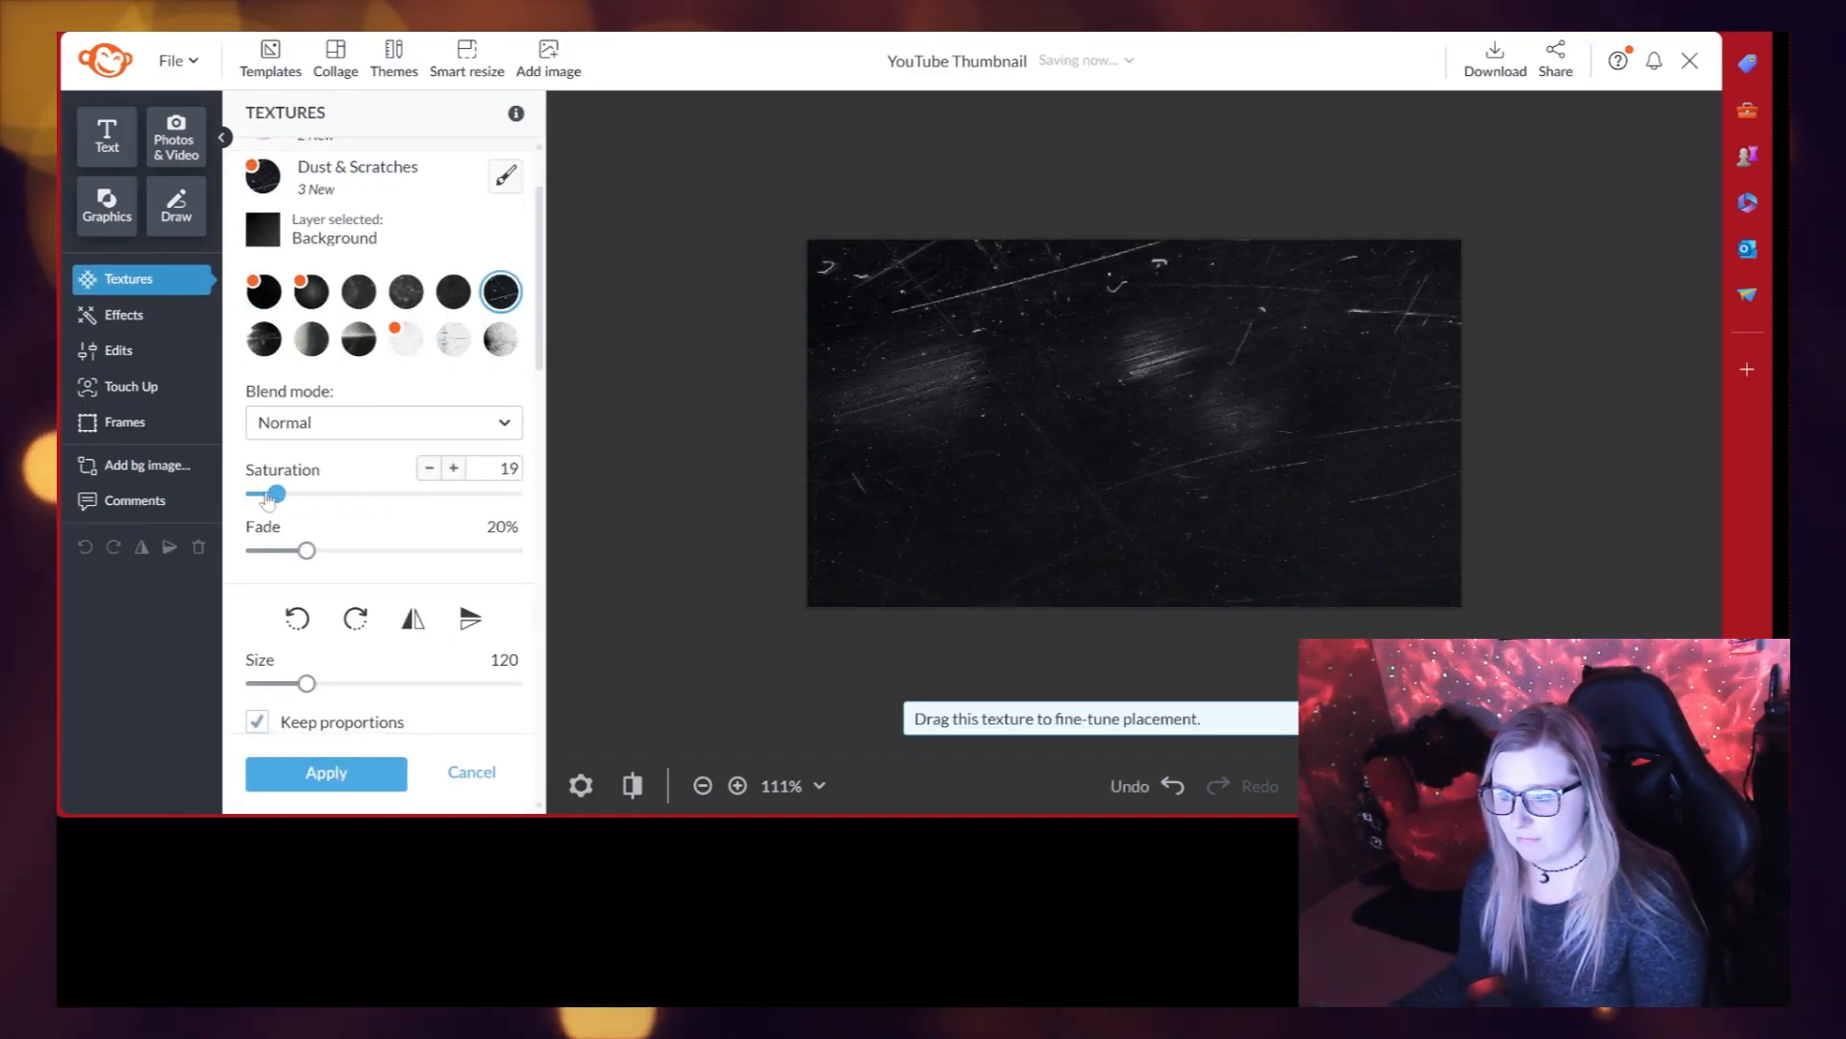
pyautogui.moveTo(424, 496); pyautogui.dragTo(360, 495)
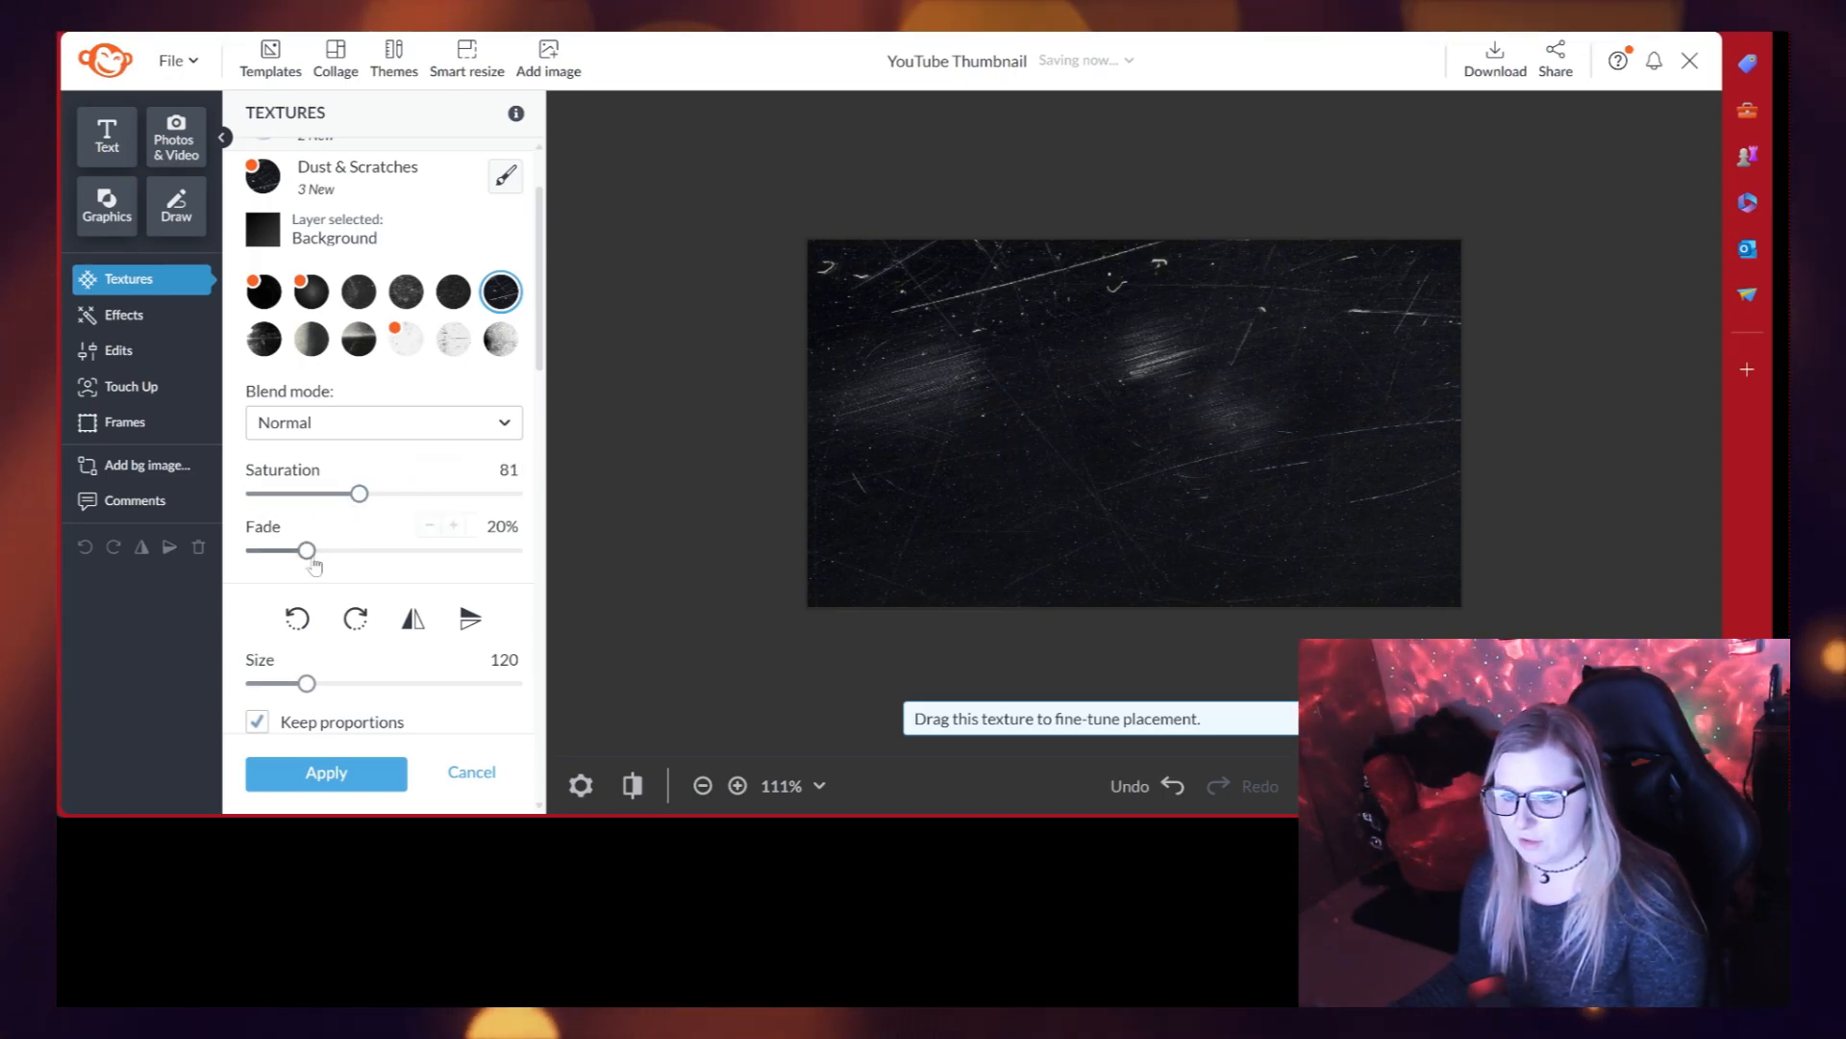
pyautogui.moveTo(378, 557); pyautogui.dragTo(443, 555)
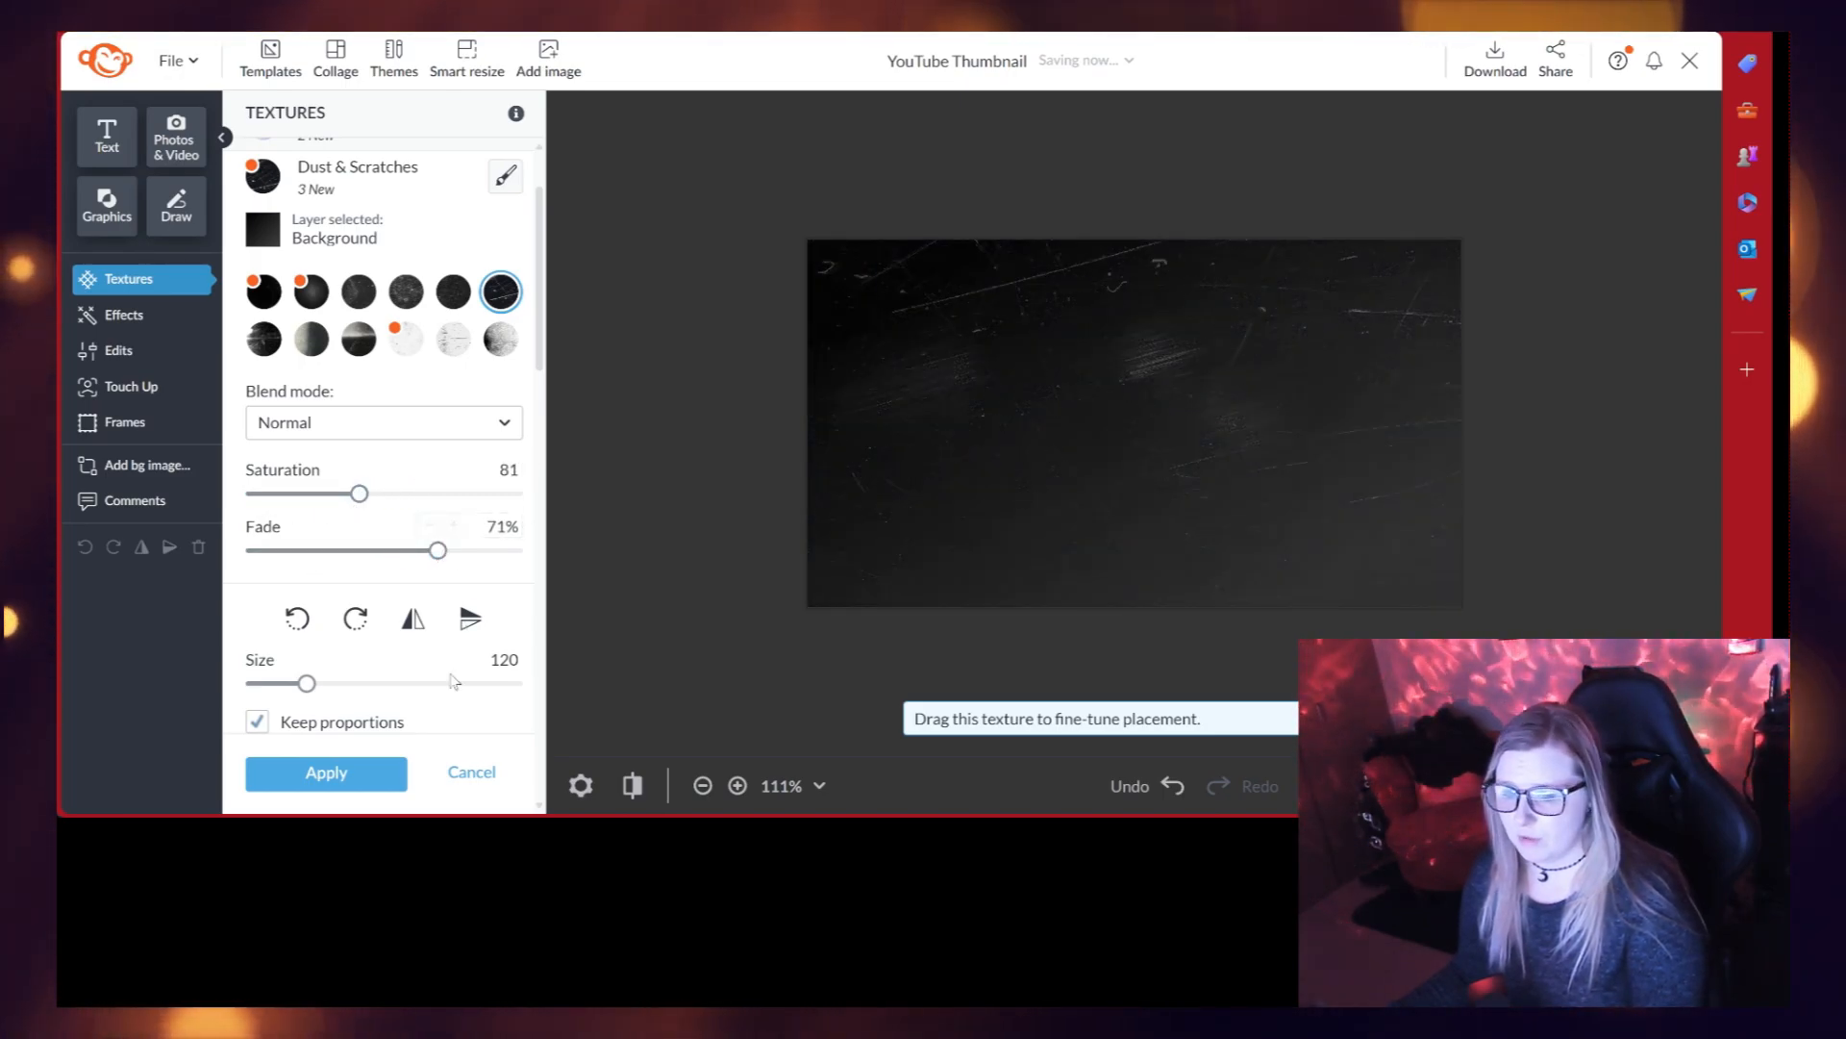
pyautogui.click(326, 772)
# Step: Add a text box to the canvas and set its font to Inter Black
pyautogui.click(107, 135)
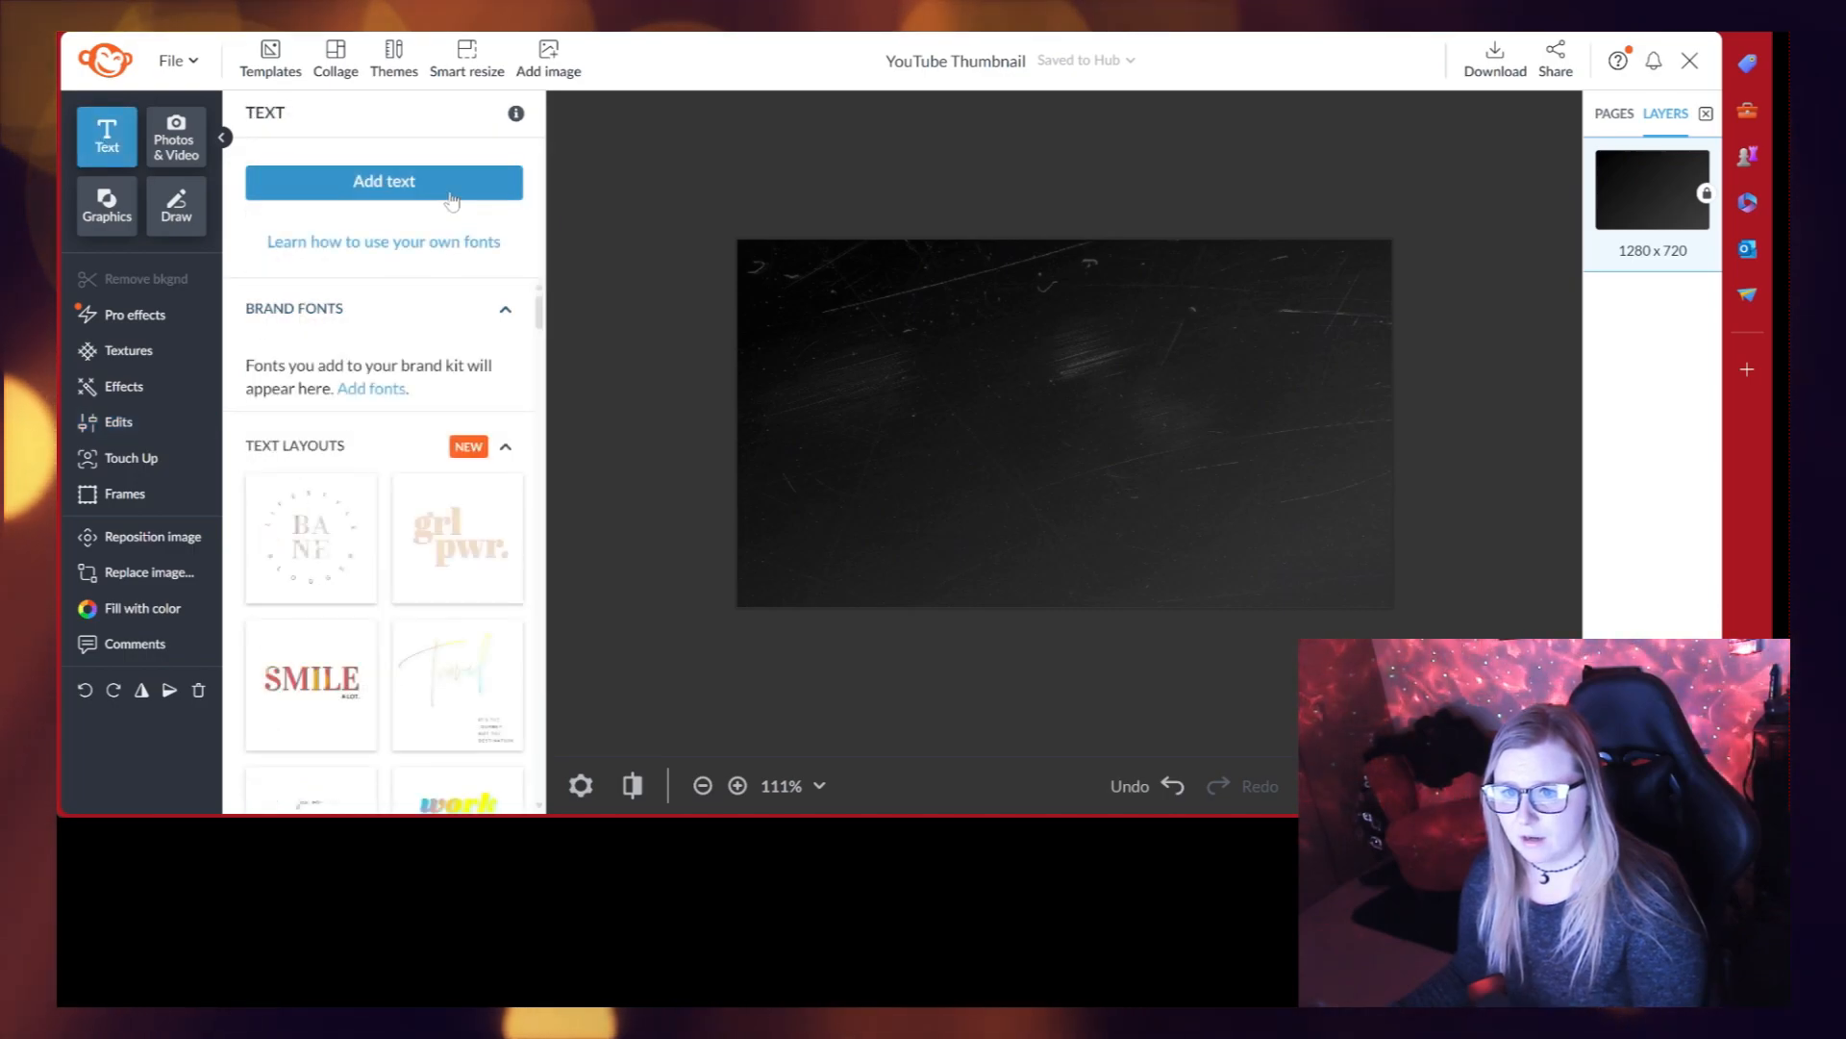
pyautogui.click(451, 188)
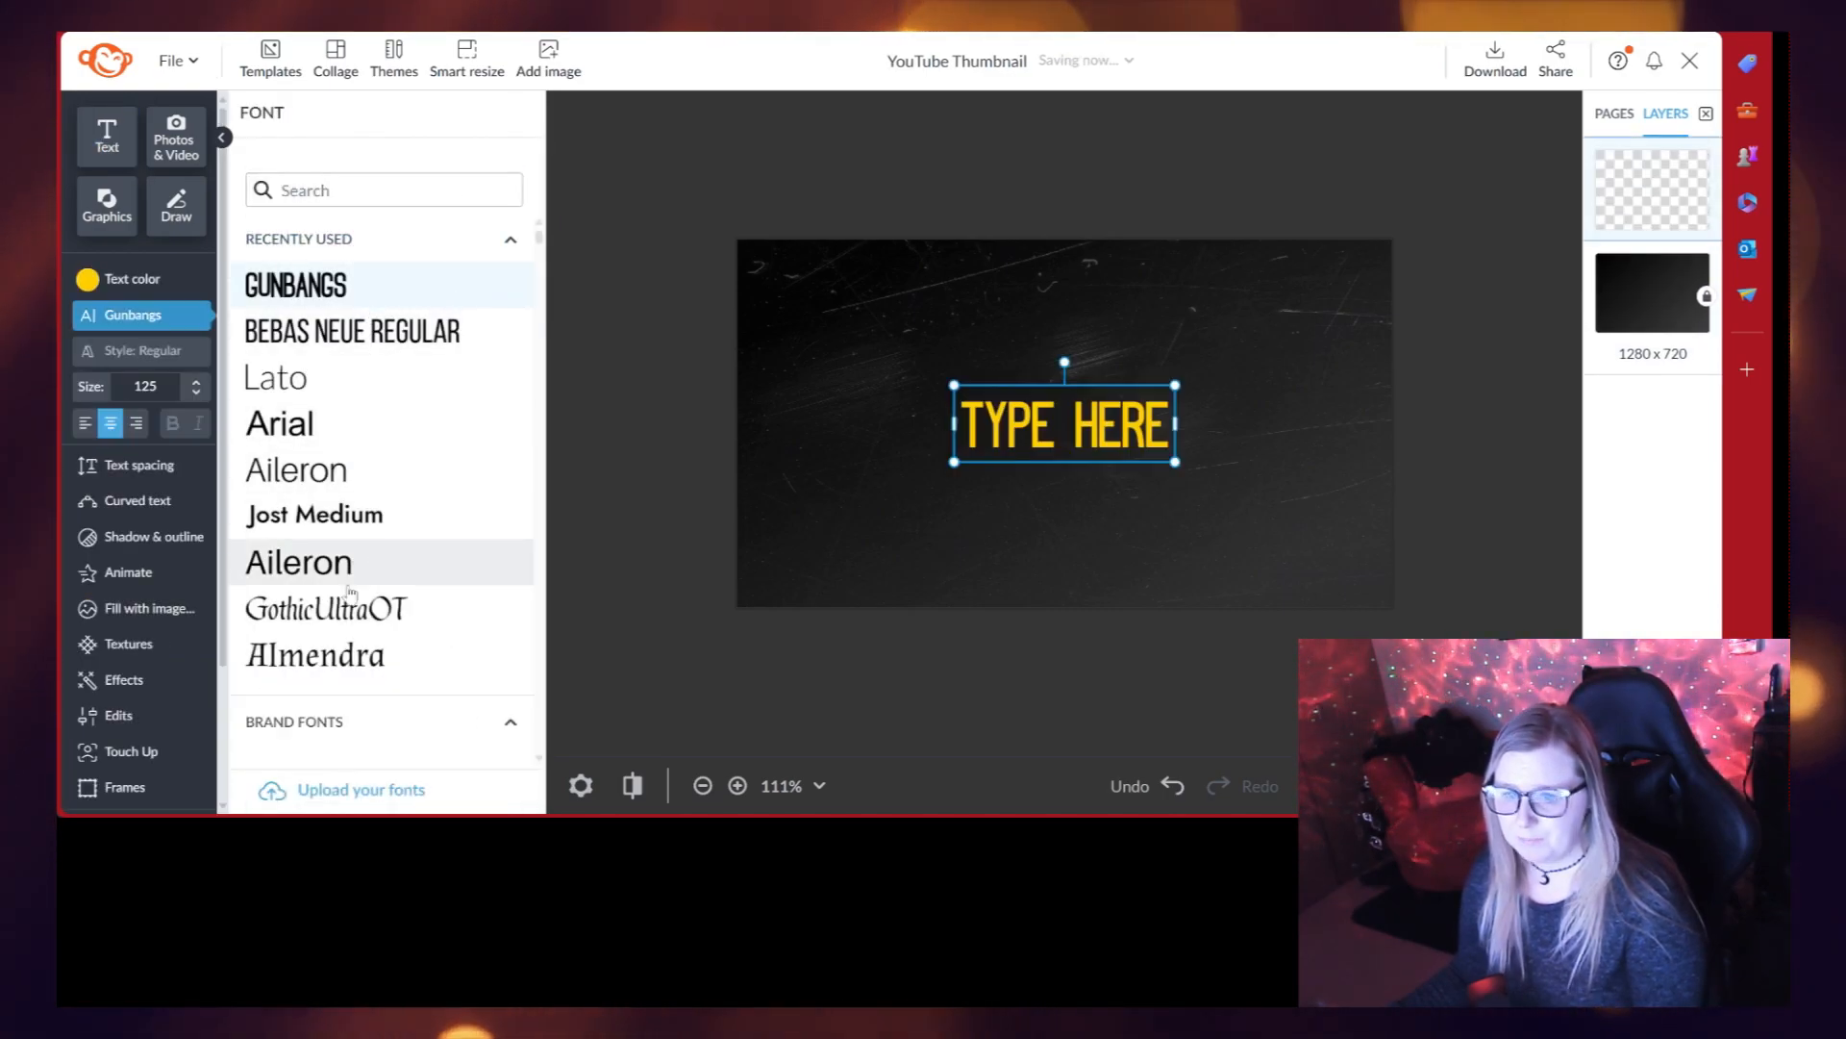
pyautogui.scroll(-6, 375, 536)
pyautogui.scroll(-20, 411, 529)
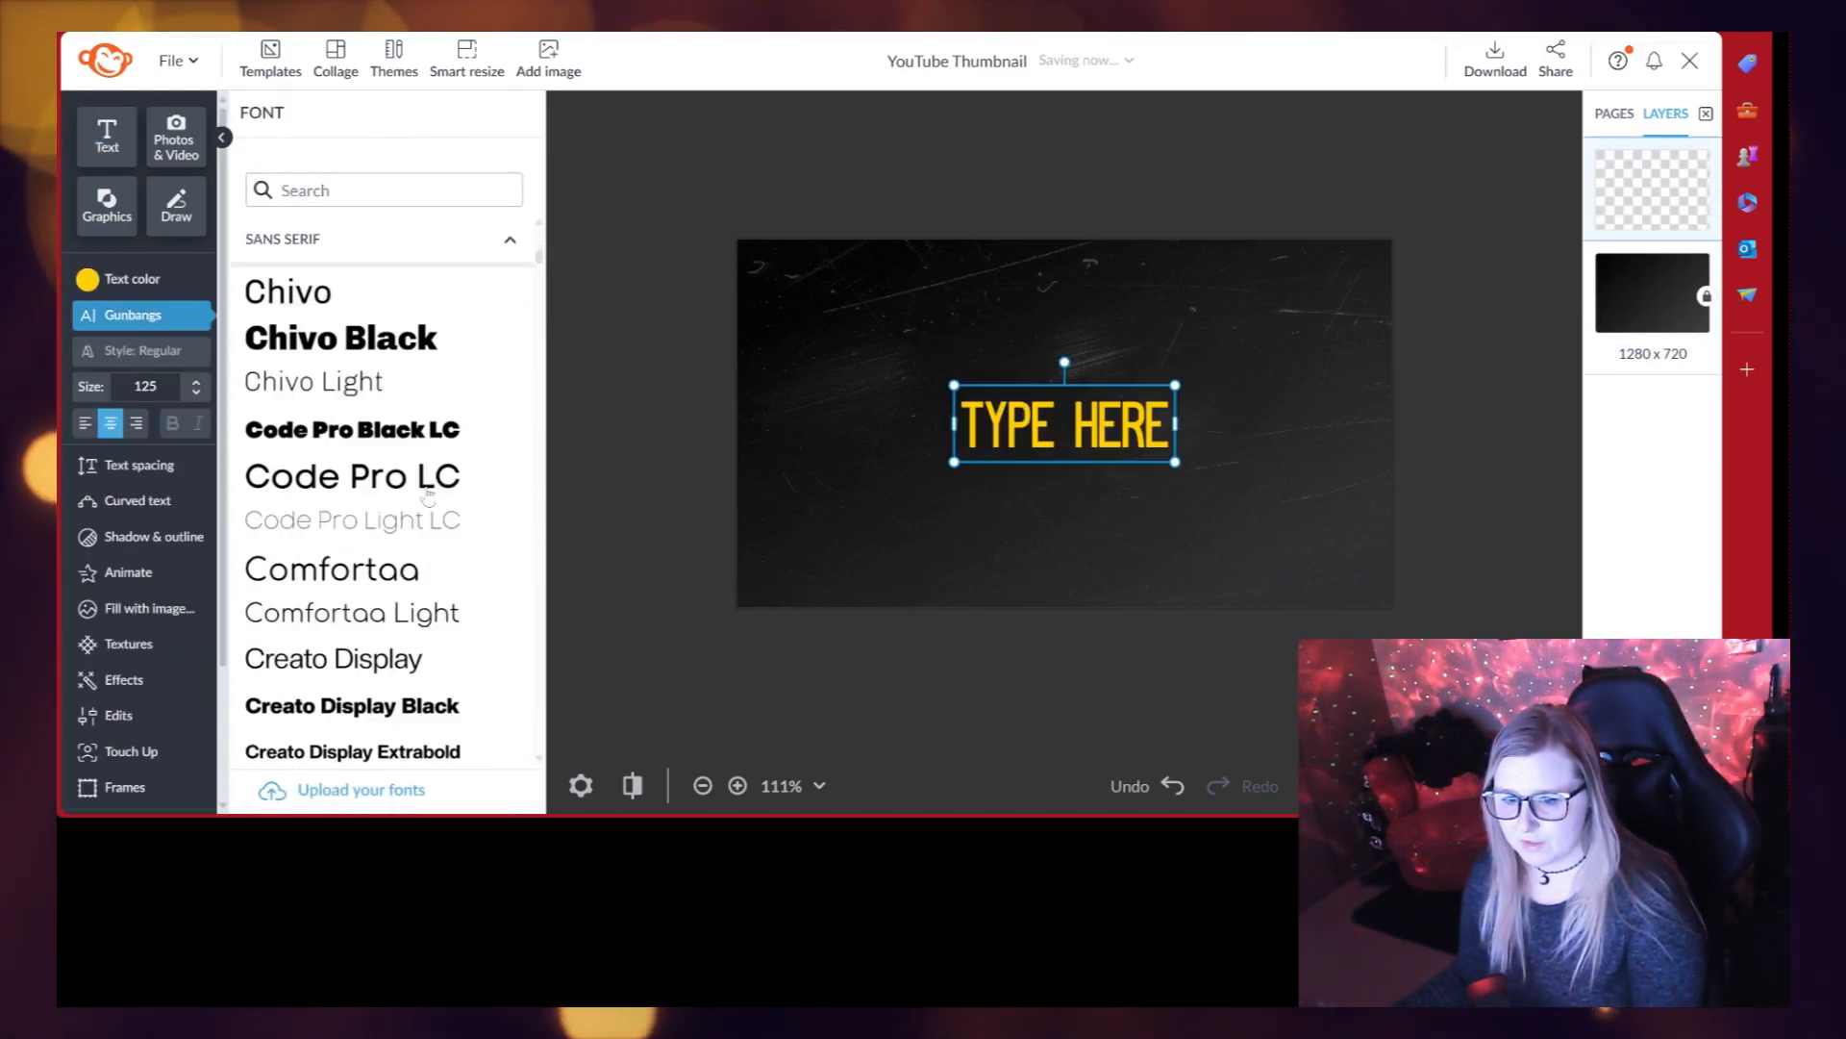
pyautogui.scroll(-2, 406, 510)
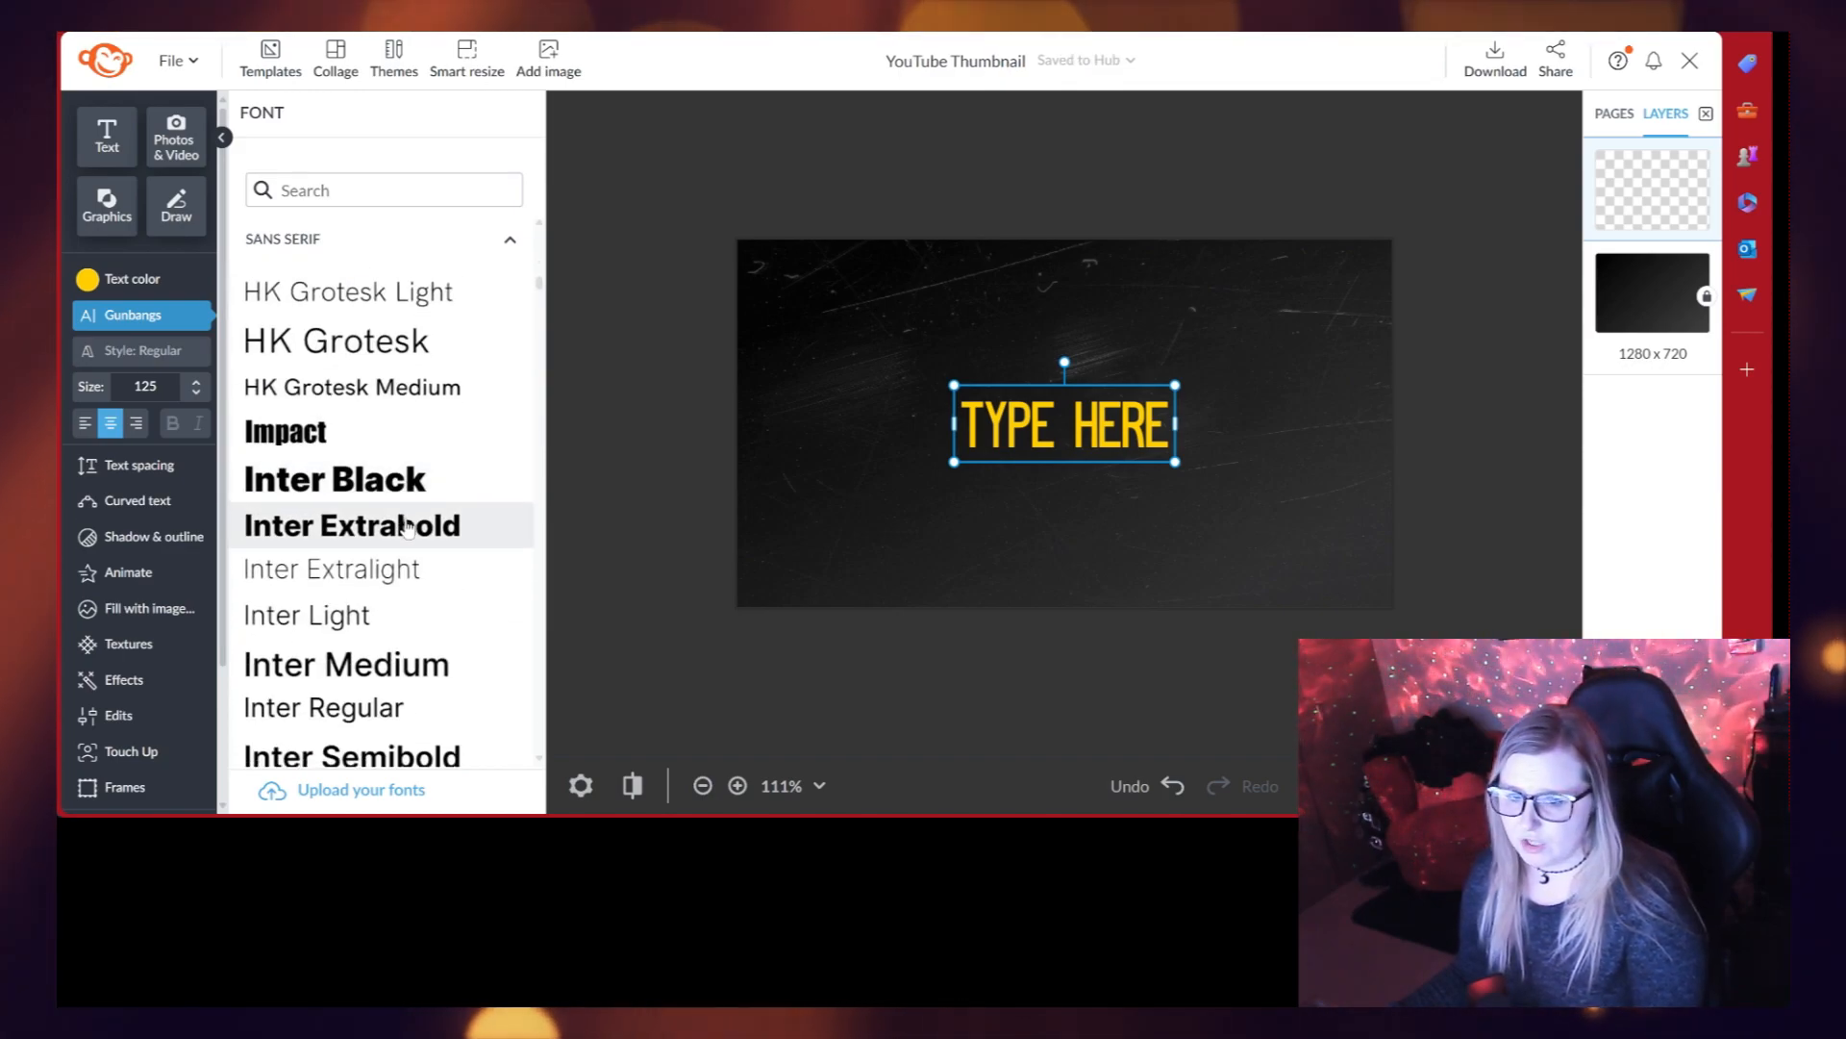
pyautogui.click(486, 478)
pyautogui.click(933, 441)
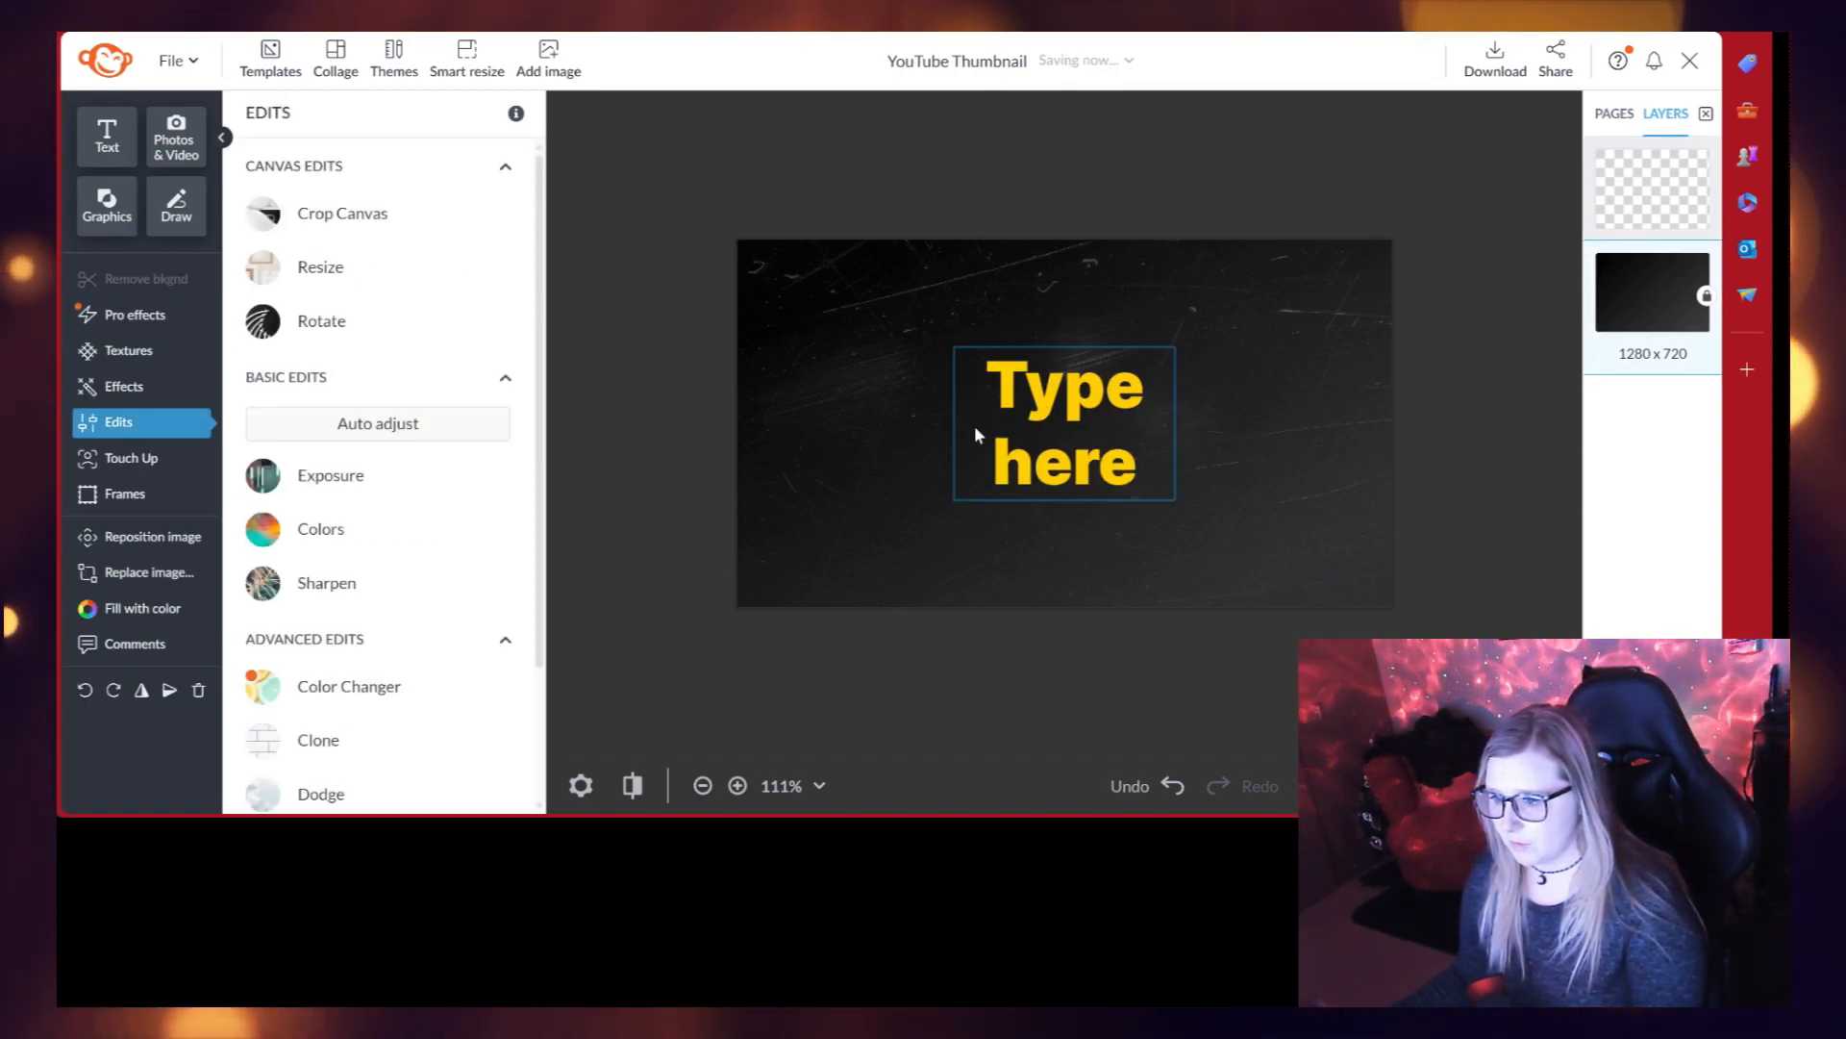
# Step: Widen the text box, move it to the upper part of the canvas and replace its text with "Hello"
pyautogui.click(976, 429)
pyautogui.moveTo(954, 424); pyautogui.dragTo(771, 417)
pyautogui.moveTo(989, 412); pyautogui.dragTo(982, 323)
pyautogui.doubleClick(1129, 344)
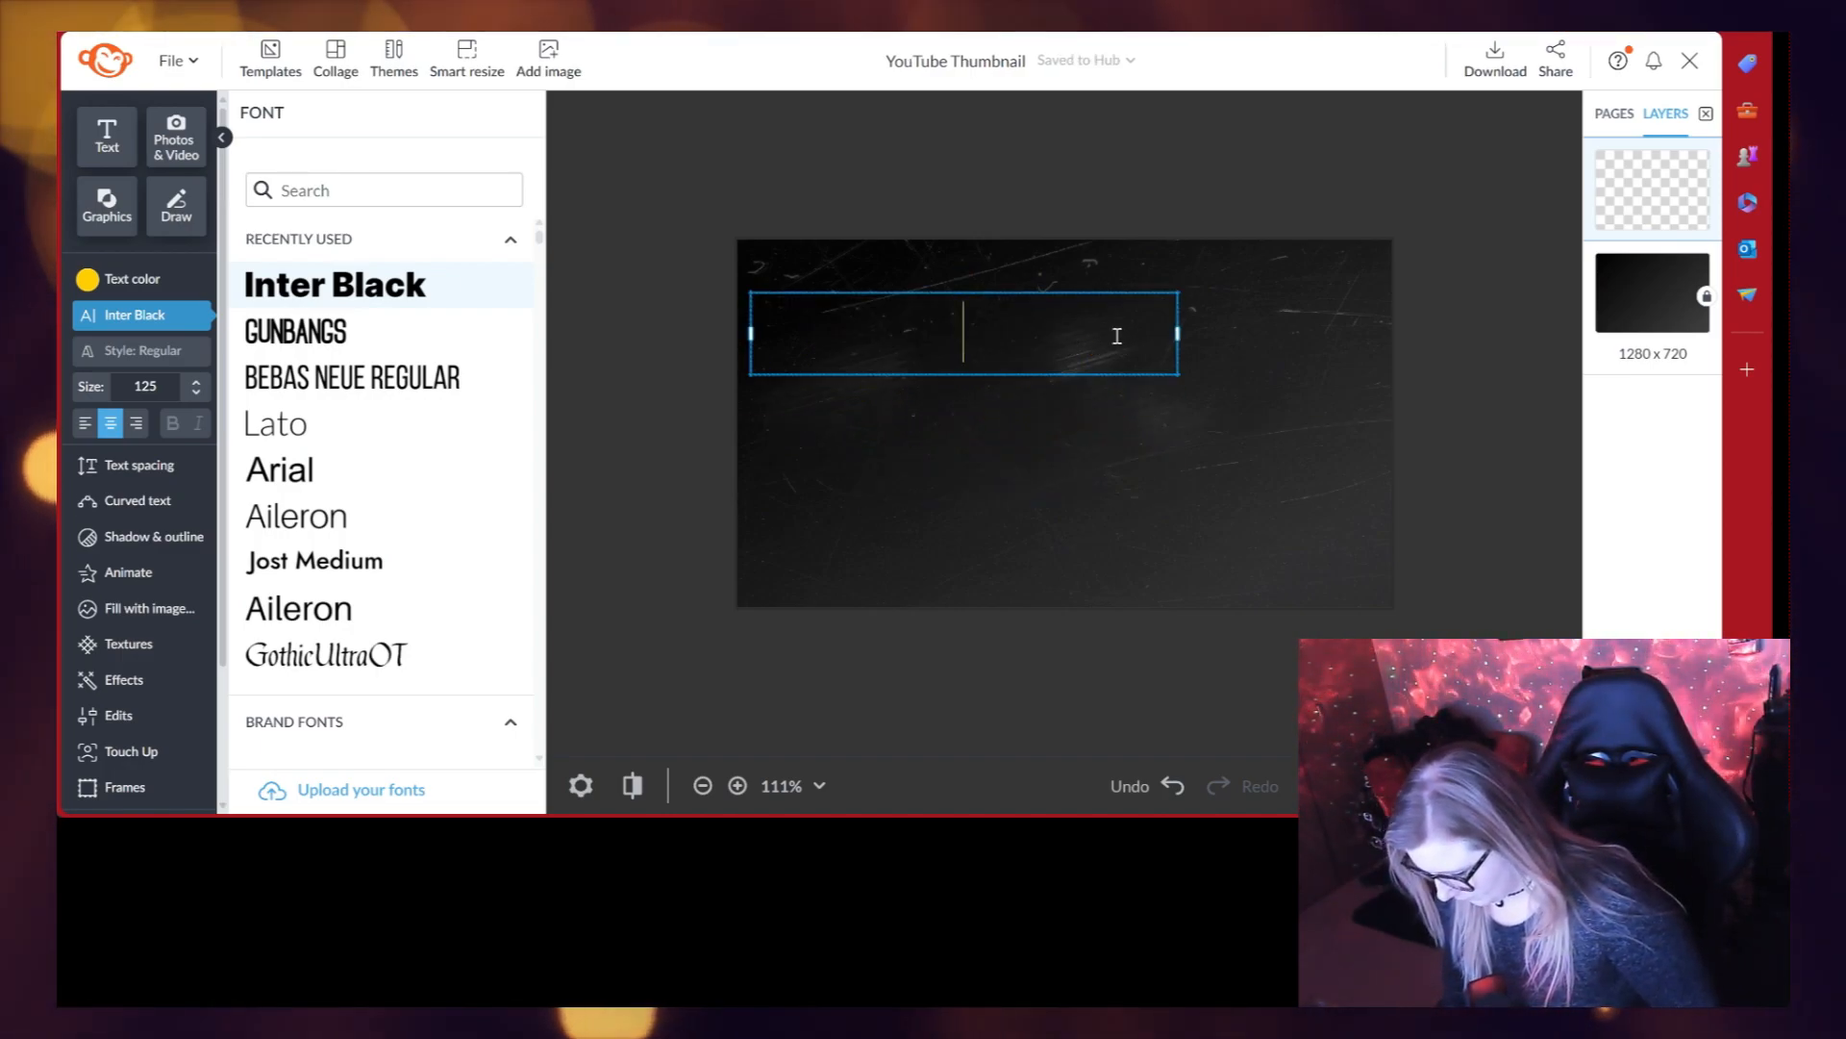
pyautogui.write('Hello')
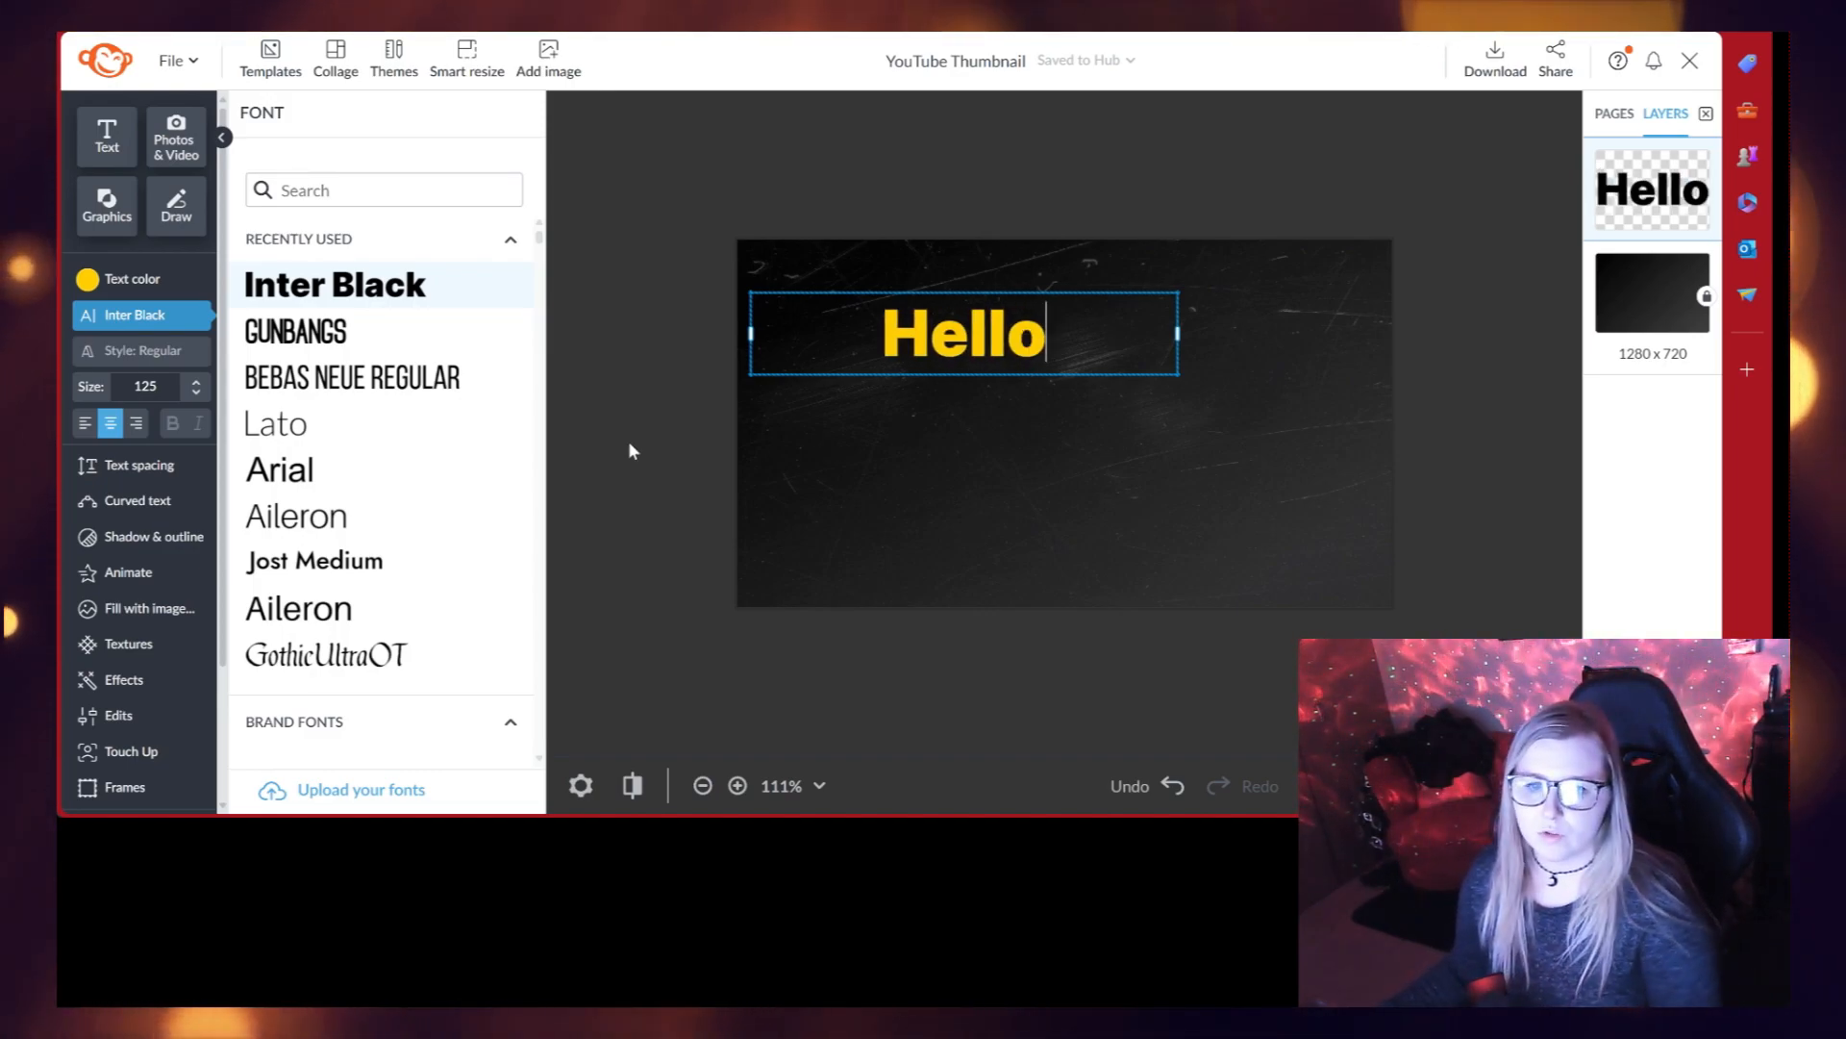
# Step: Color the "Hello" text with the yellow-to-orange bright gradient
pyautogui.click(101, 289)
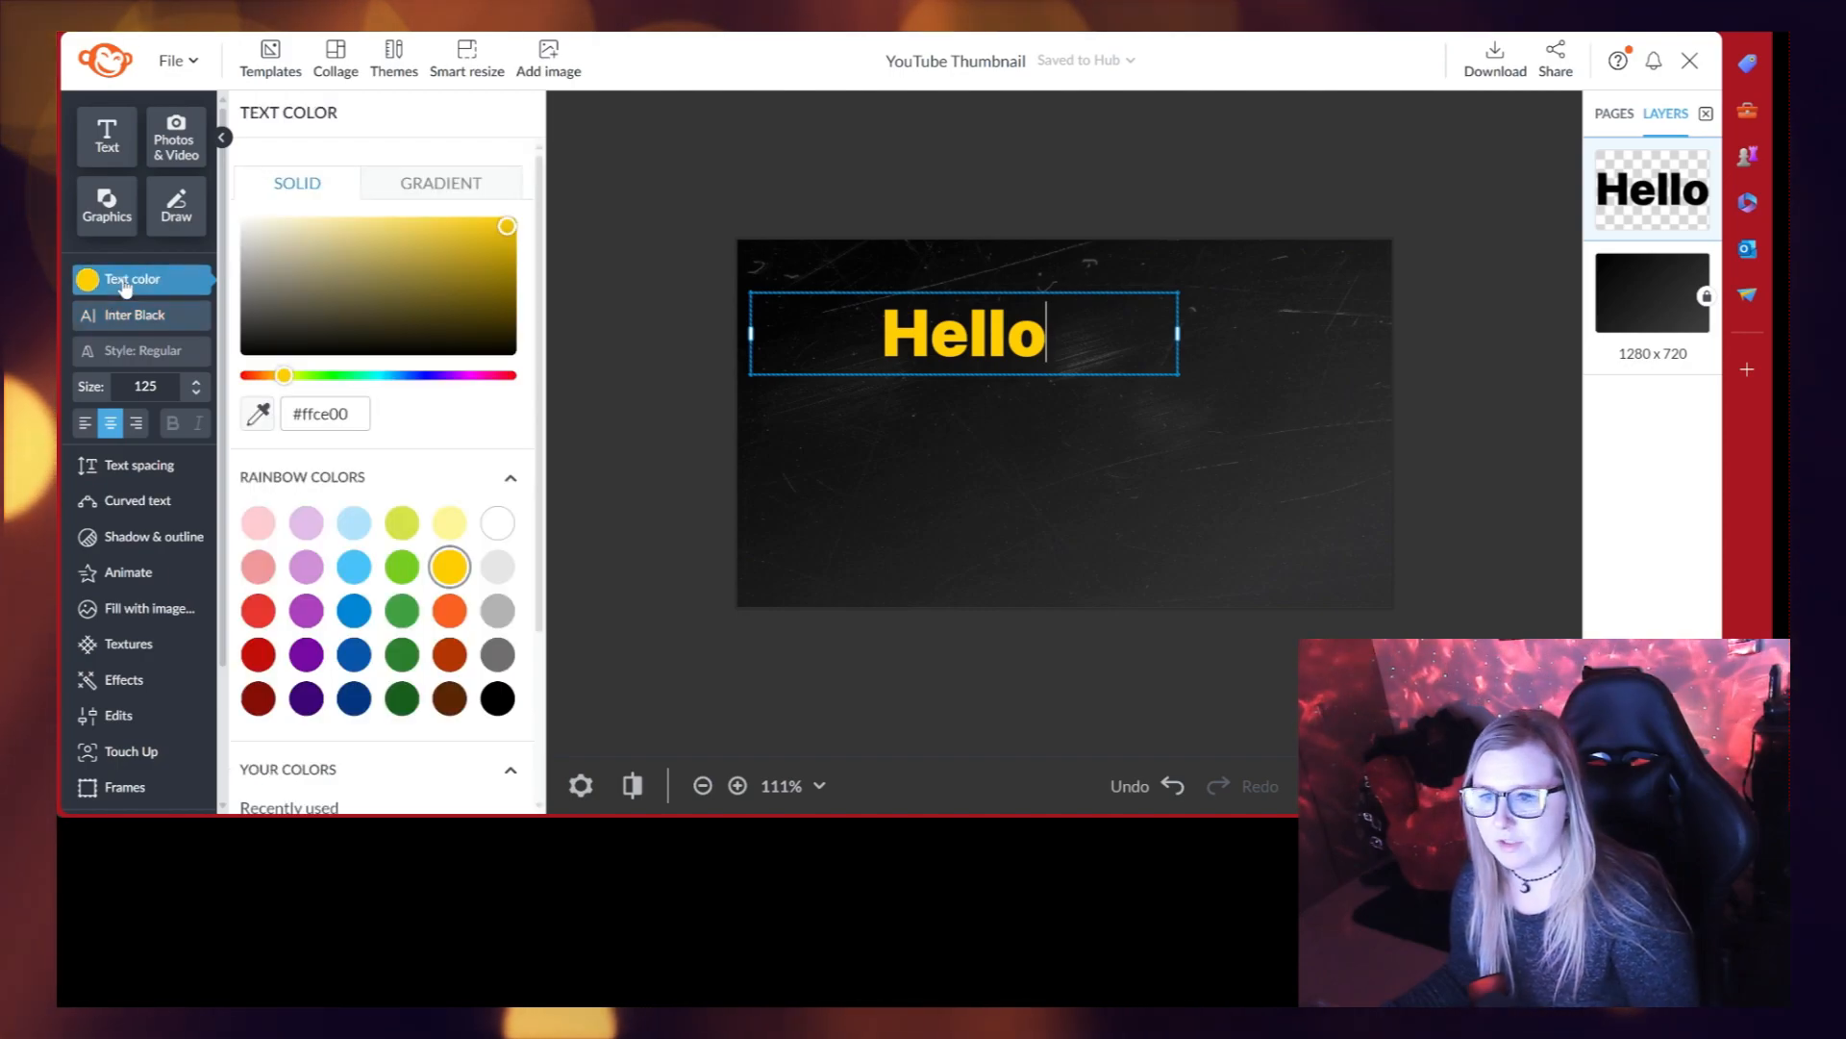
pyautogui.click(444, 185)
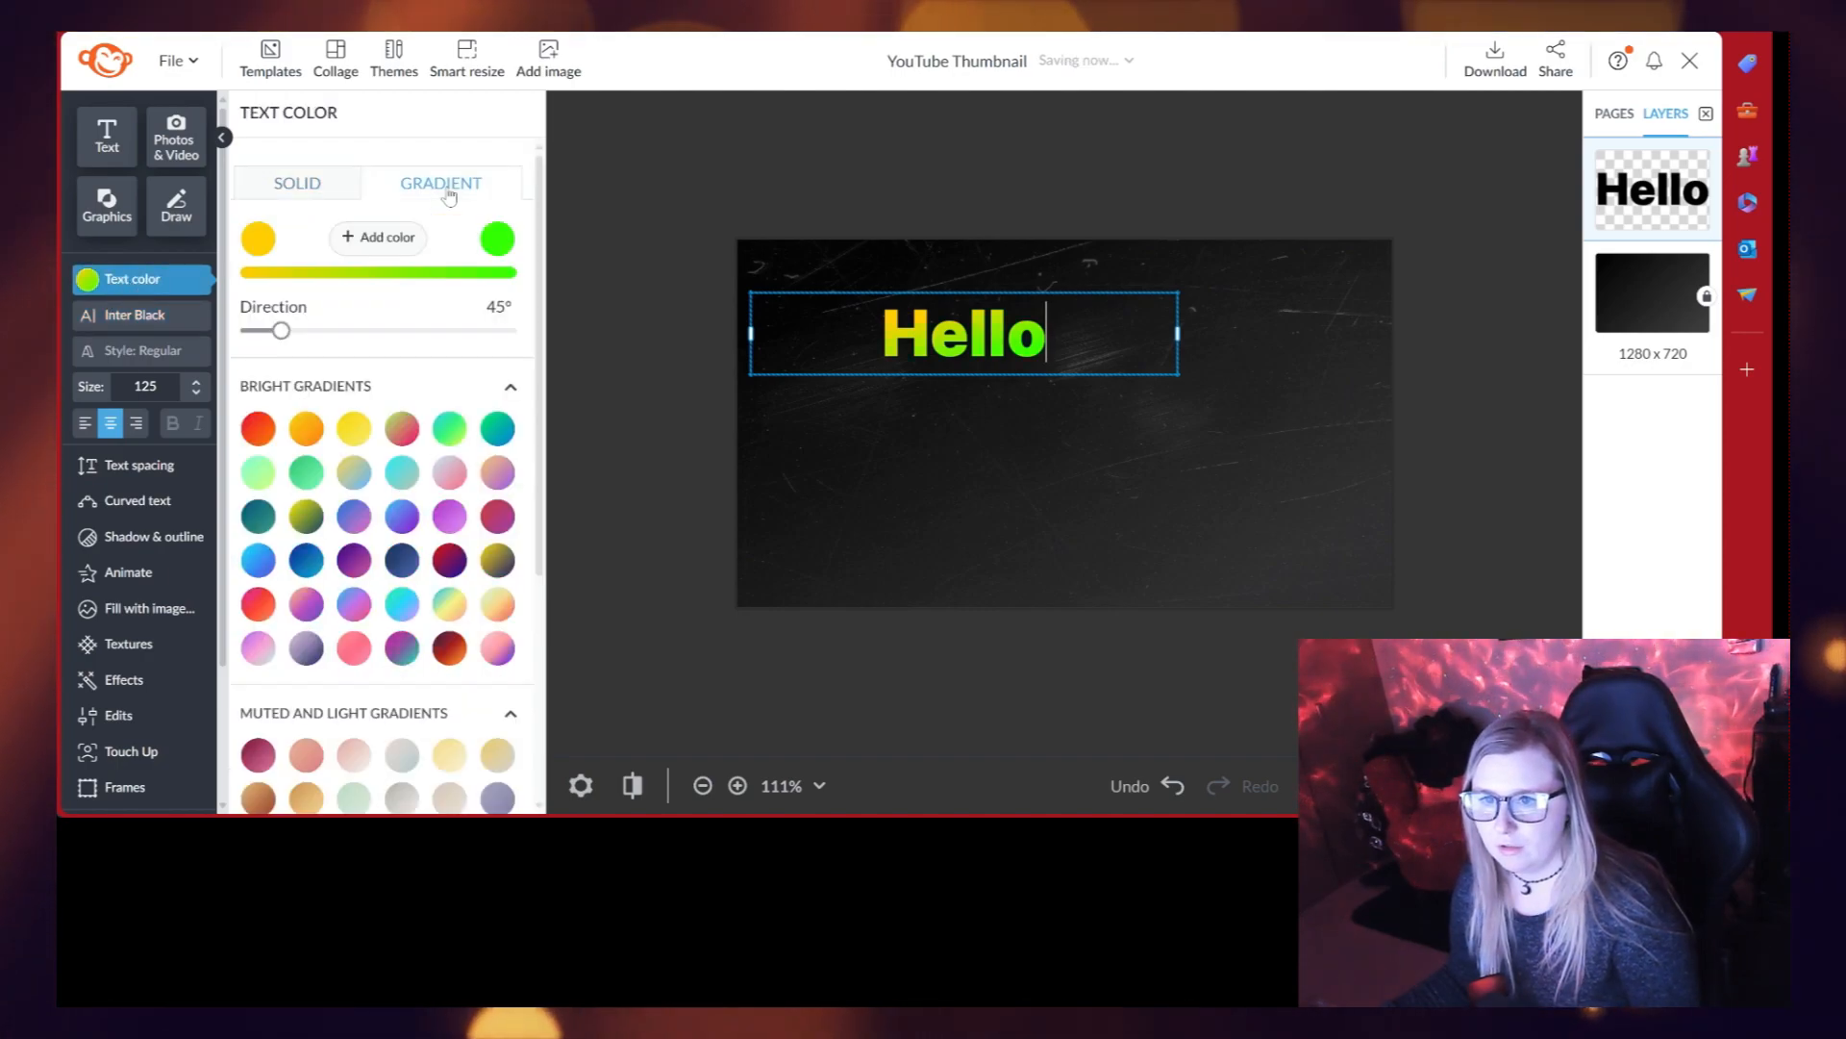
pyautogui.click(288, 178)
pyautogui.click(431, 188)
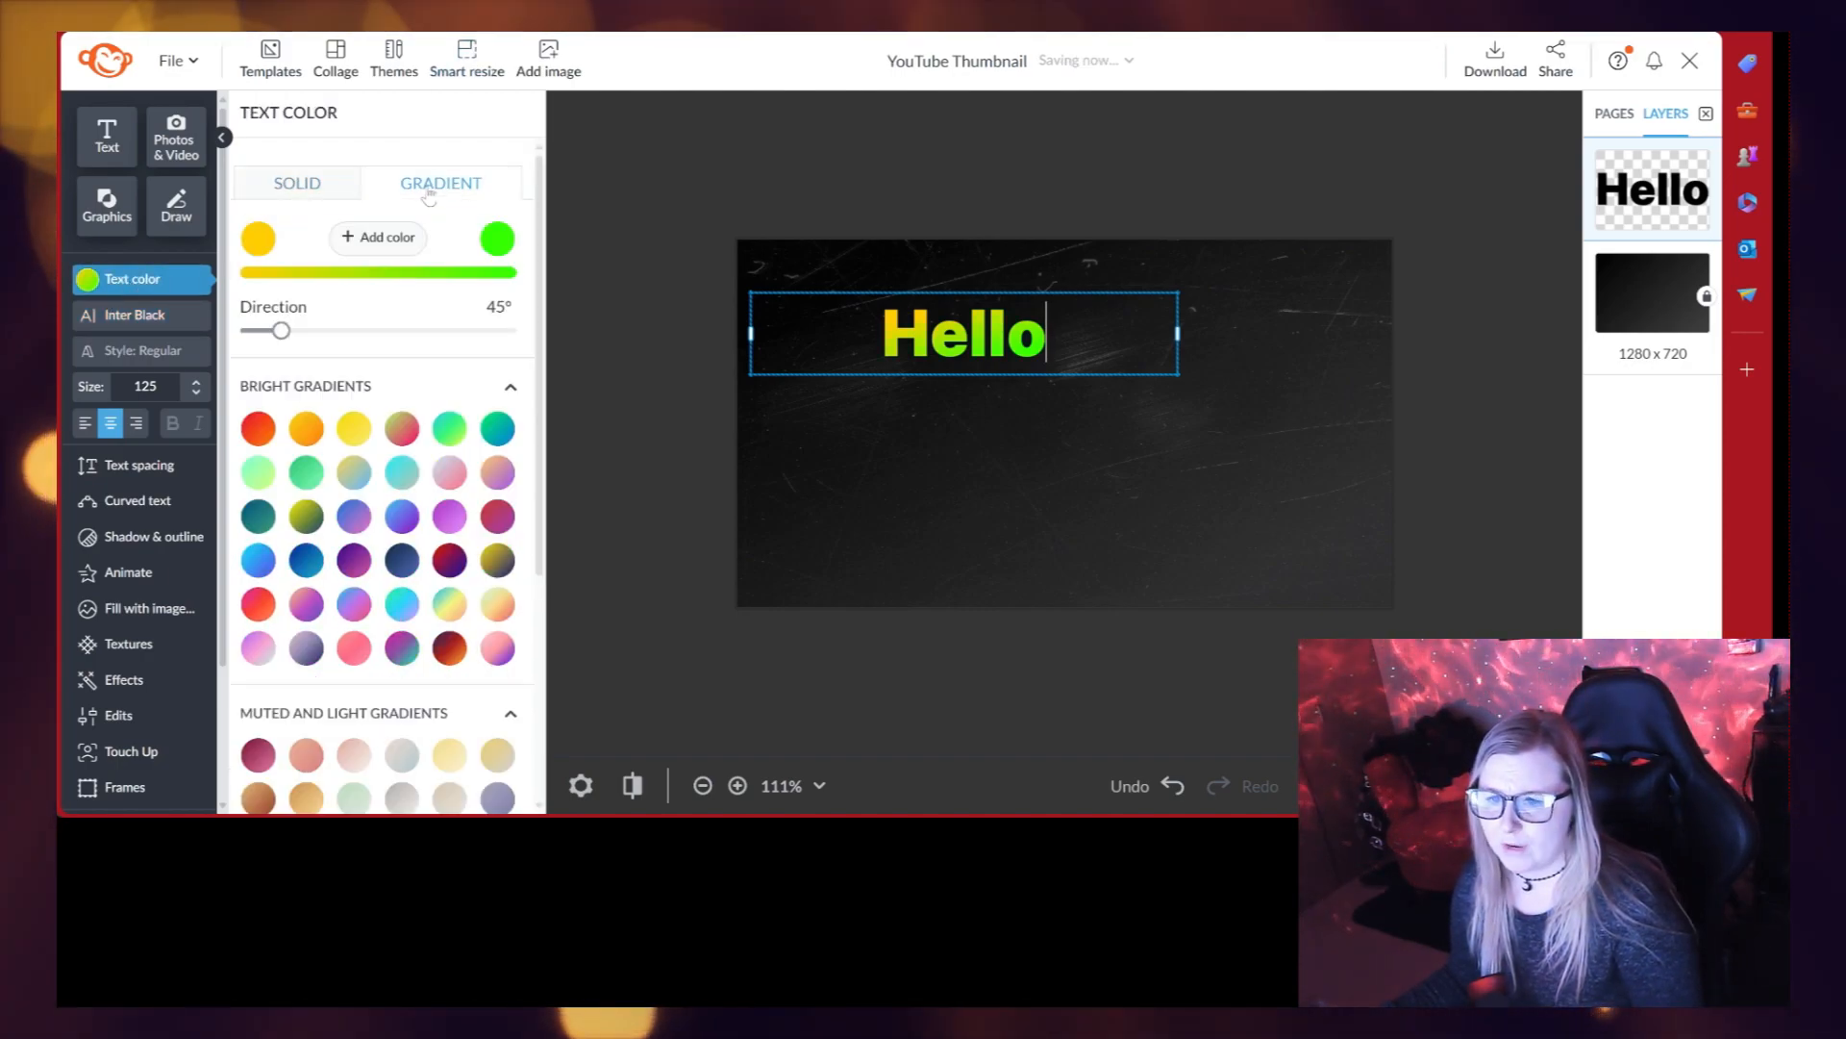
pyautogui.click(306, 428)
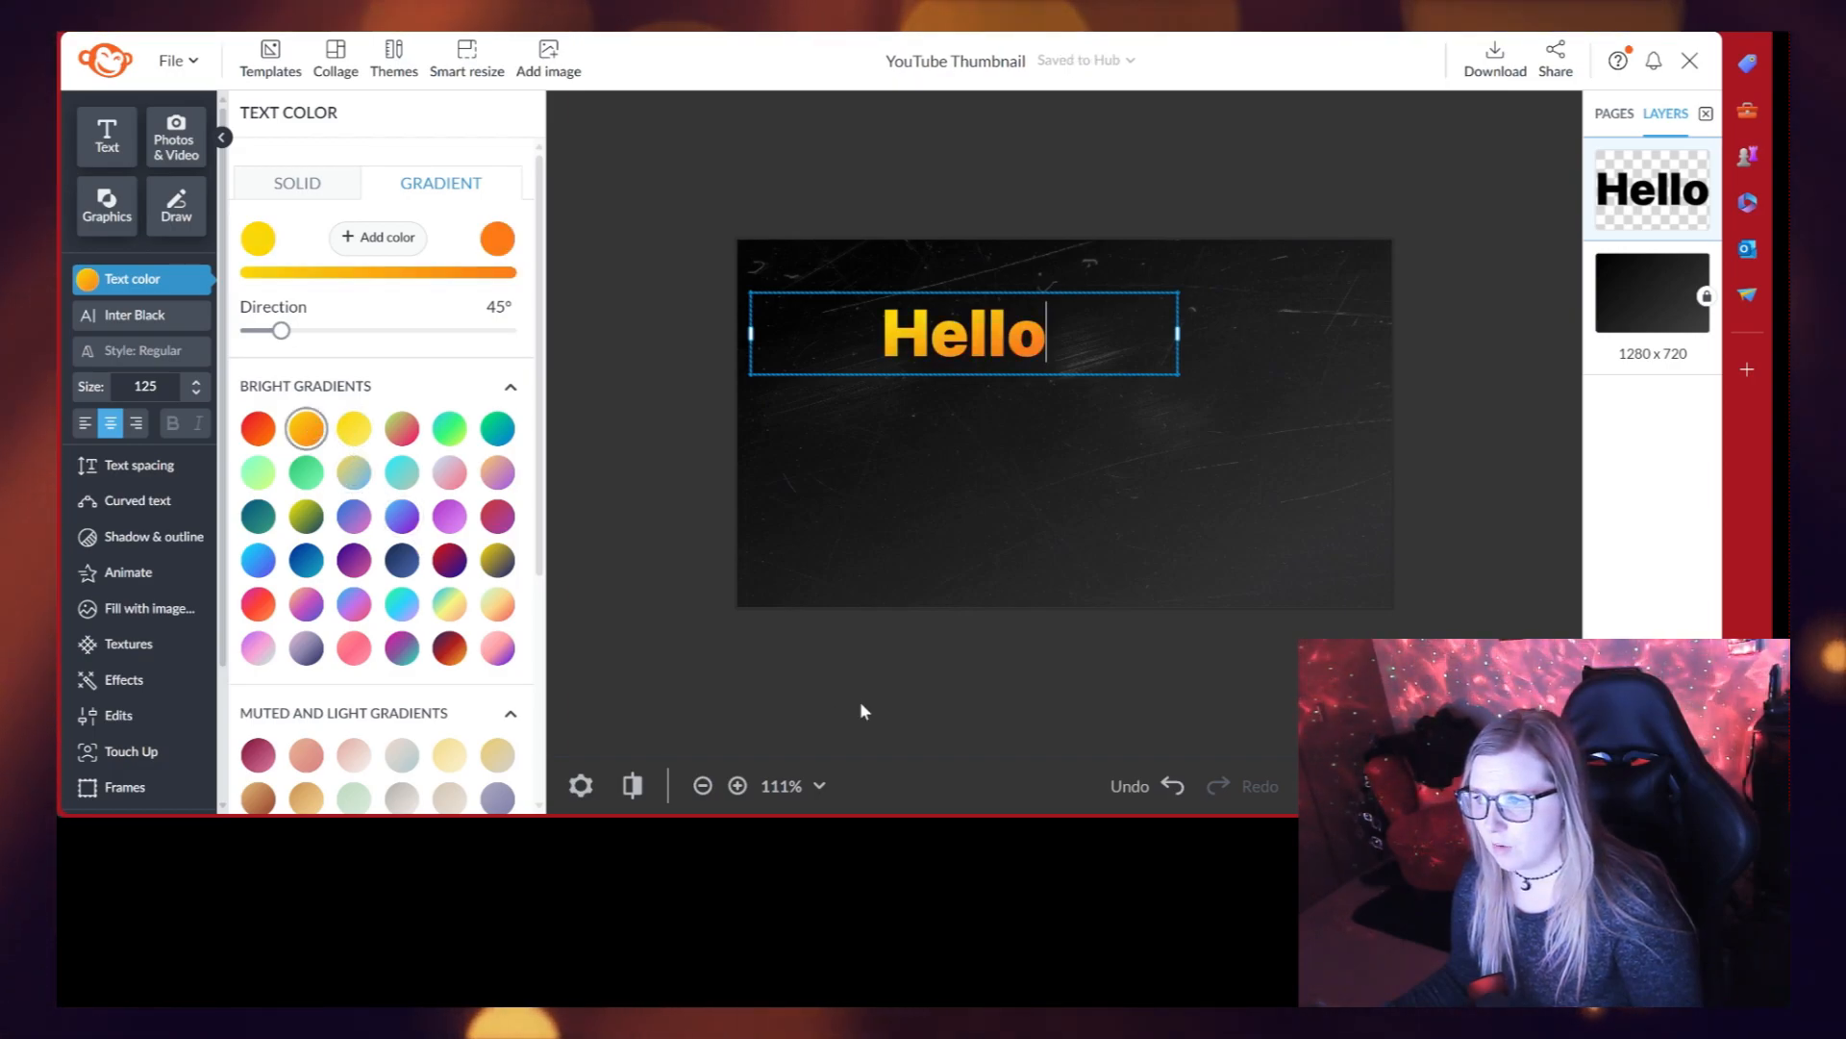
# Step: Fill the "Hello" text with the scratched brown metal texture found by searching stock photos for "copper"
pyautogui.click(966, 343)
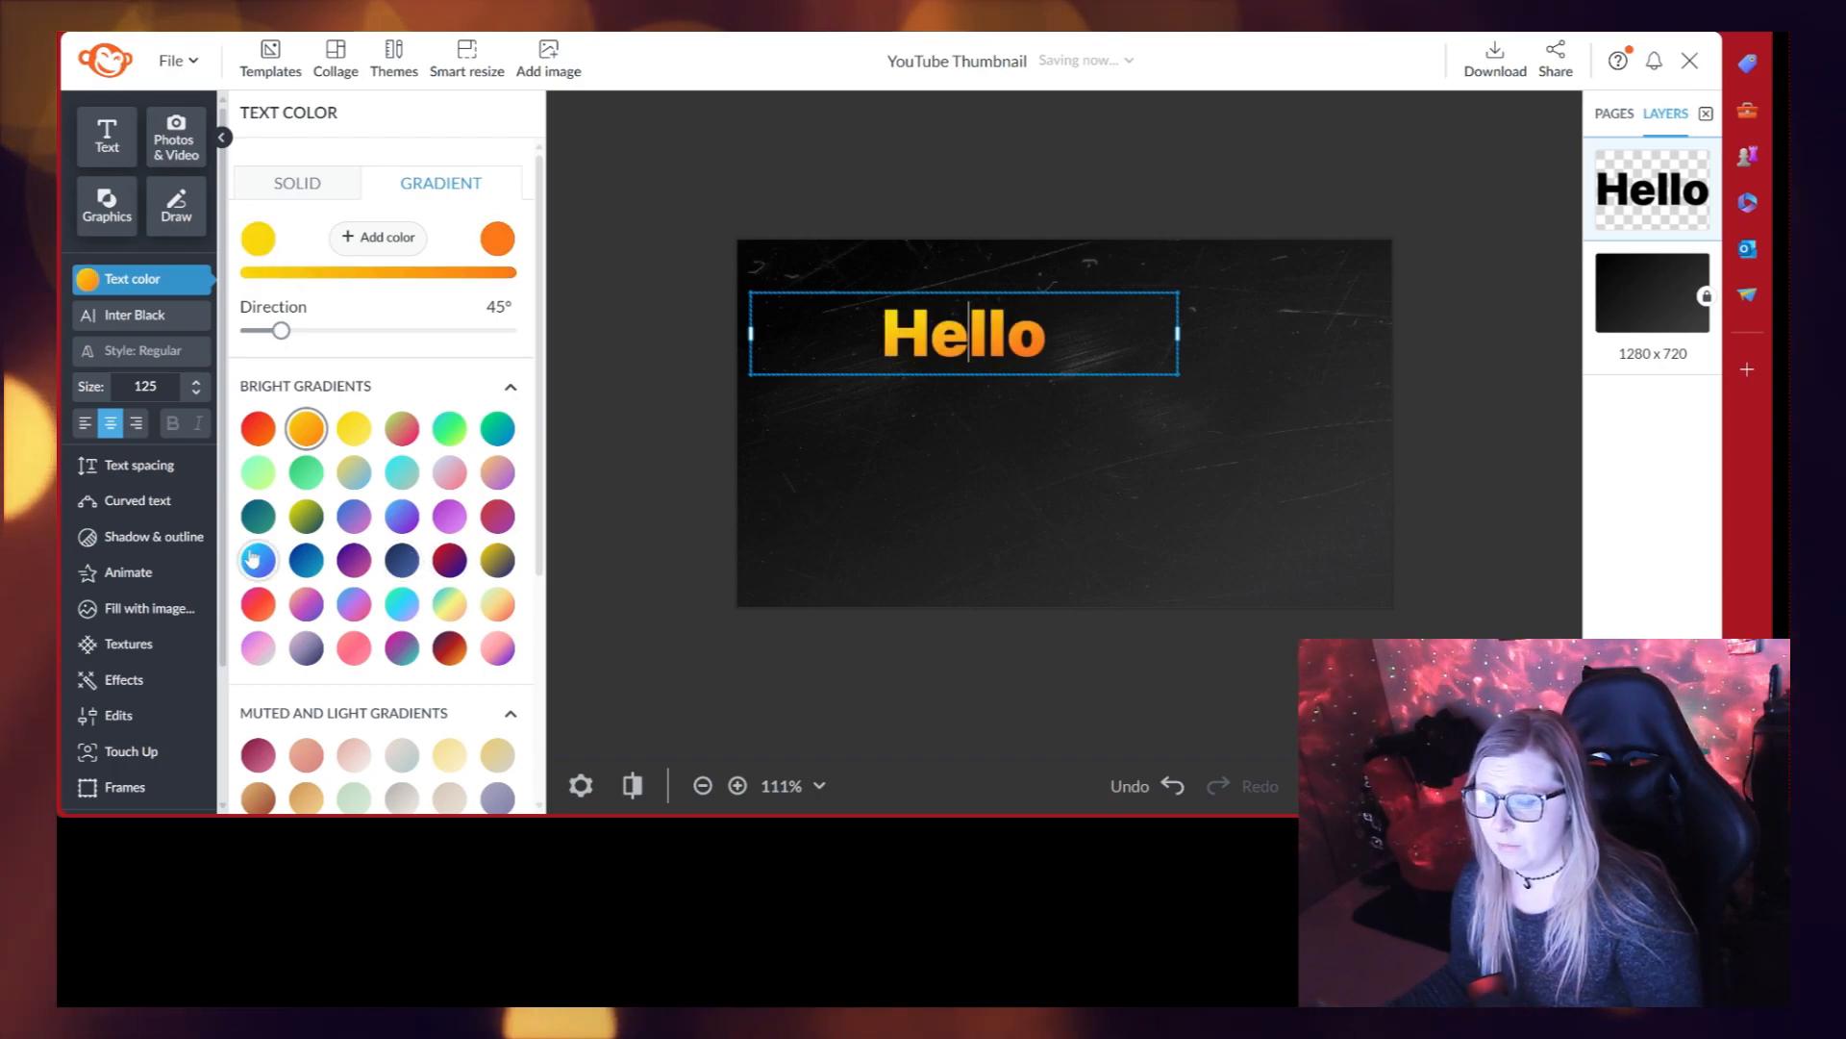
pyautogui.click(162, 615)
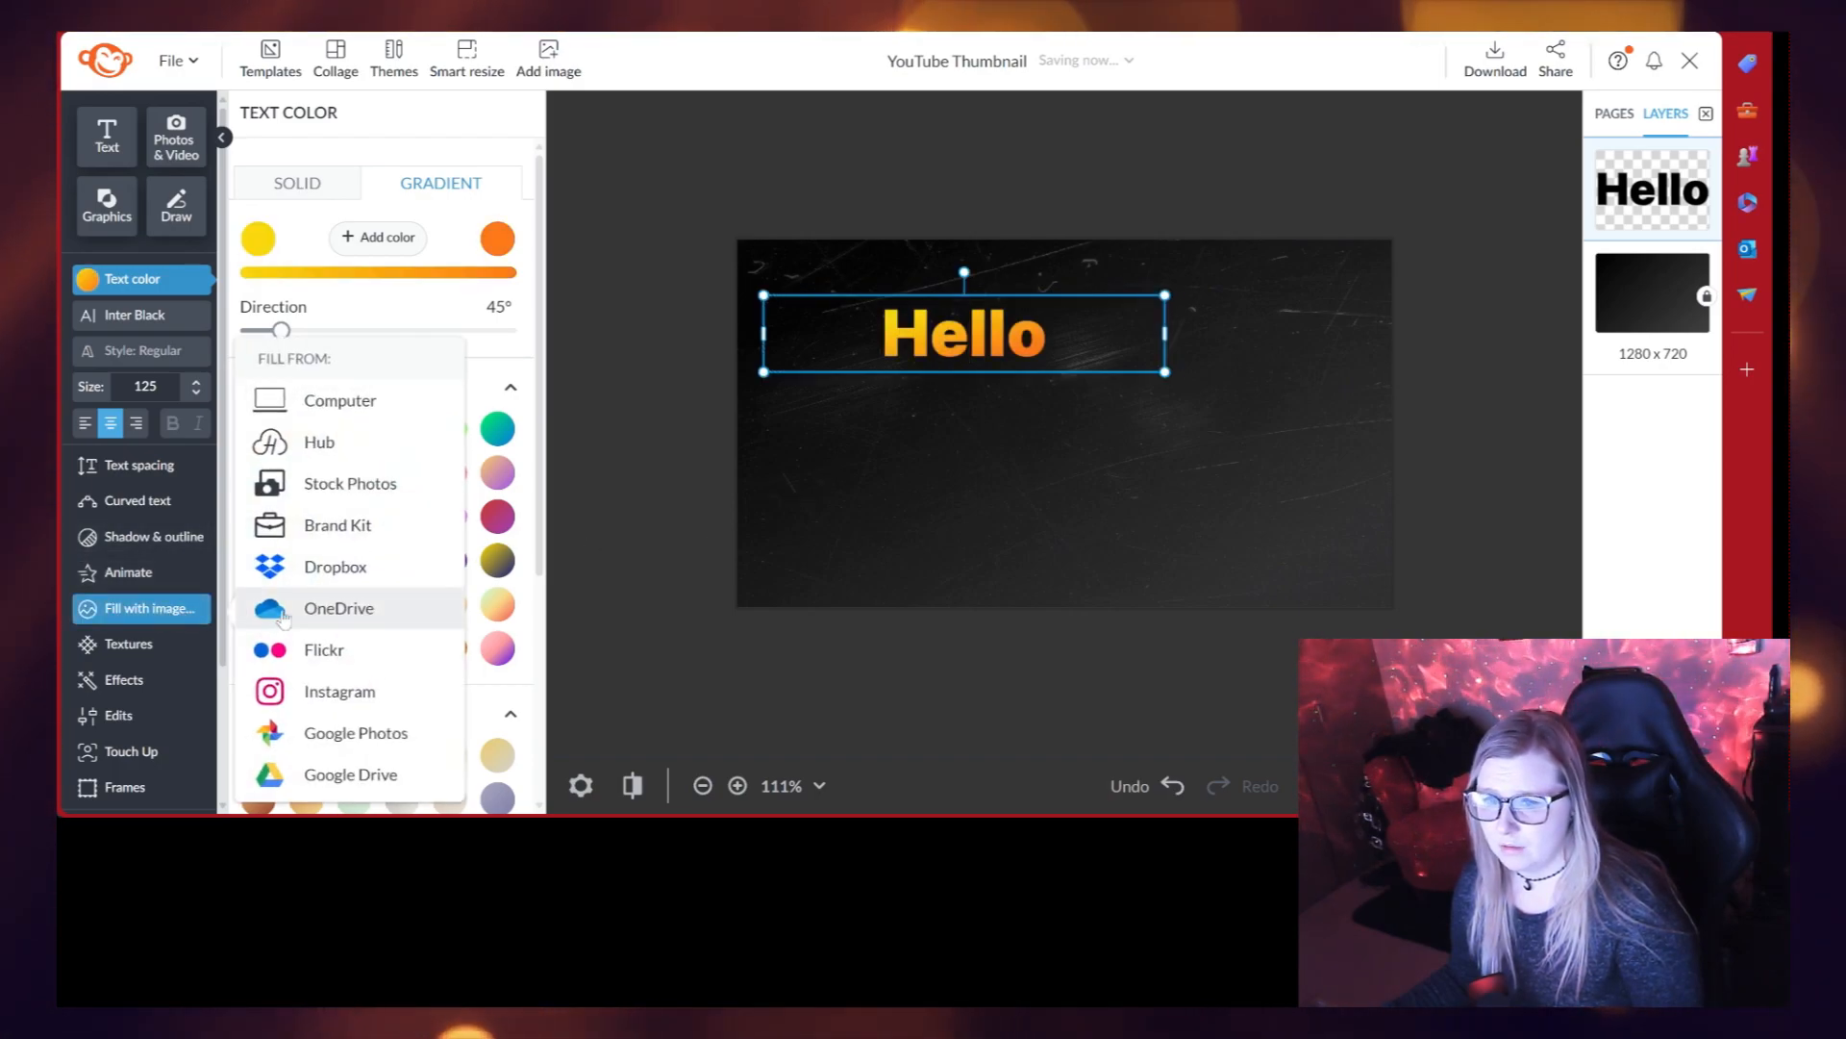
pyautogui.click(368, 490)
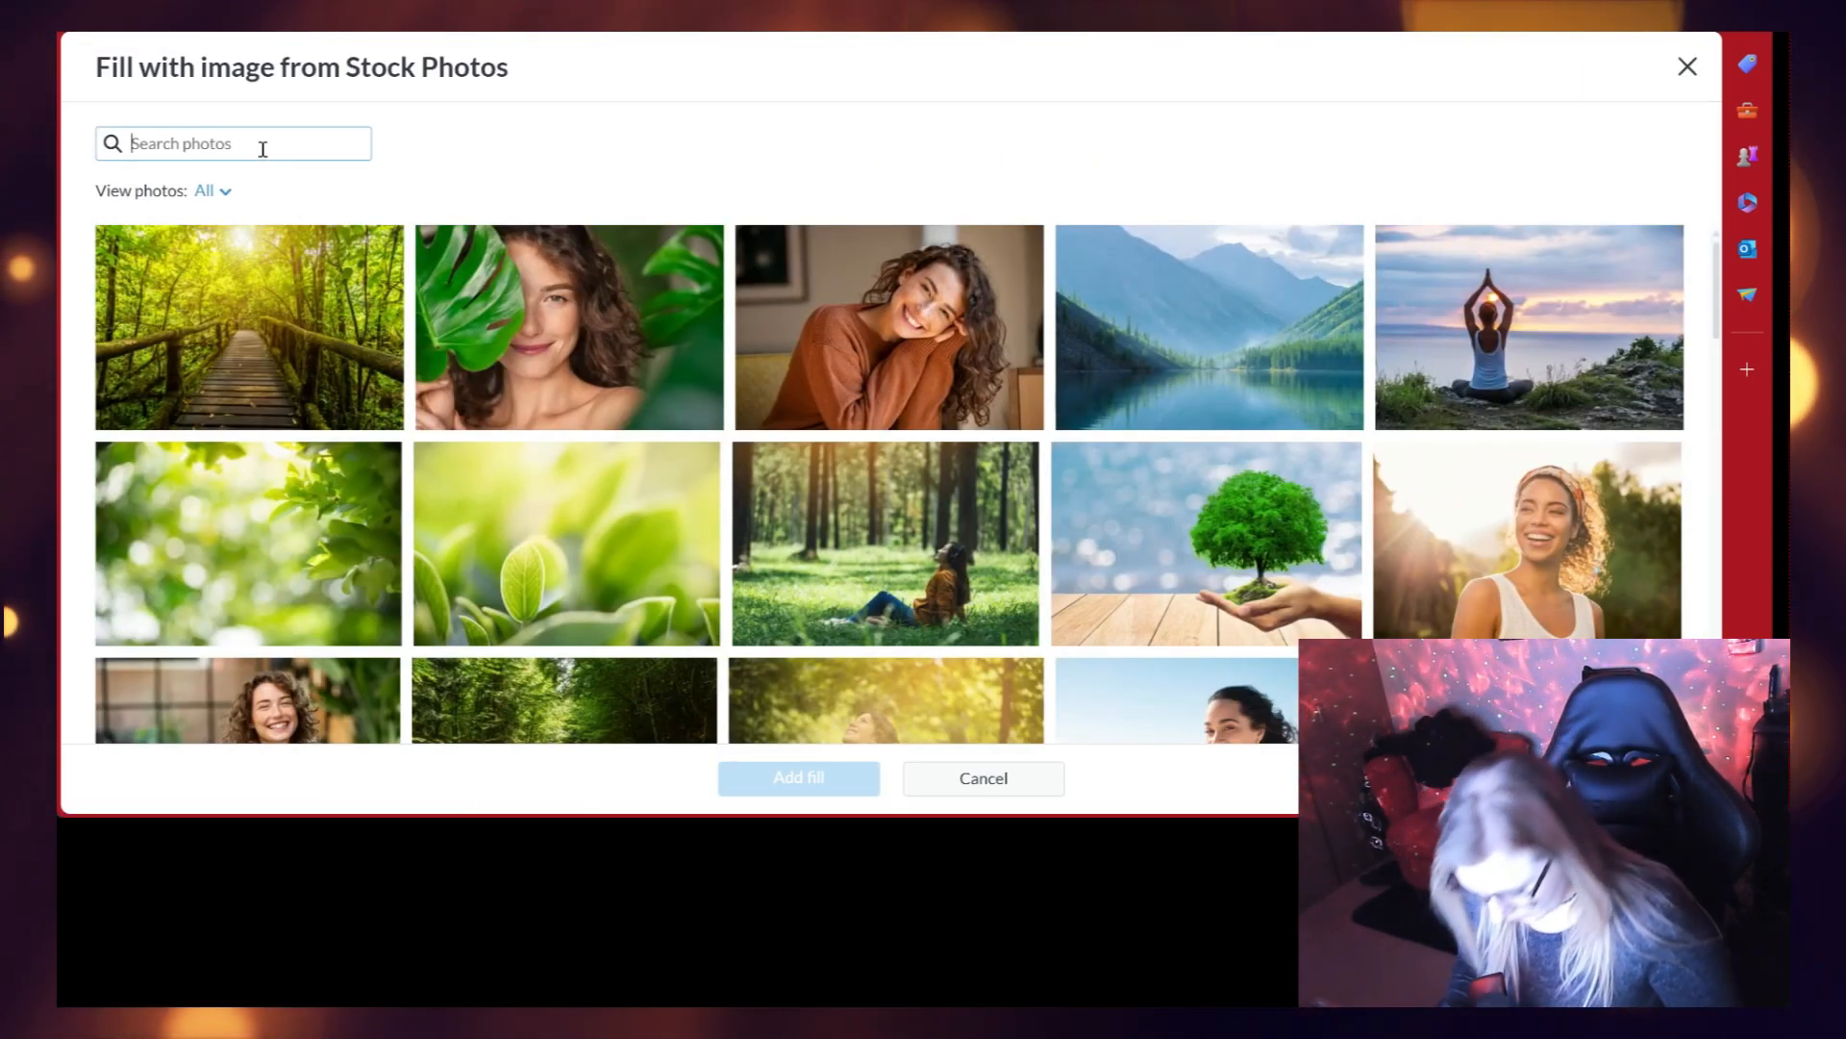
pyautogui.write('copper')
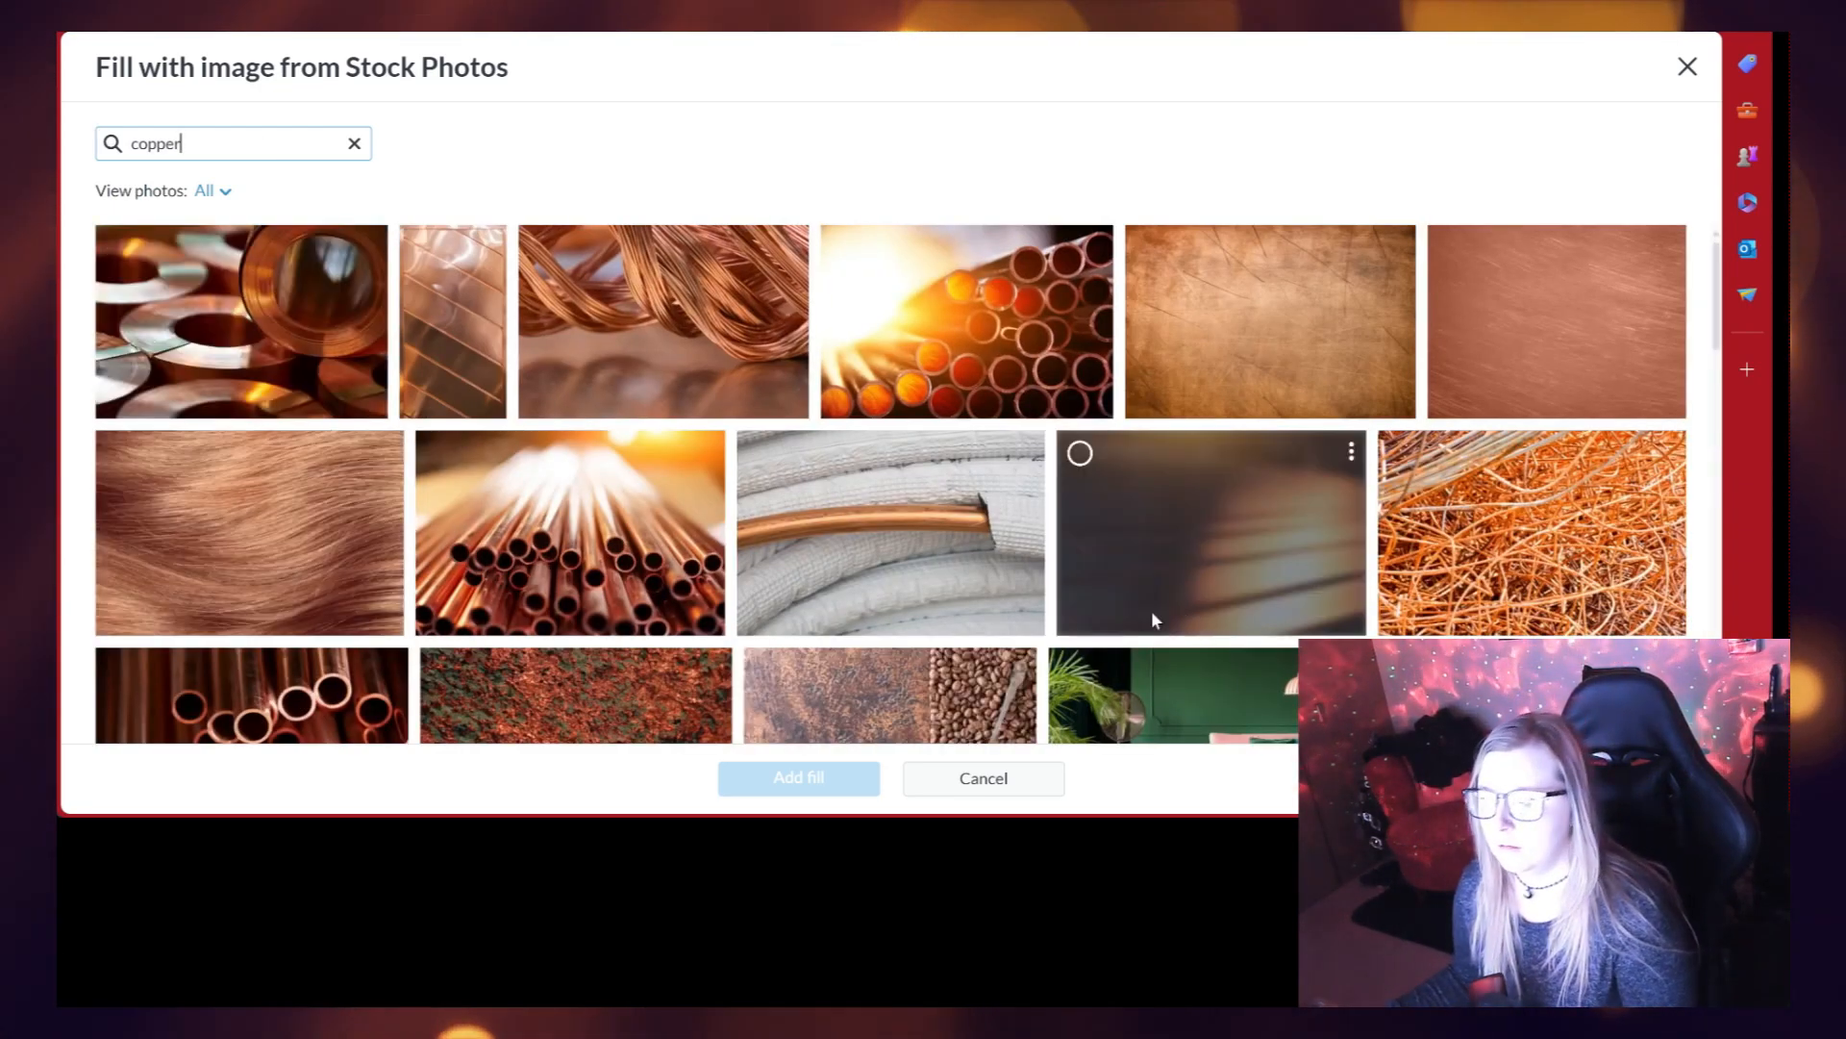
pyautogui.scroll(-2, 909, 522)
pyautogui.scroll(-6, 920, 509)
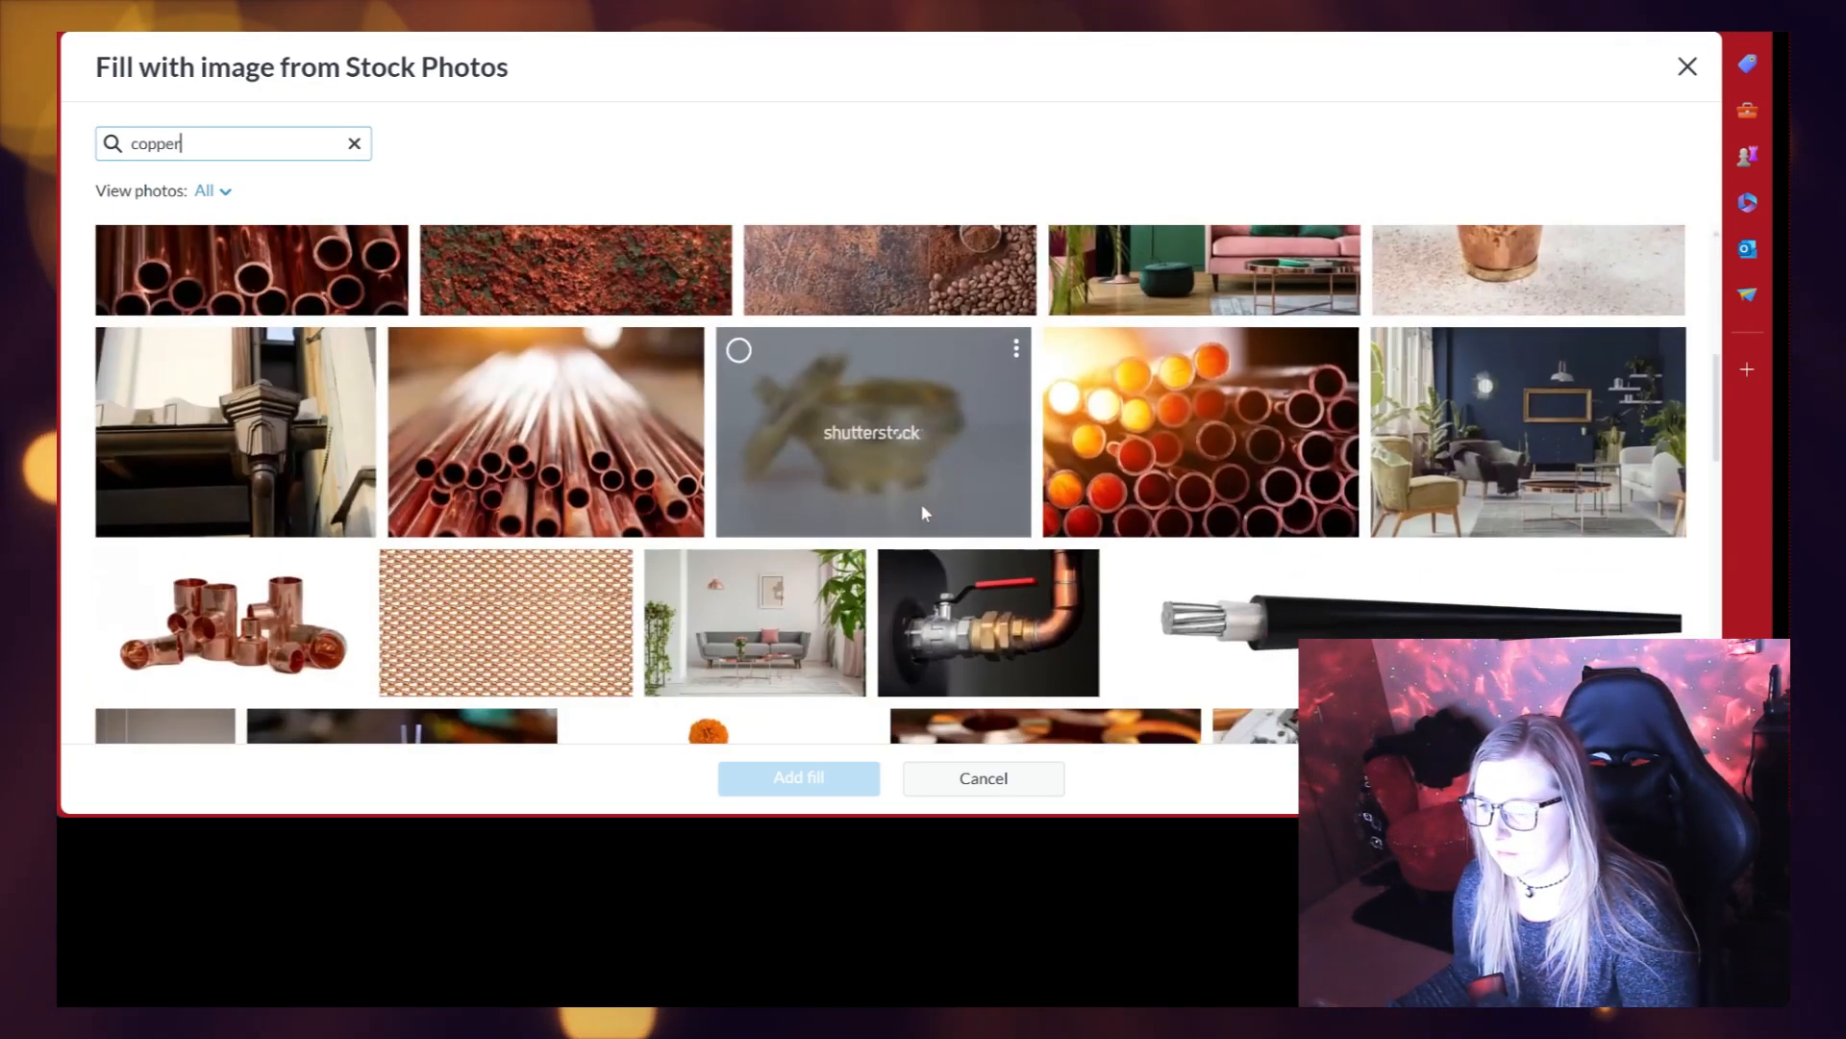
pyautogui.scroll(6, 1071, 556)
pyautogui.scroll(2, 1087, 565)
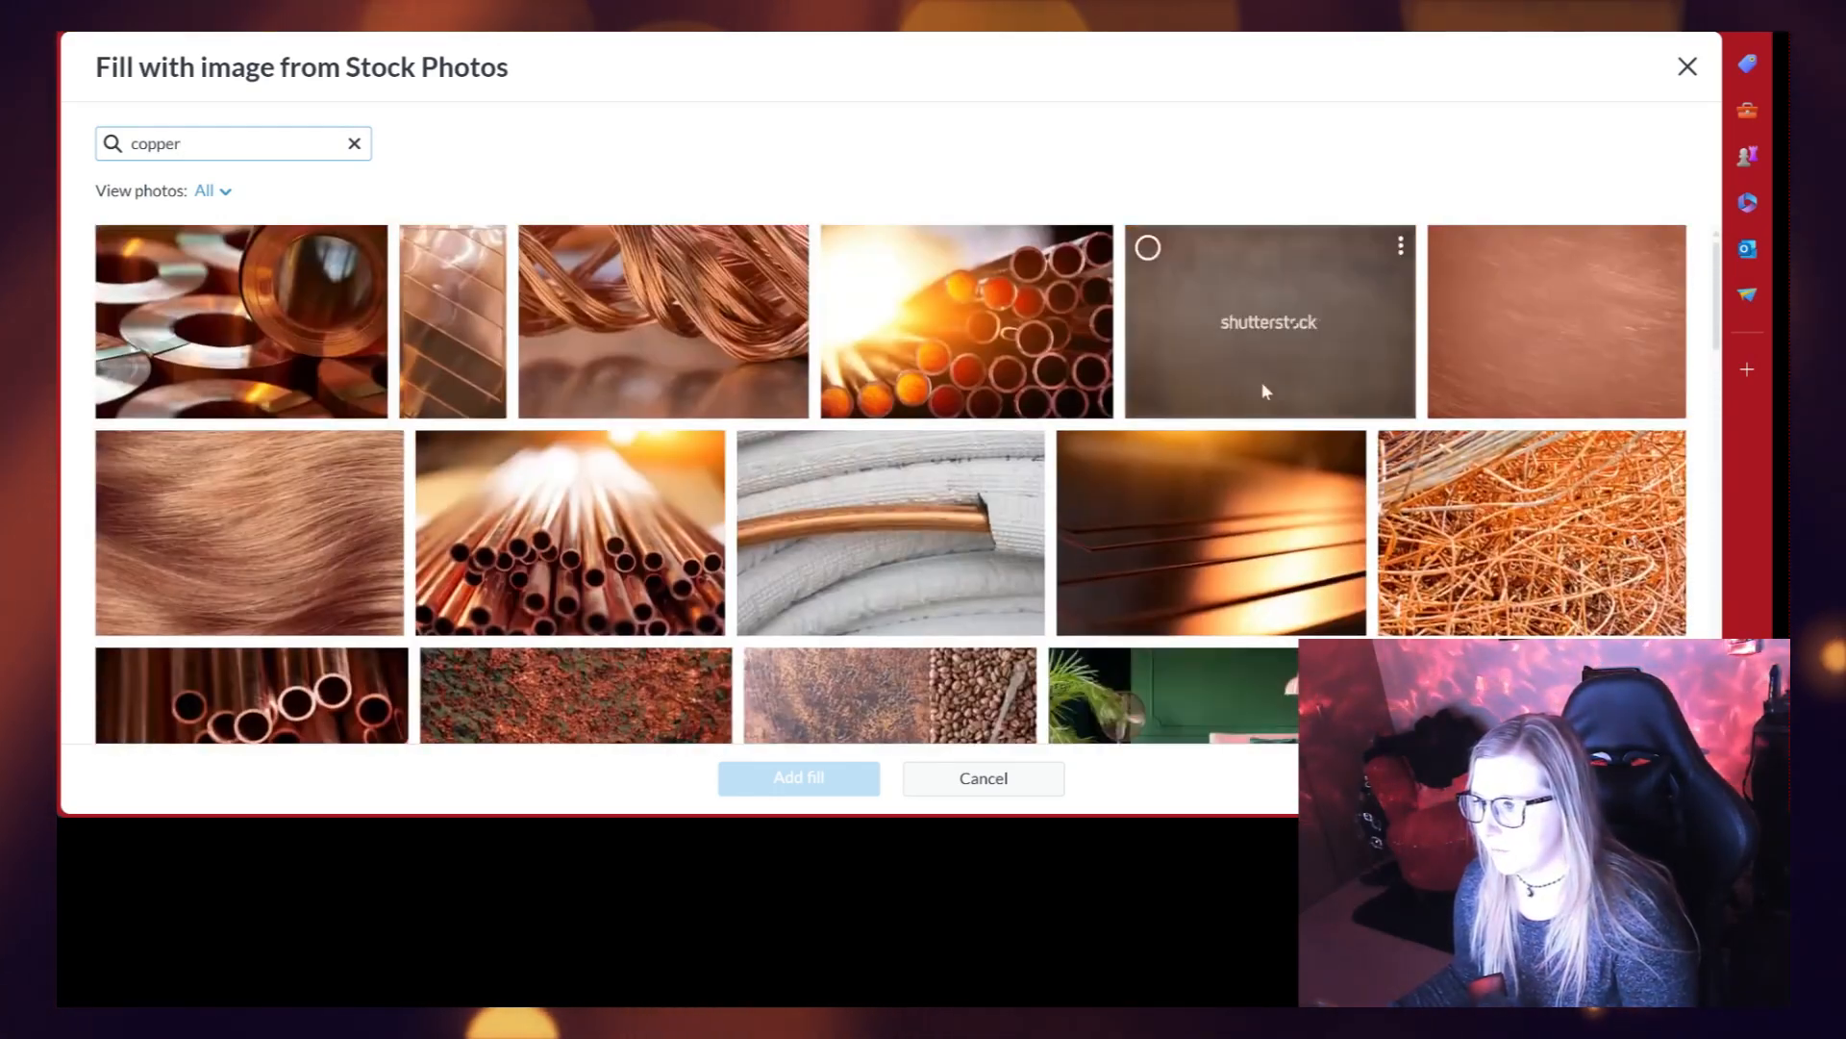
pyautogui.doubleClick(1275, 306)
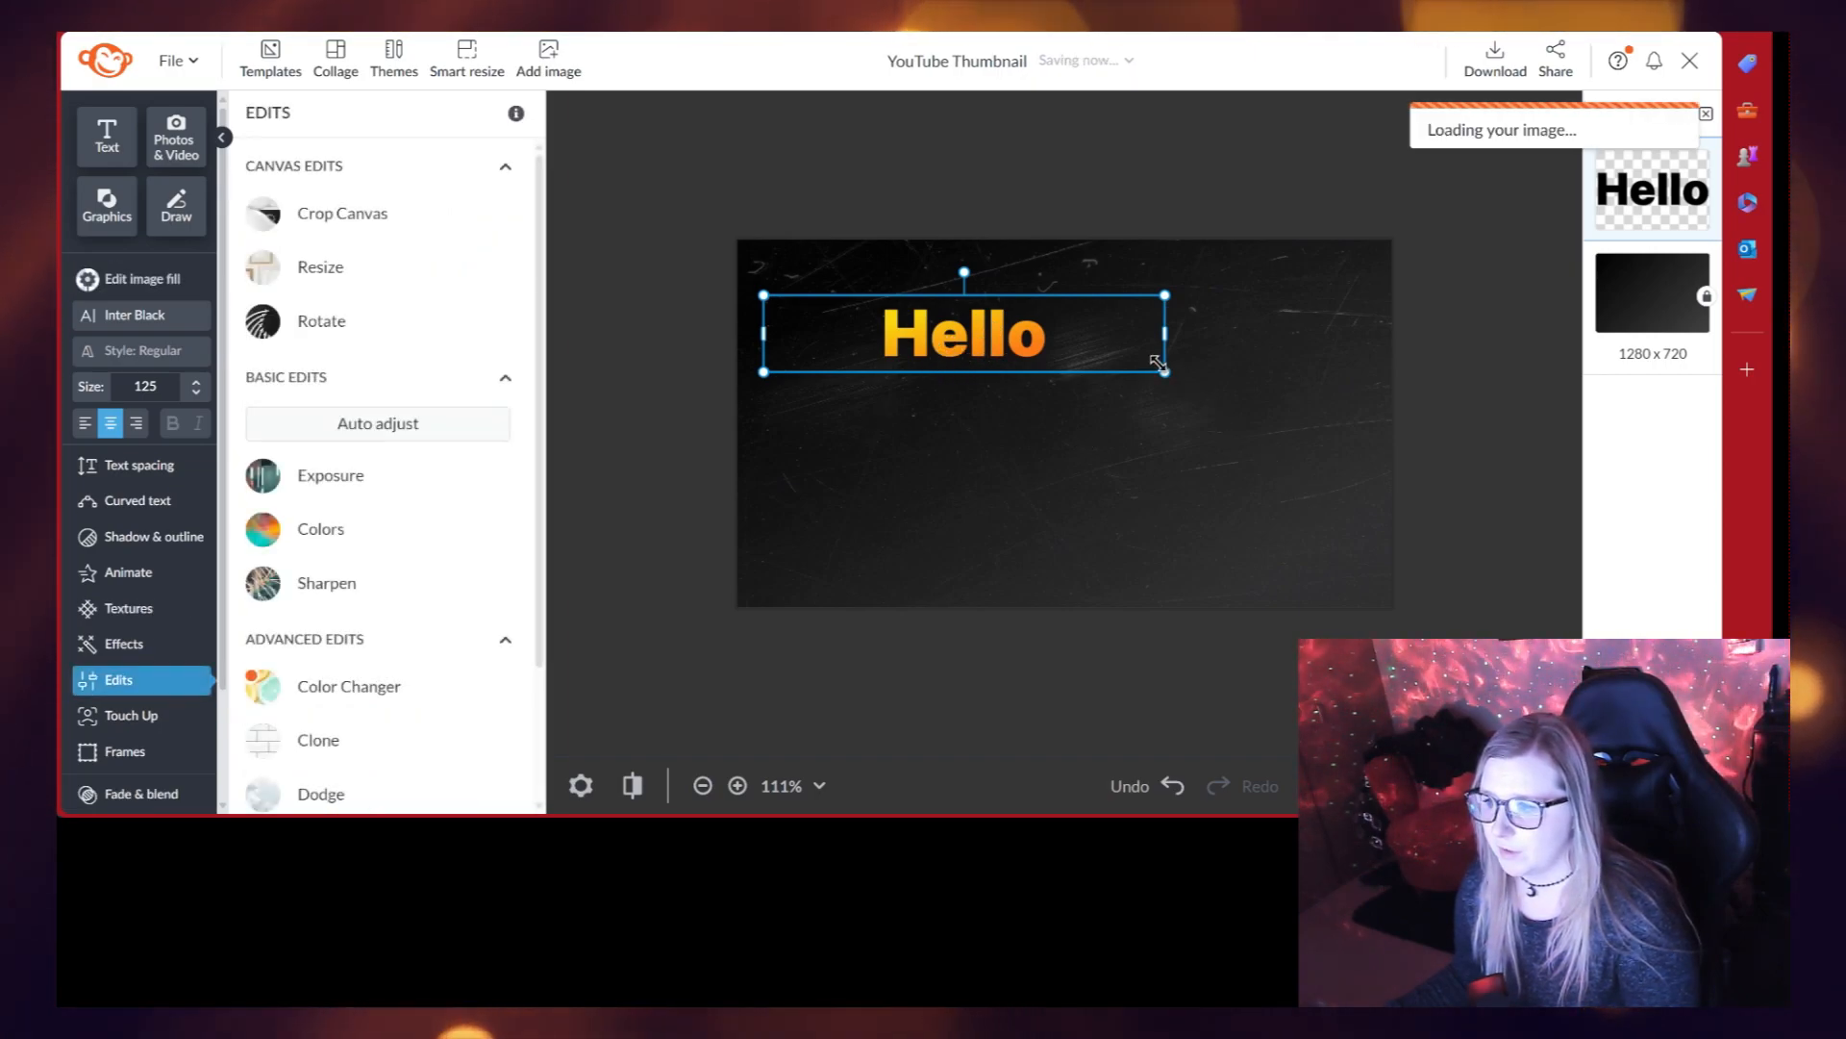
# Step: Enlarge the "Hello" text to size 276 and position it in the upper-left part of the canvas
pyautogui.moveTo(1302, 412); pyautogui.dragTo(1442, 495)
pyautogui.moveTo(1282, 445); pyautogui.dragTo(979, 413)
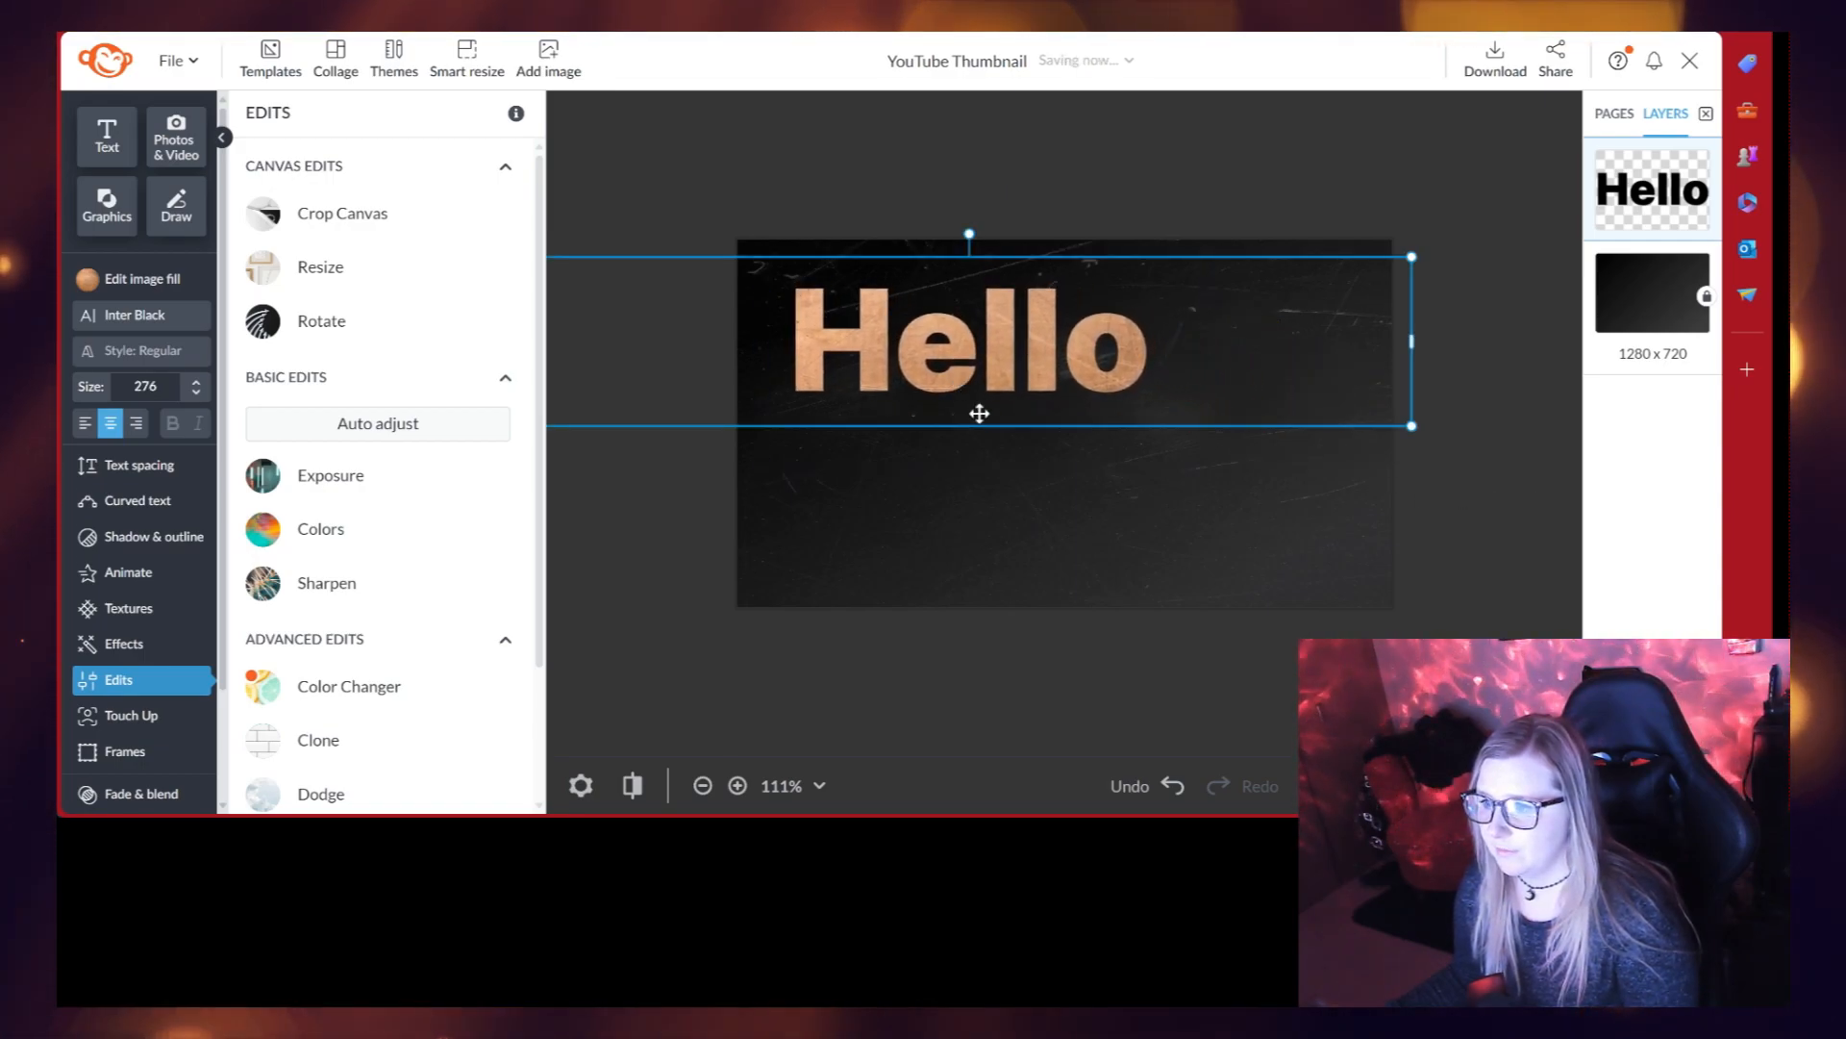
pyautogui.click(983, 489)
# Step: Add a solid black circle from the basic shapes, enlarge it into a slight oval and place it beside "Hello"
pyautogui.click(107, 204)
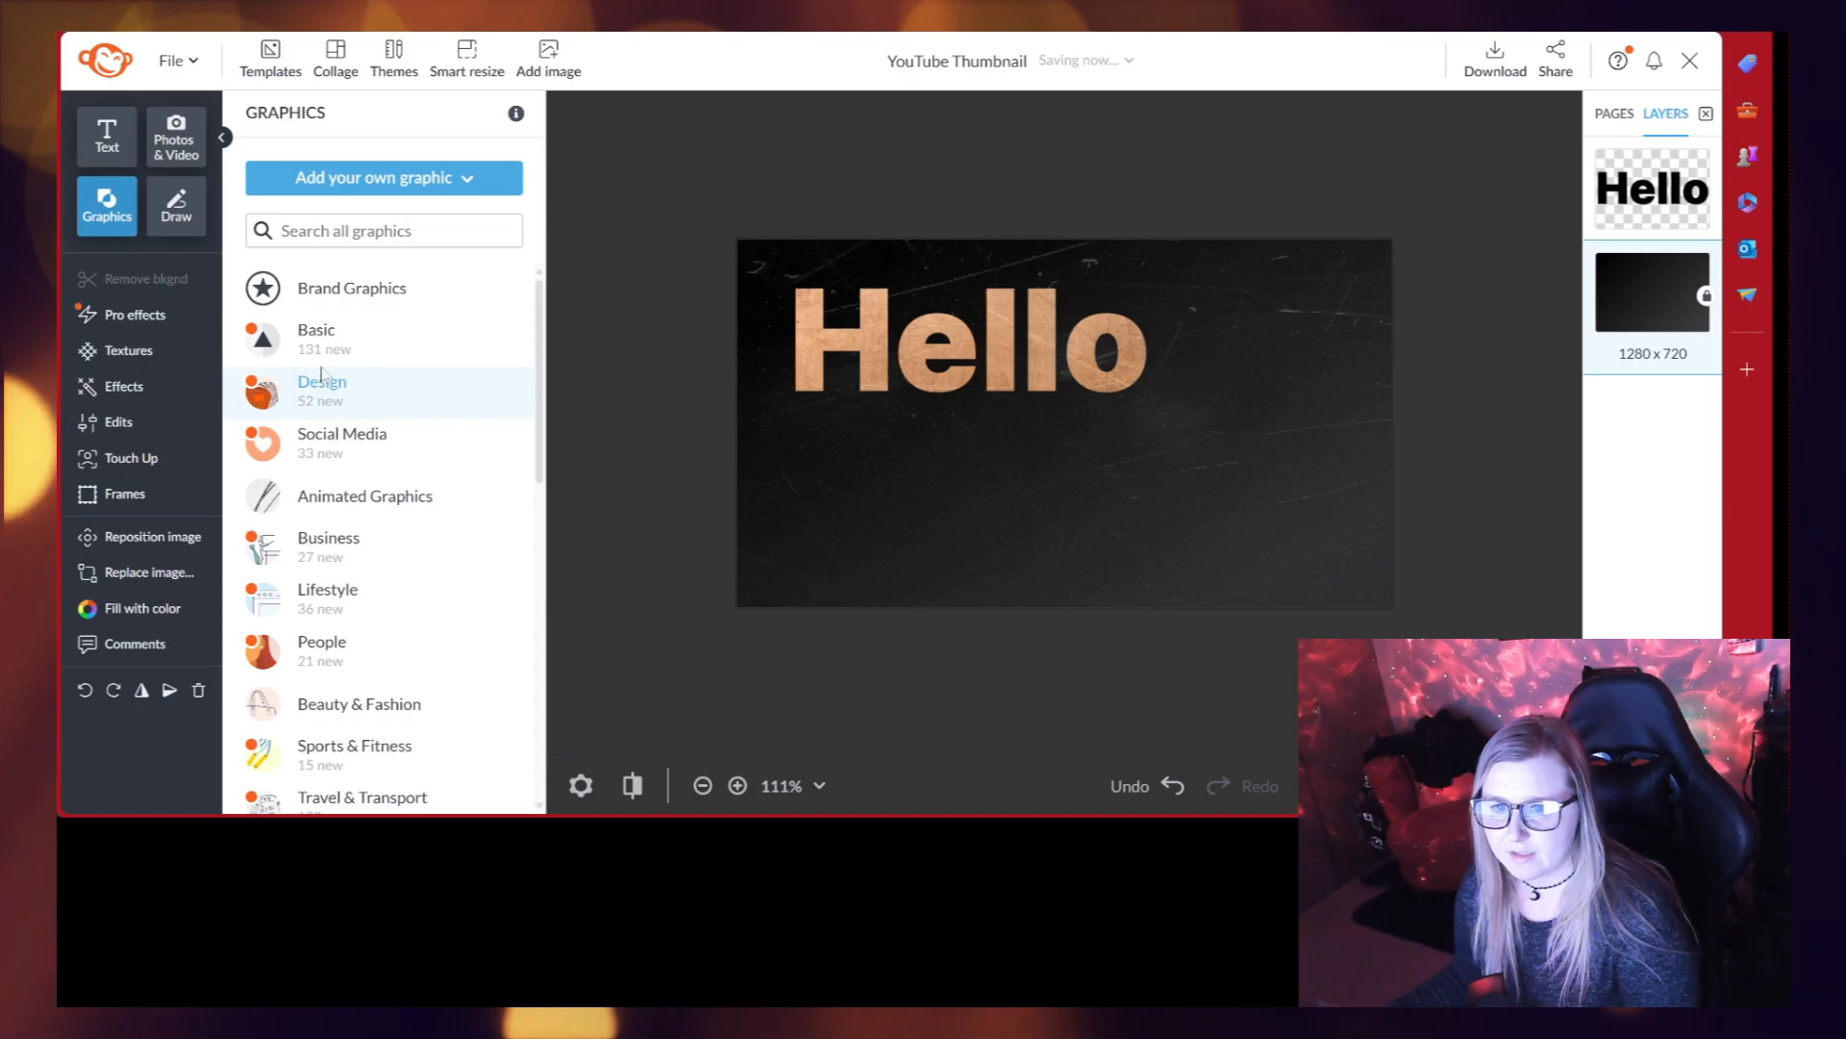
pyautogui.click(317, 337)
pyautogui.click(411, 308)
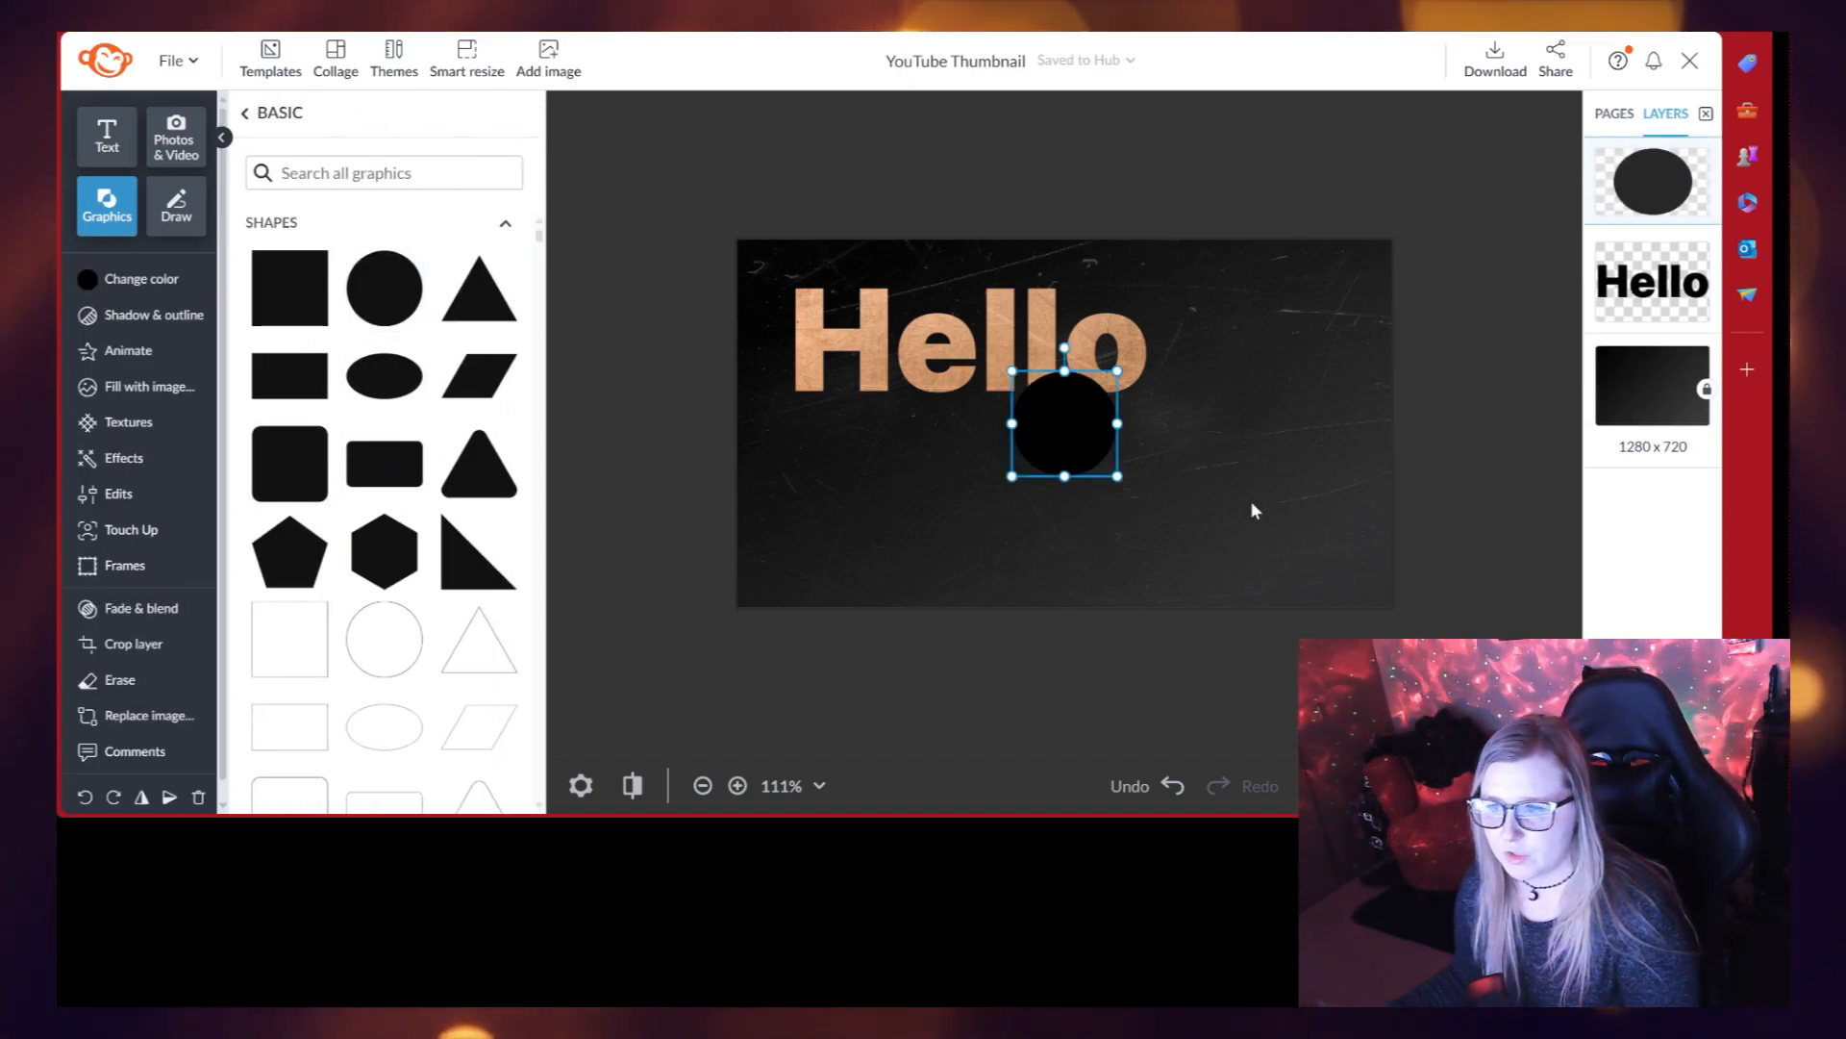
pyautogui.moveTo(1071, 433); pyautogui.dragTo(948, 553)
pyautogui.moveTo(887, 493); pyautogui.dragTo(1262, 391)
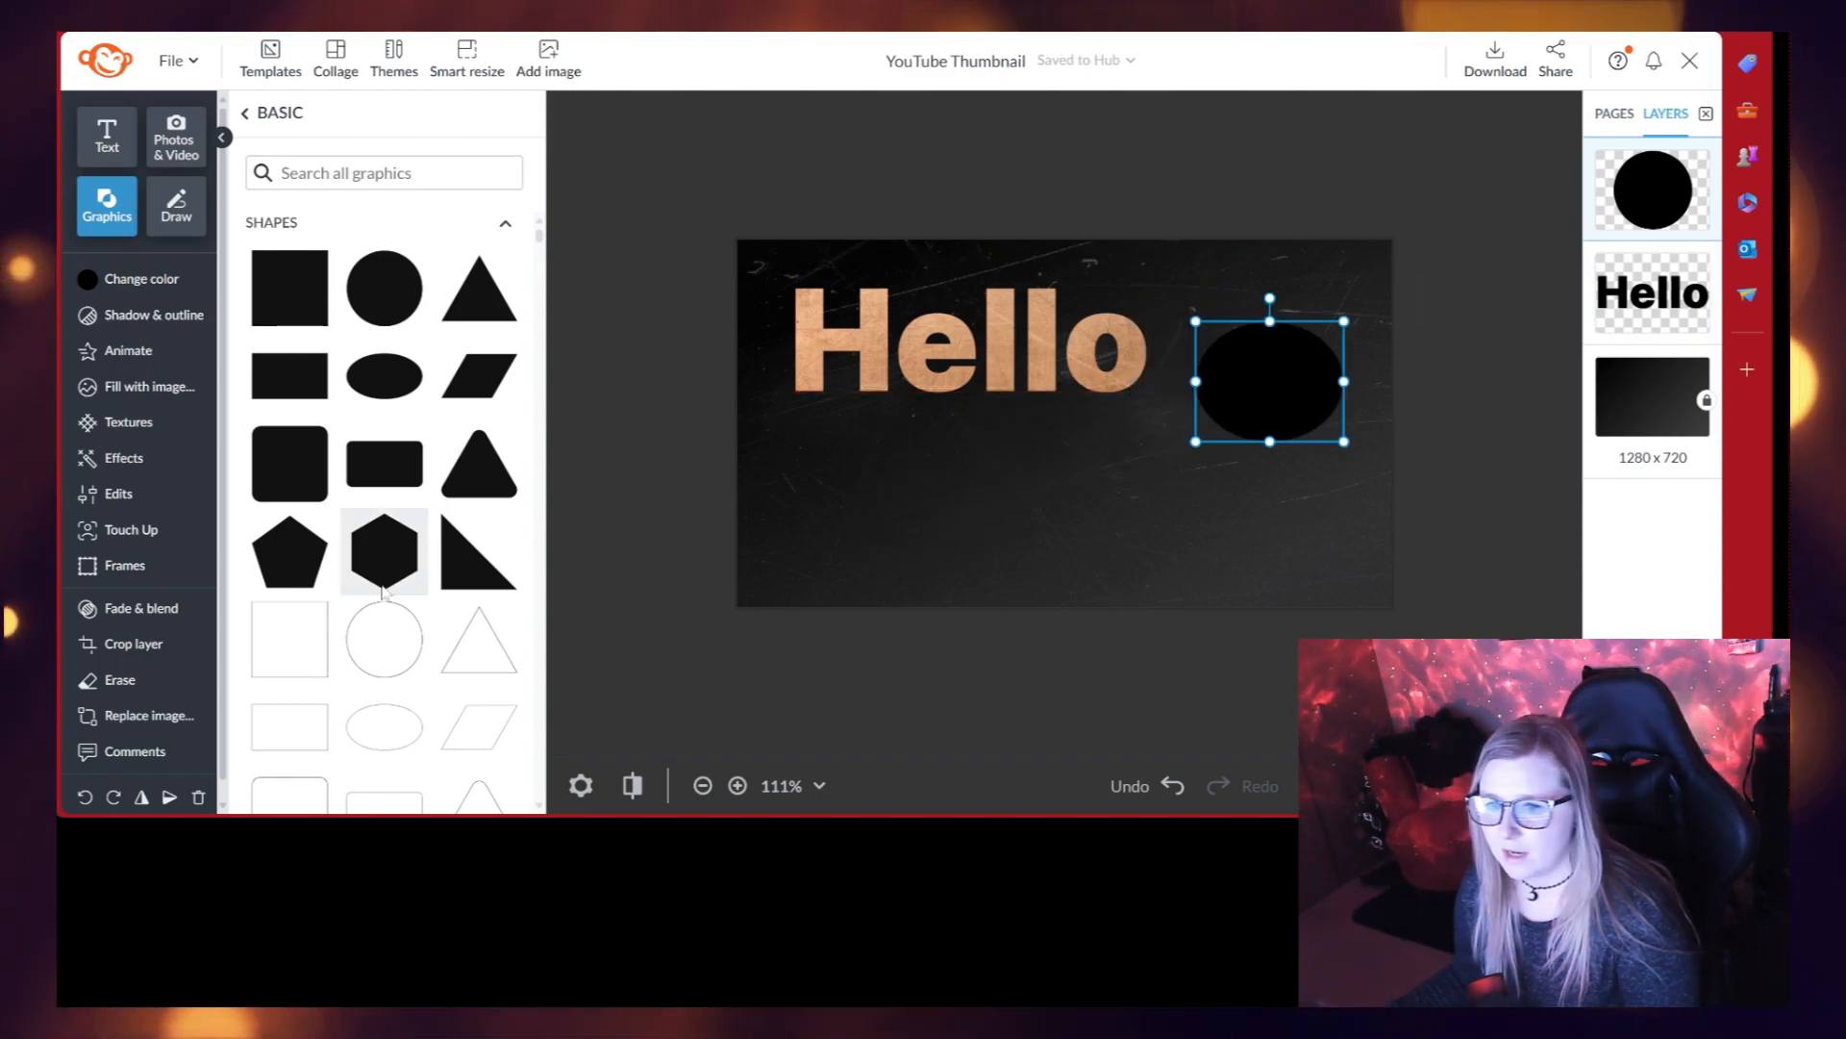
# Step: Add the first cloud graphic from the Elements collection and enlarge it over the lower-left corner of the canvas
pyautogui.click(130, 223)
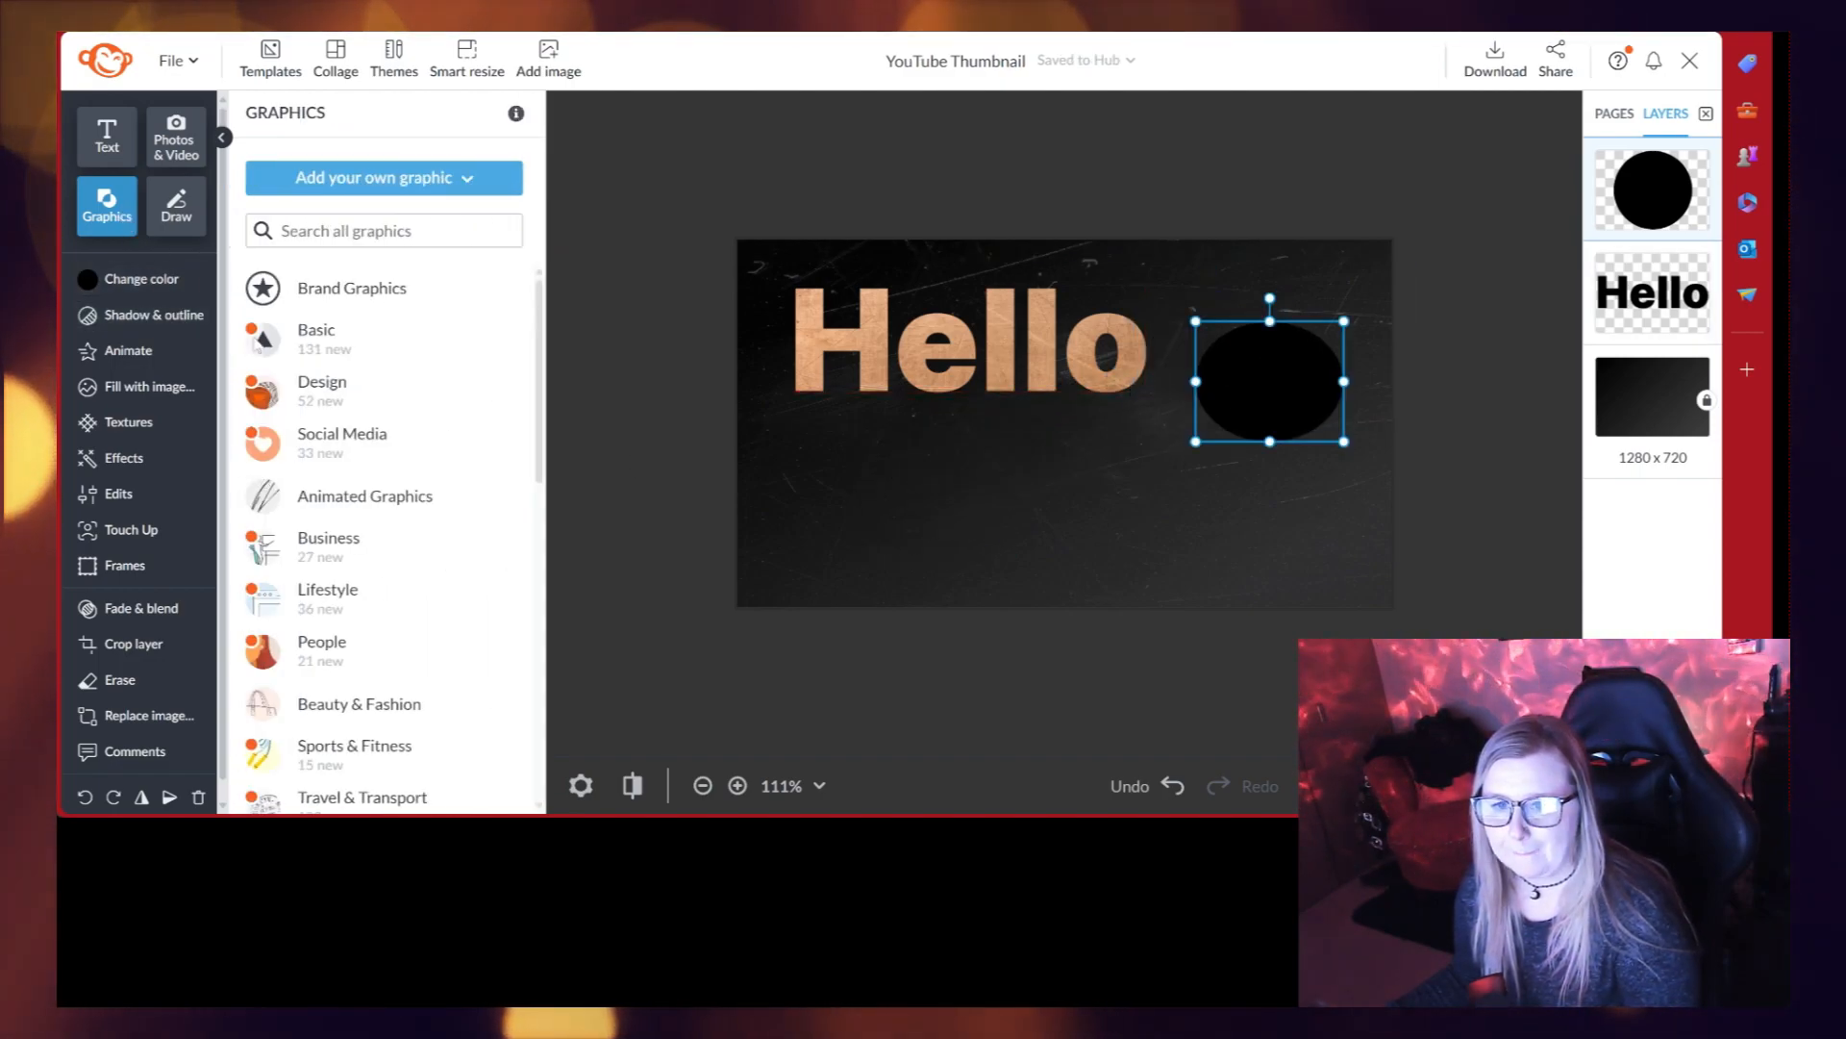
pyautogui.scroll(-7, 369, 535)
pyautogui.scroll(1, 367, 529)
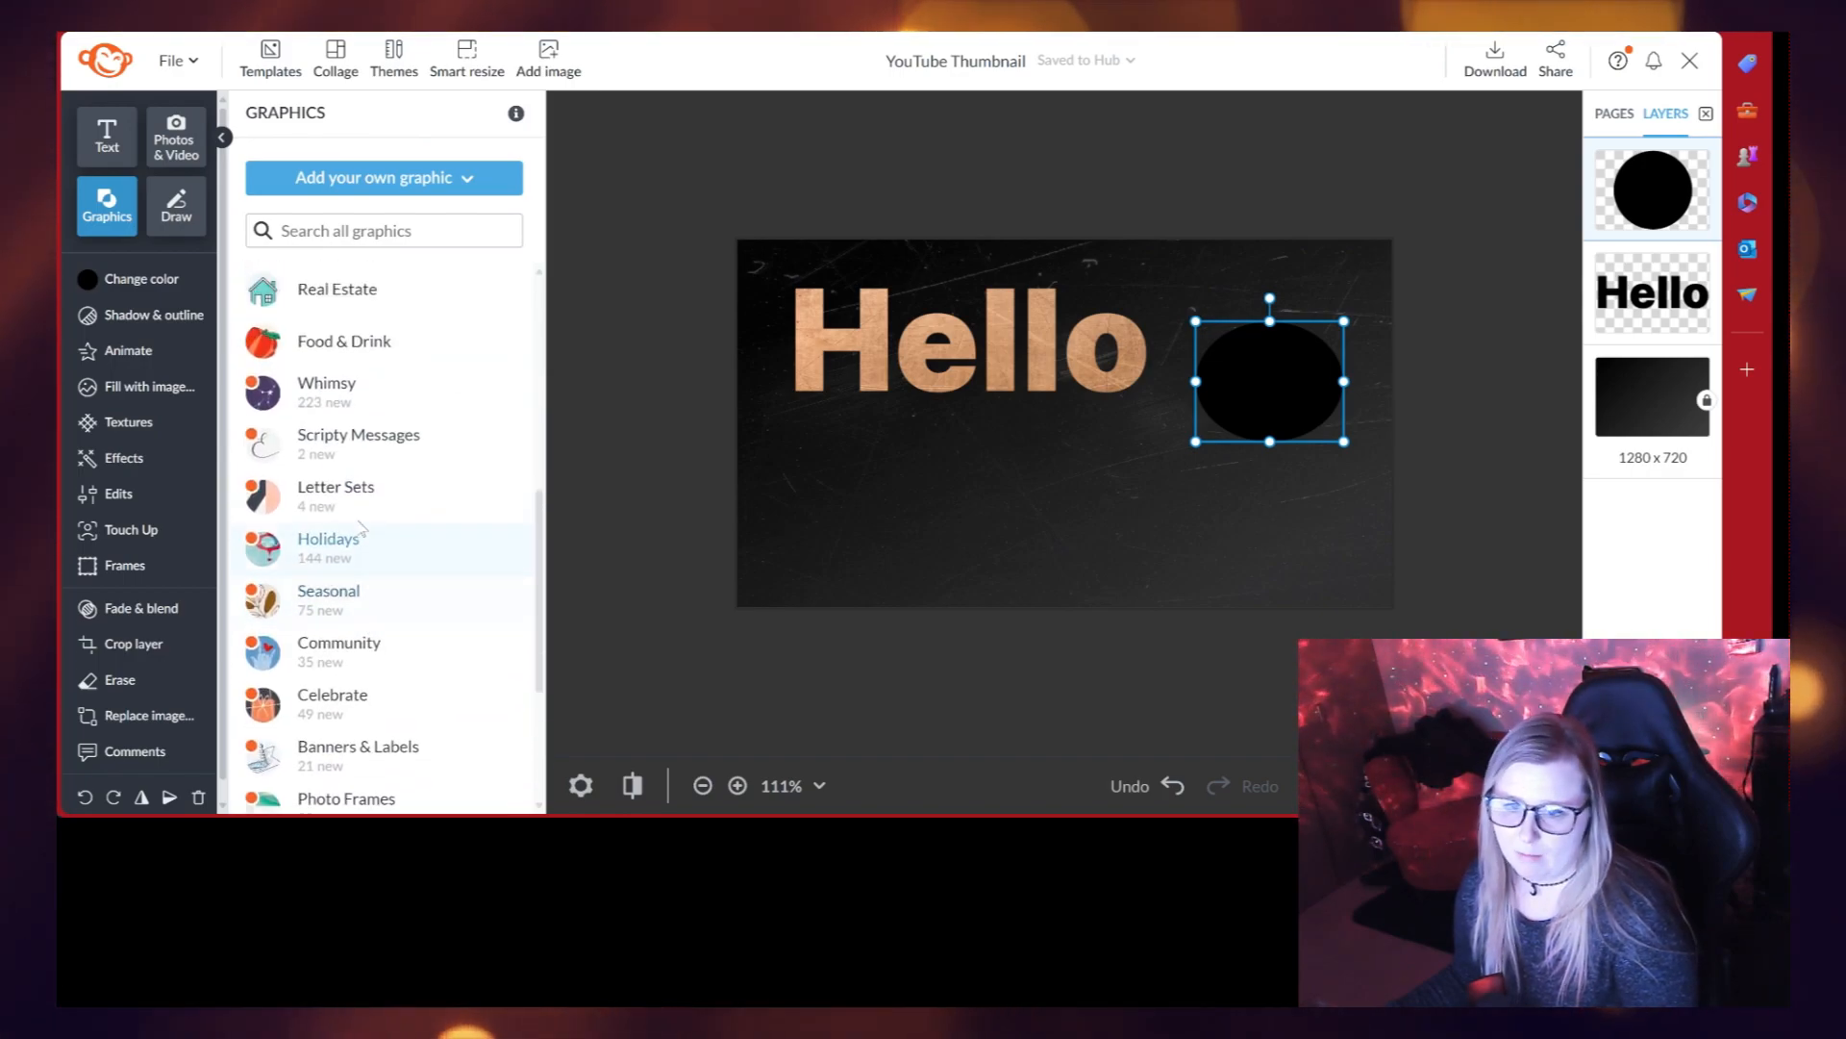
pyautogui.scroll(-5, 337, 519)
pyautogui.click(289, 753)
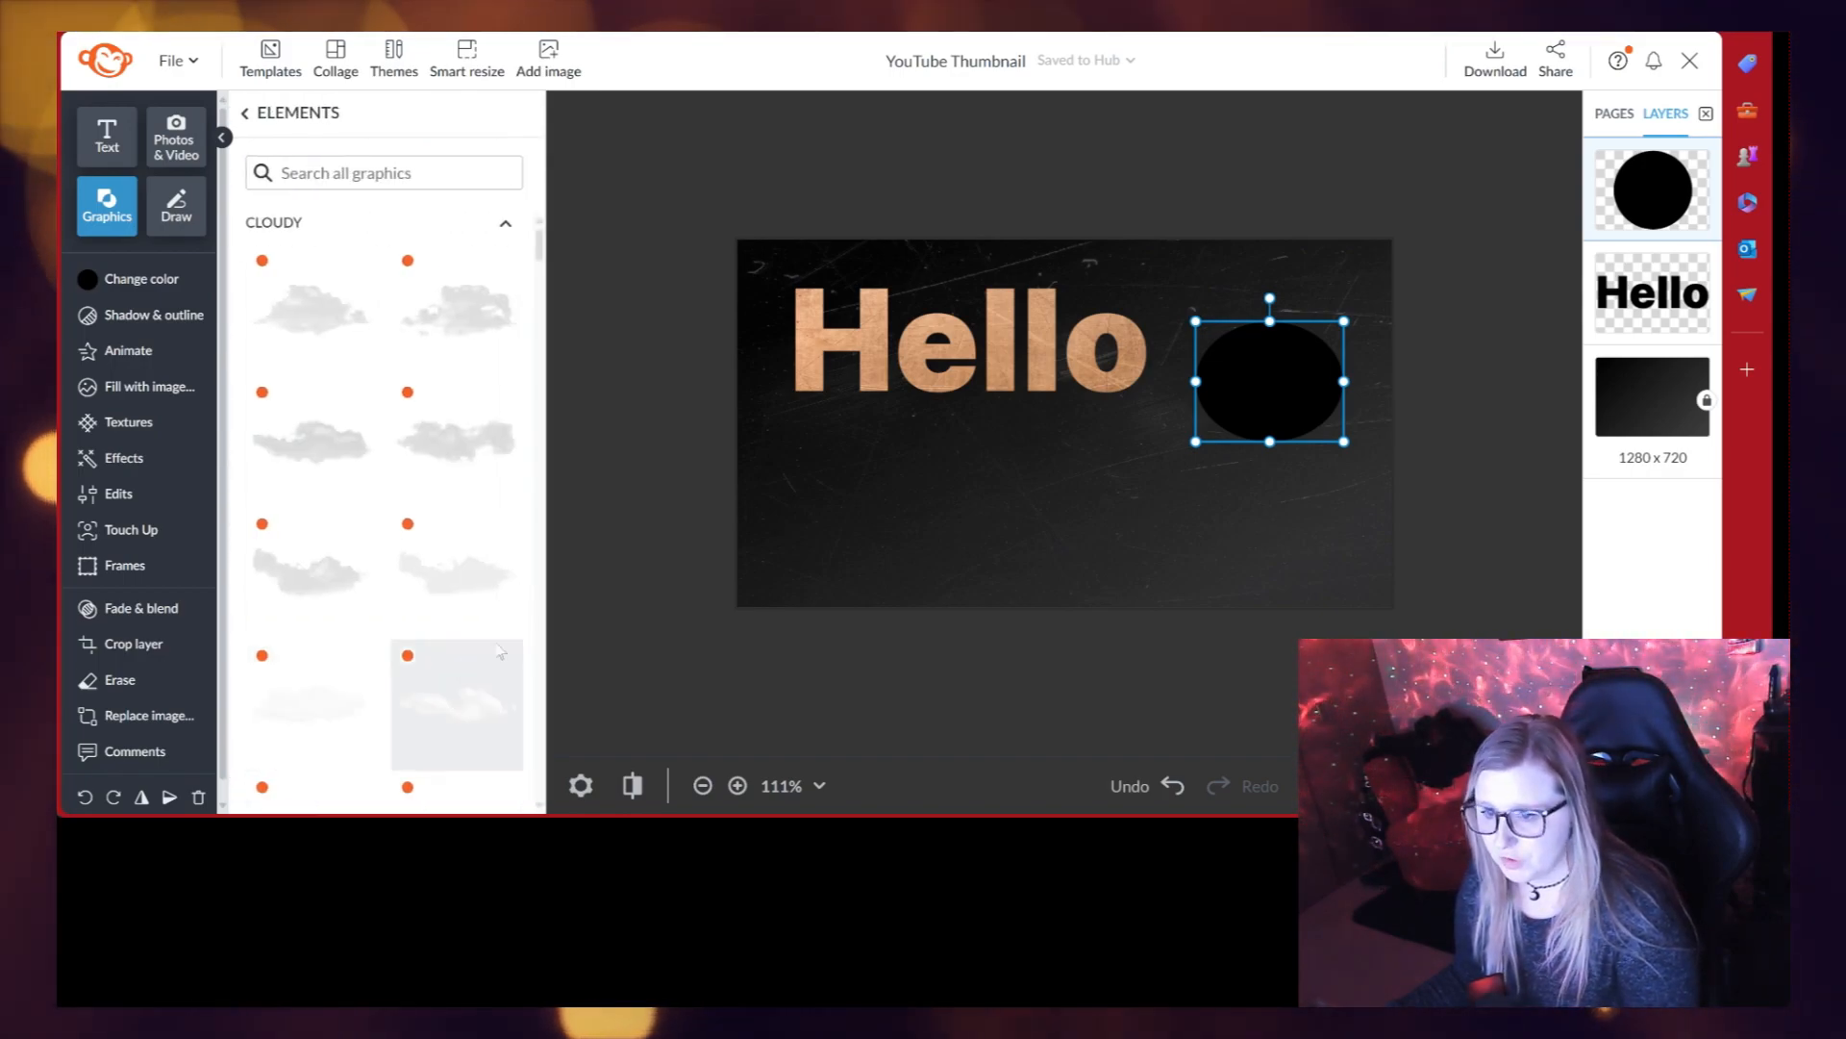
pyautogui.click(311, 310)
pyautogui.moveTo(1012, 447); pyautogui.dragTo(730, 569)
pyautogui.moveTo(849, 525); pyautogui.dragTo(719, 584)
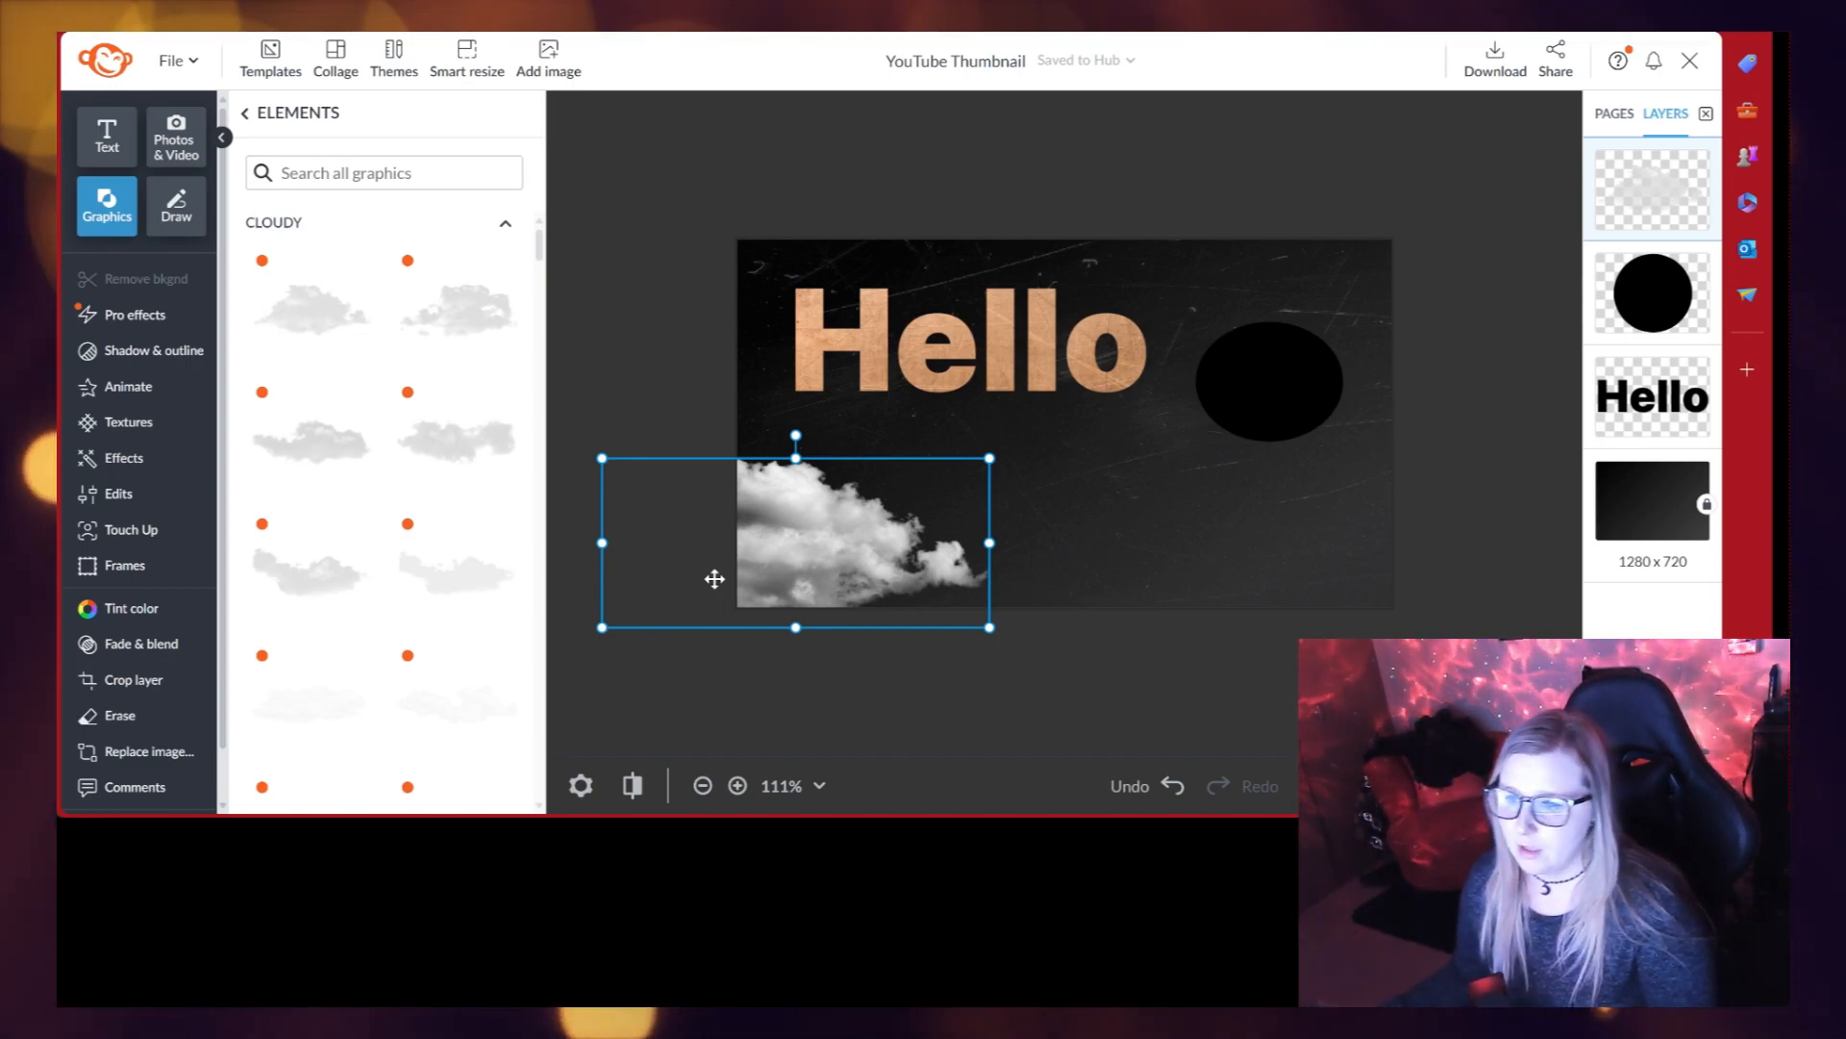
# Step: Try a small smoke graphic just below the "Hello" text, then delete its layer
pyautogui.scroll(-1, 400, 454)
pyautogui.scroll(-5, 433, 481)
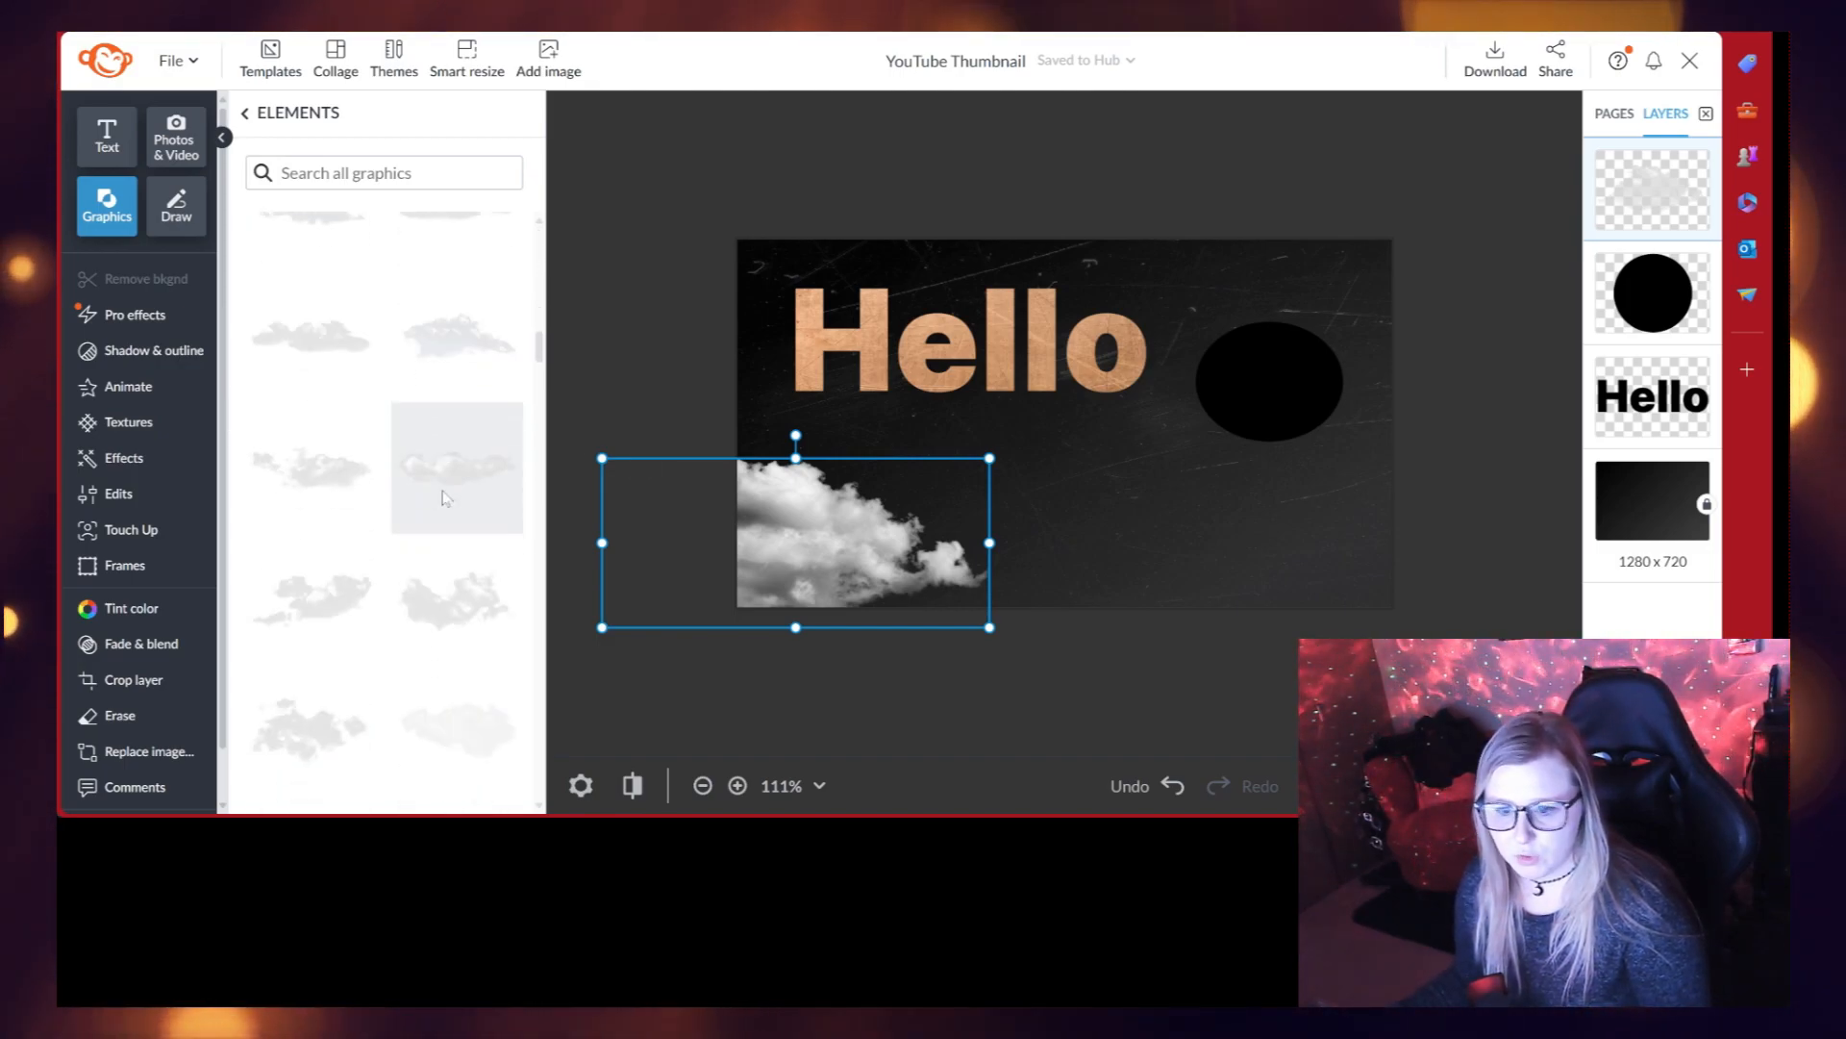
pyautogui.scroll(-5, 453, 502)
pyautogui.click(457, 255)
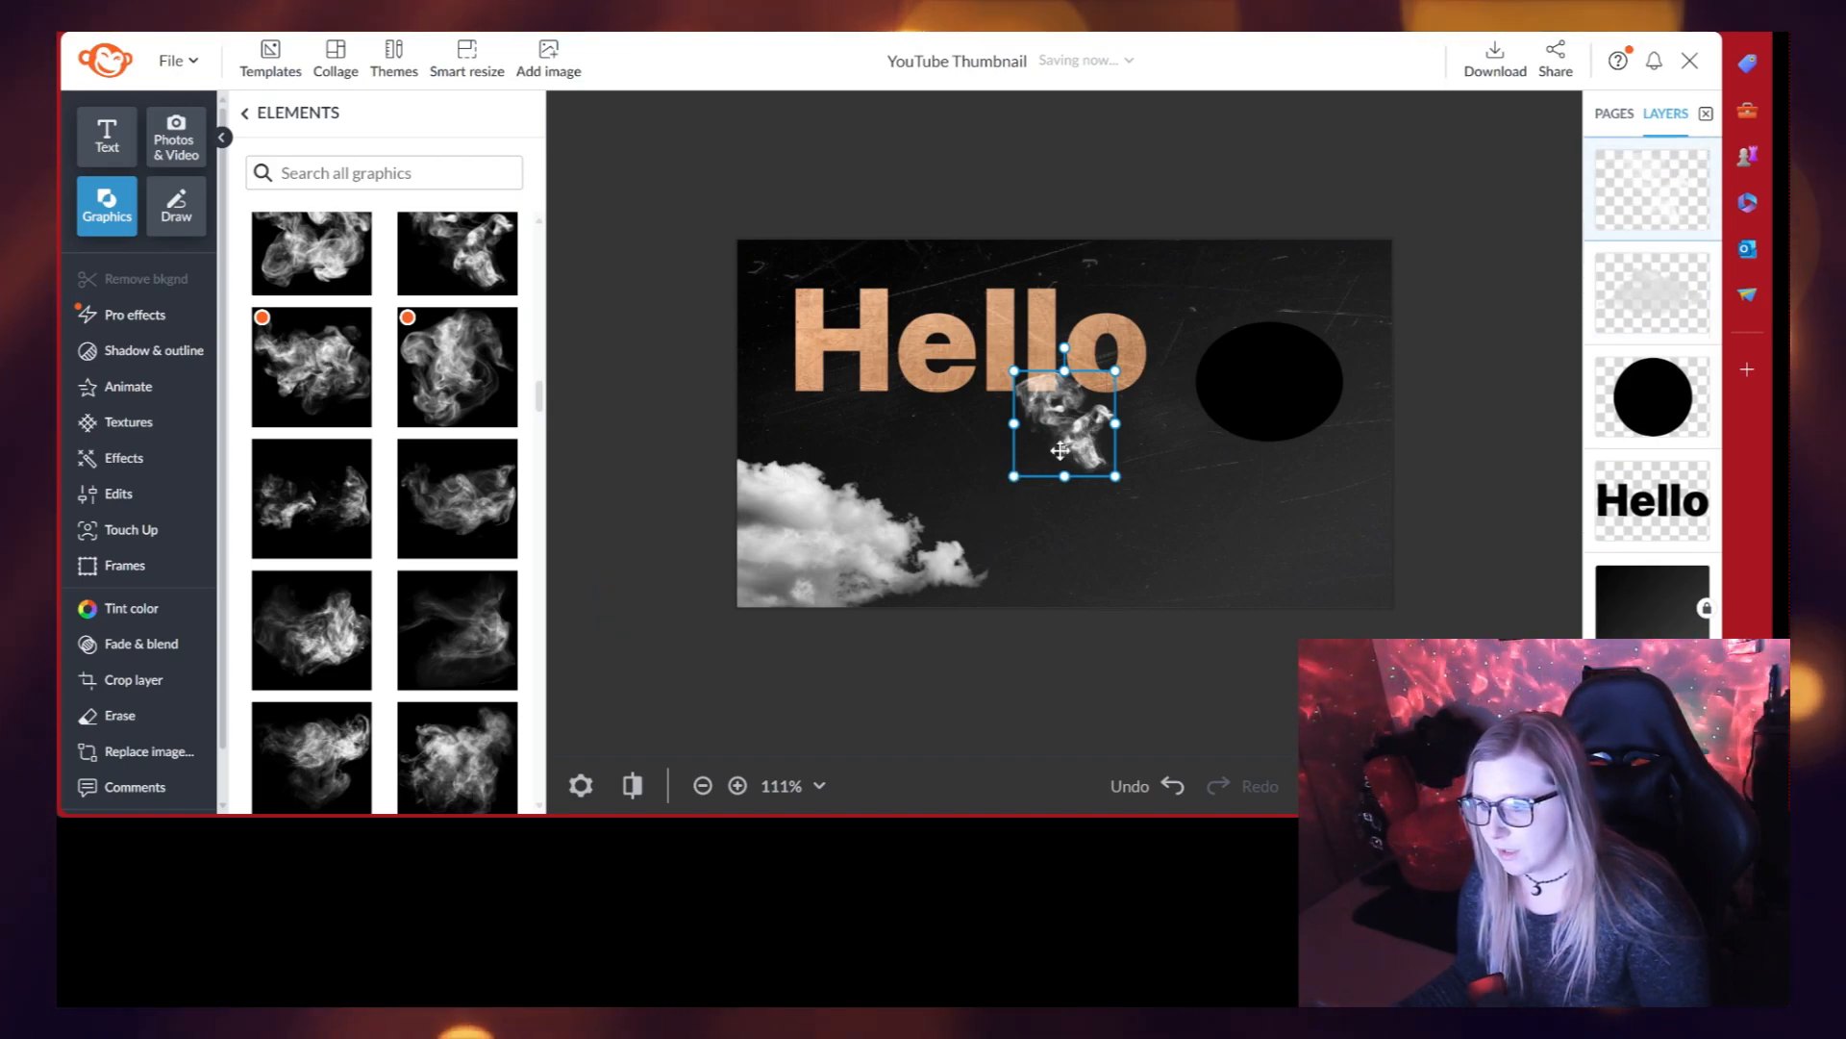
pyautogui.moveTo(1059, 444); pyautogui.dragTo(1002, 460)
pyautogui.rightClick(1022, 438)
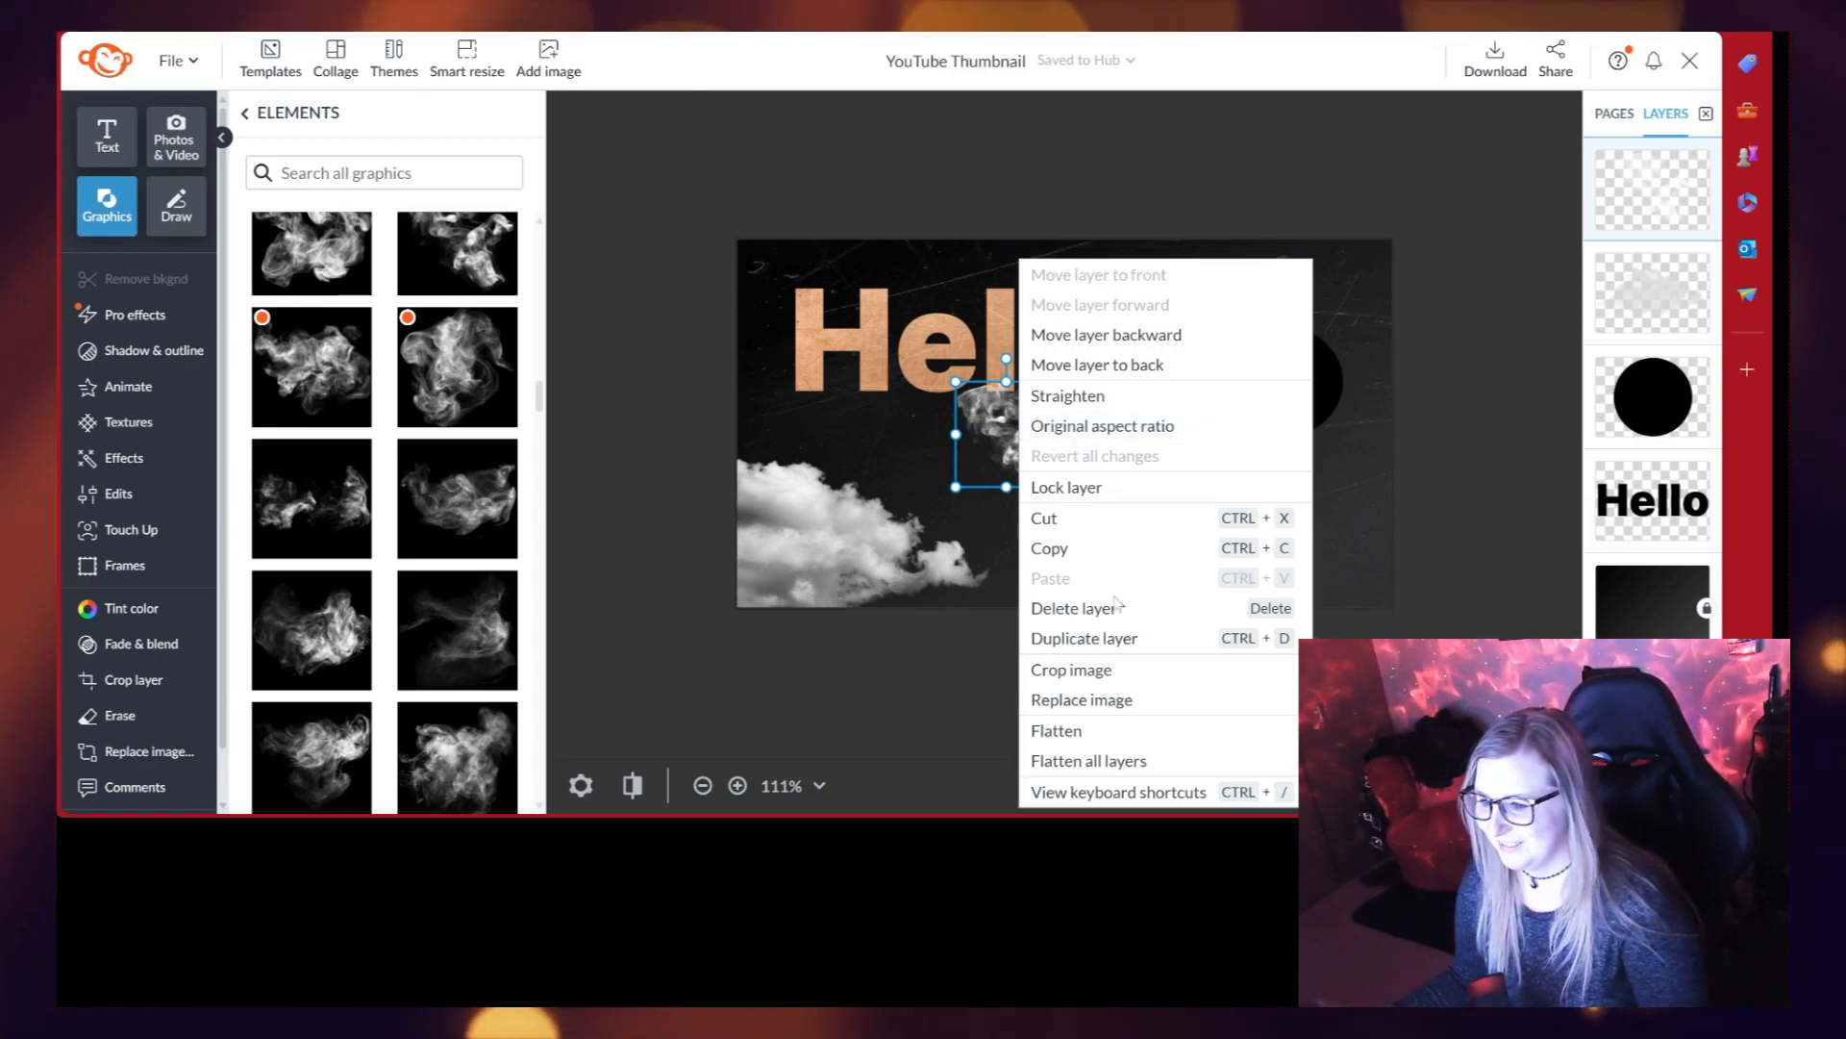
pyautogui.click(1082, 606)
# Step: Add the faint wispy smoke graphic, enlarge it and place it over the right side of the canvas
pyautogui.scroll(-2, 406, 563)
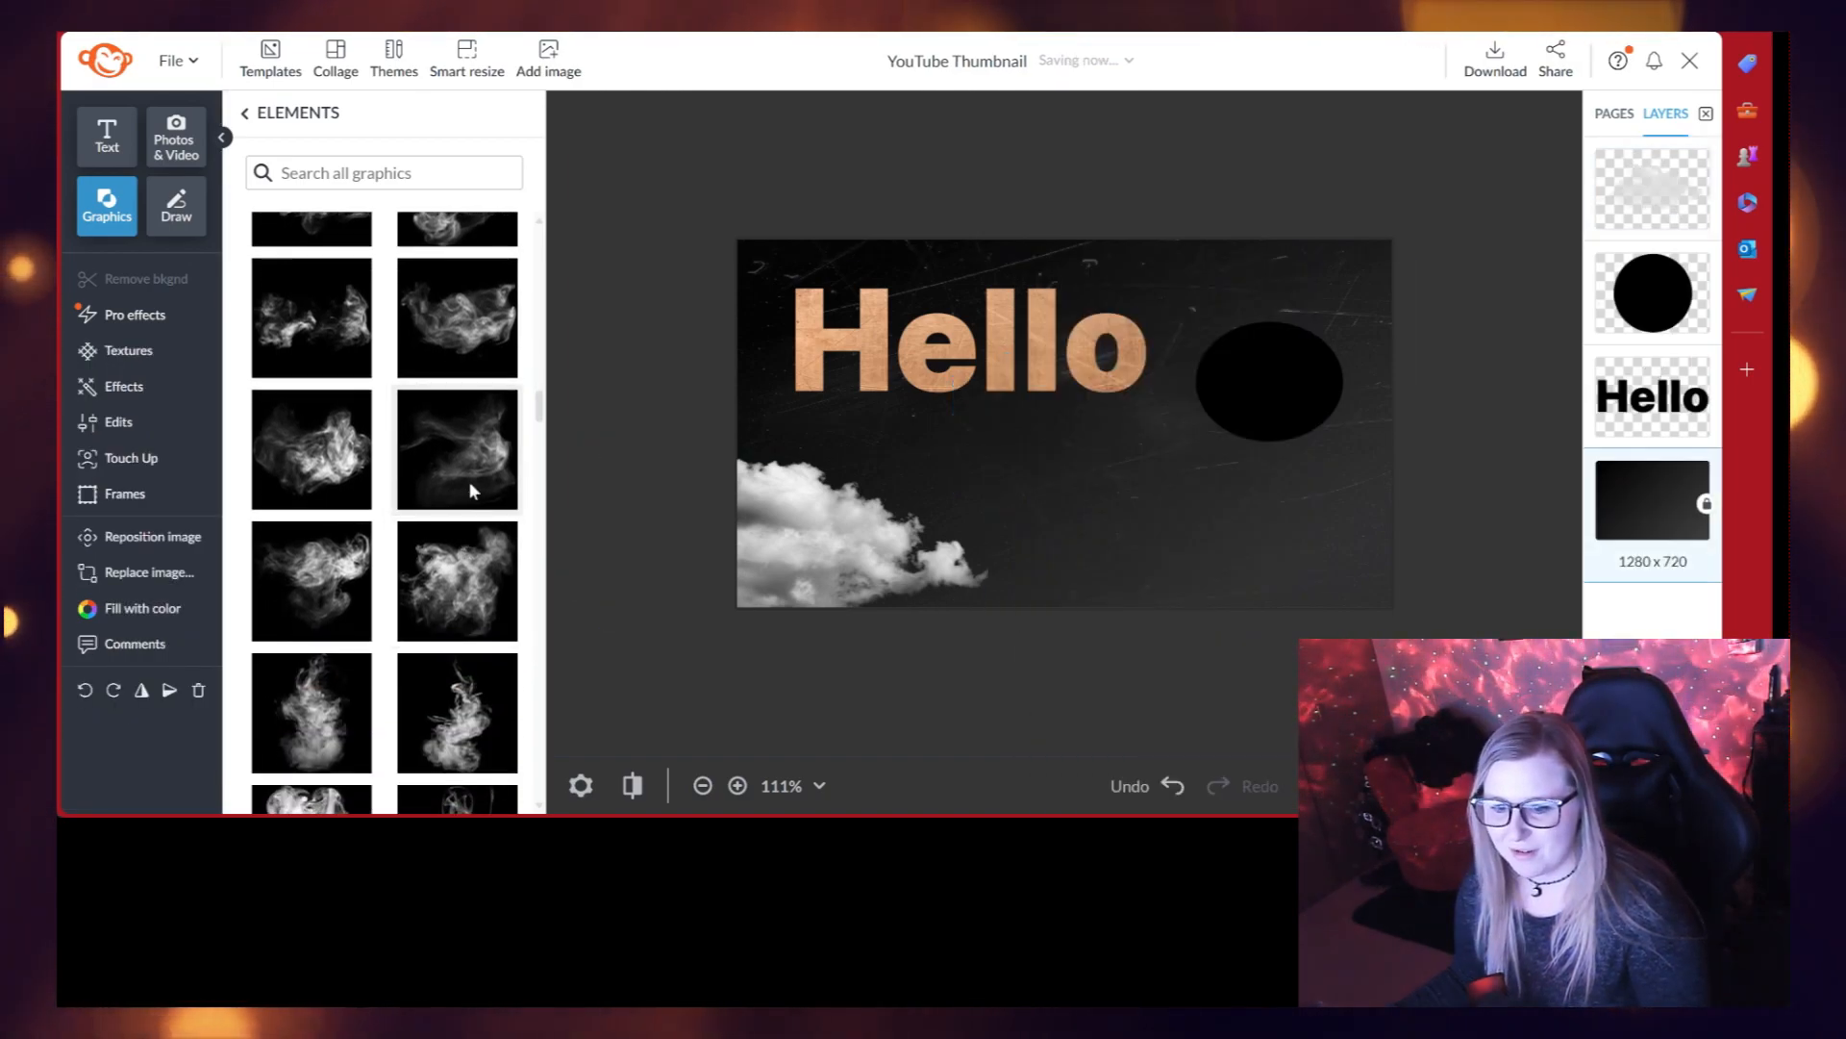
pyautogui.click(469, 492)
pyautogui.moveTo(1016, 476); pyautogui.dragTo(746, 722)
pyautogui.moveTo(949, 618); pyautogui.dragTo(1278, 533)
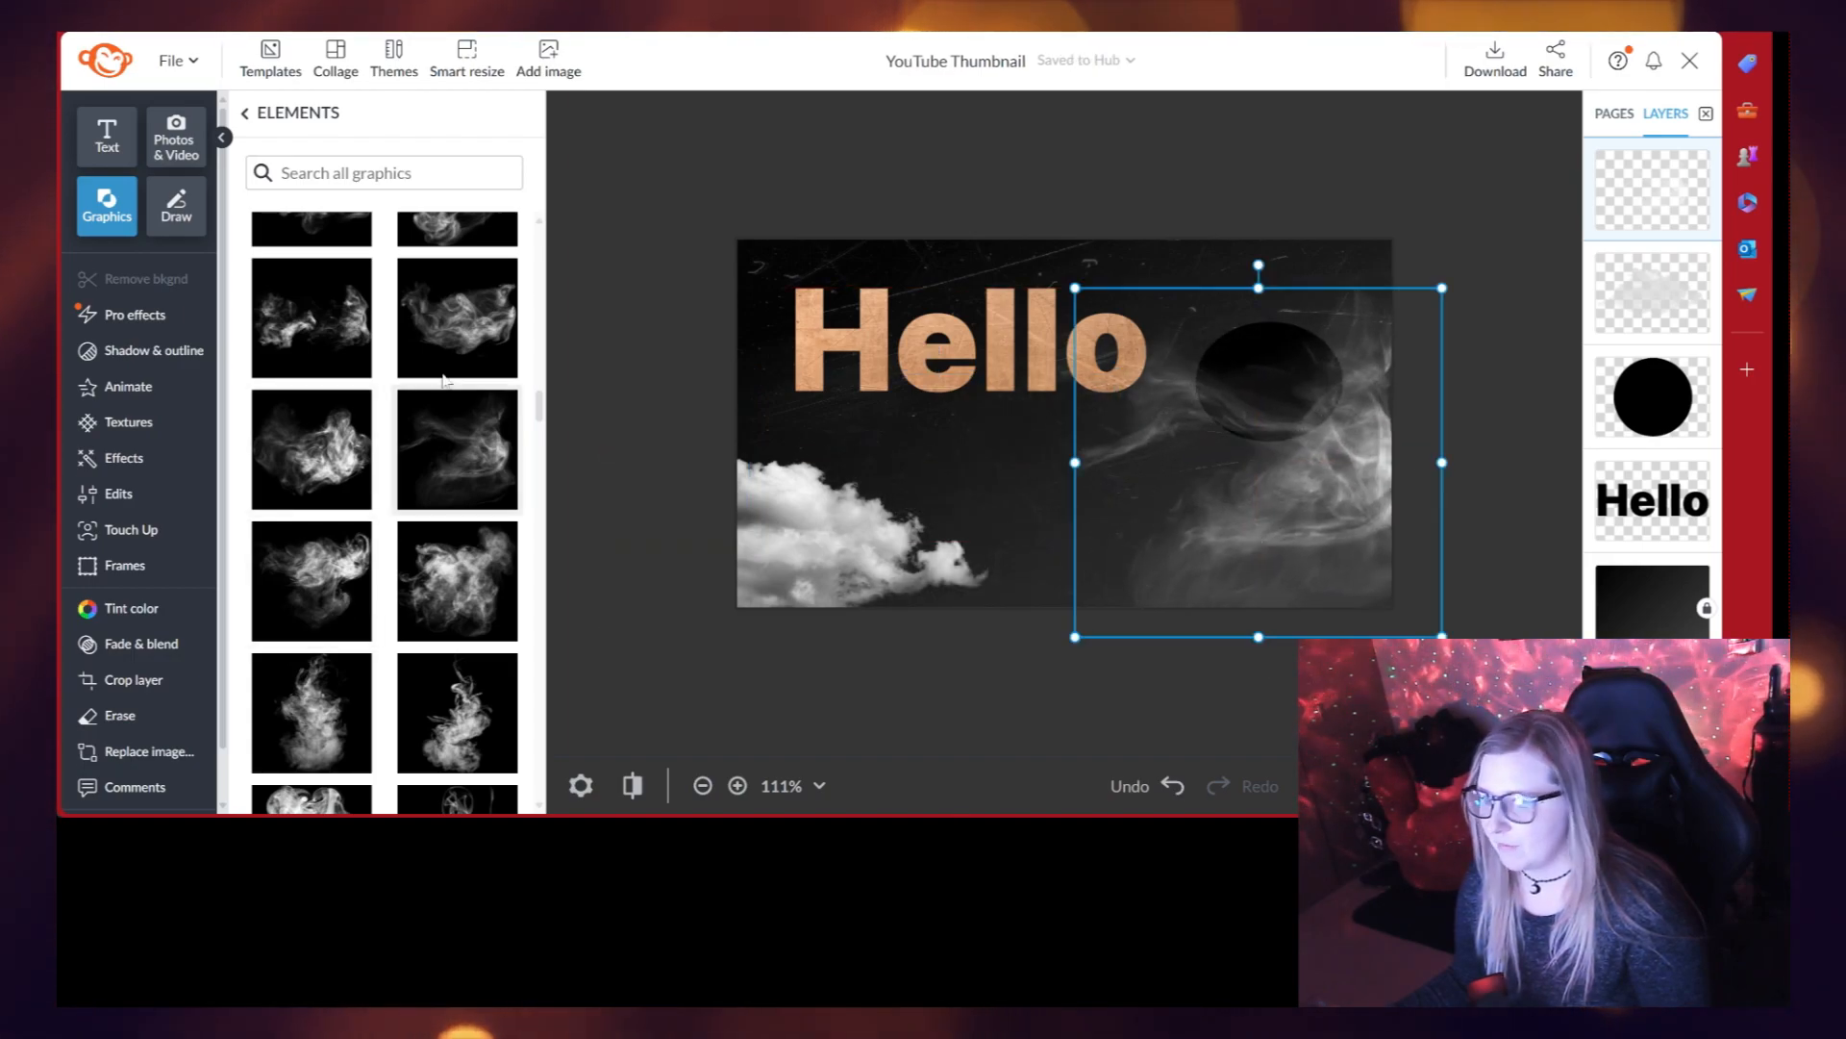
# Step: Bring the black circle's layer to the front, above the smoke and cloud layers
pyautogui.click(610, 281)
pyautogui.click(728, 154)
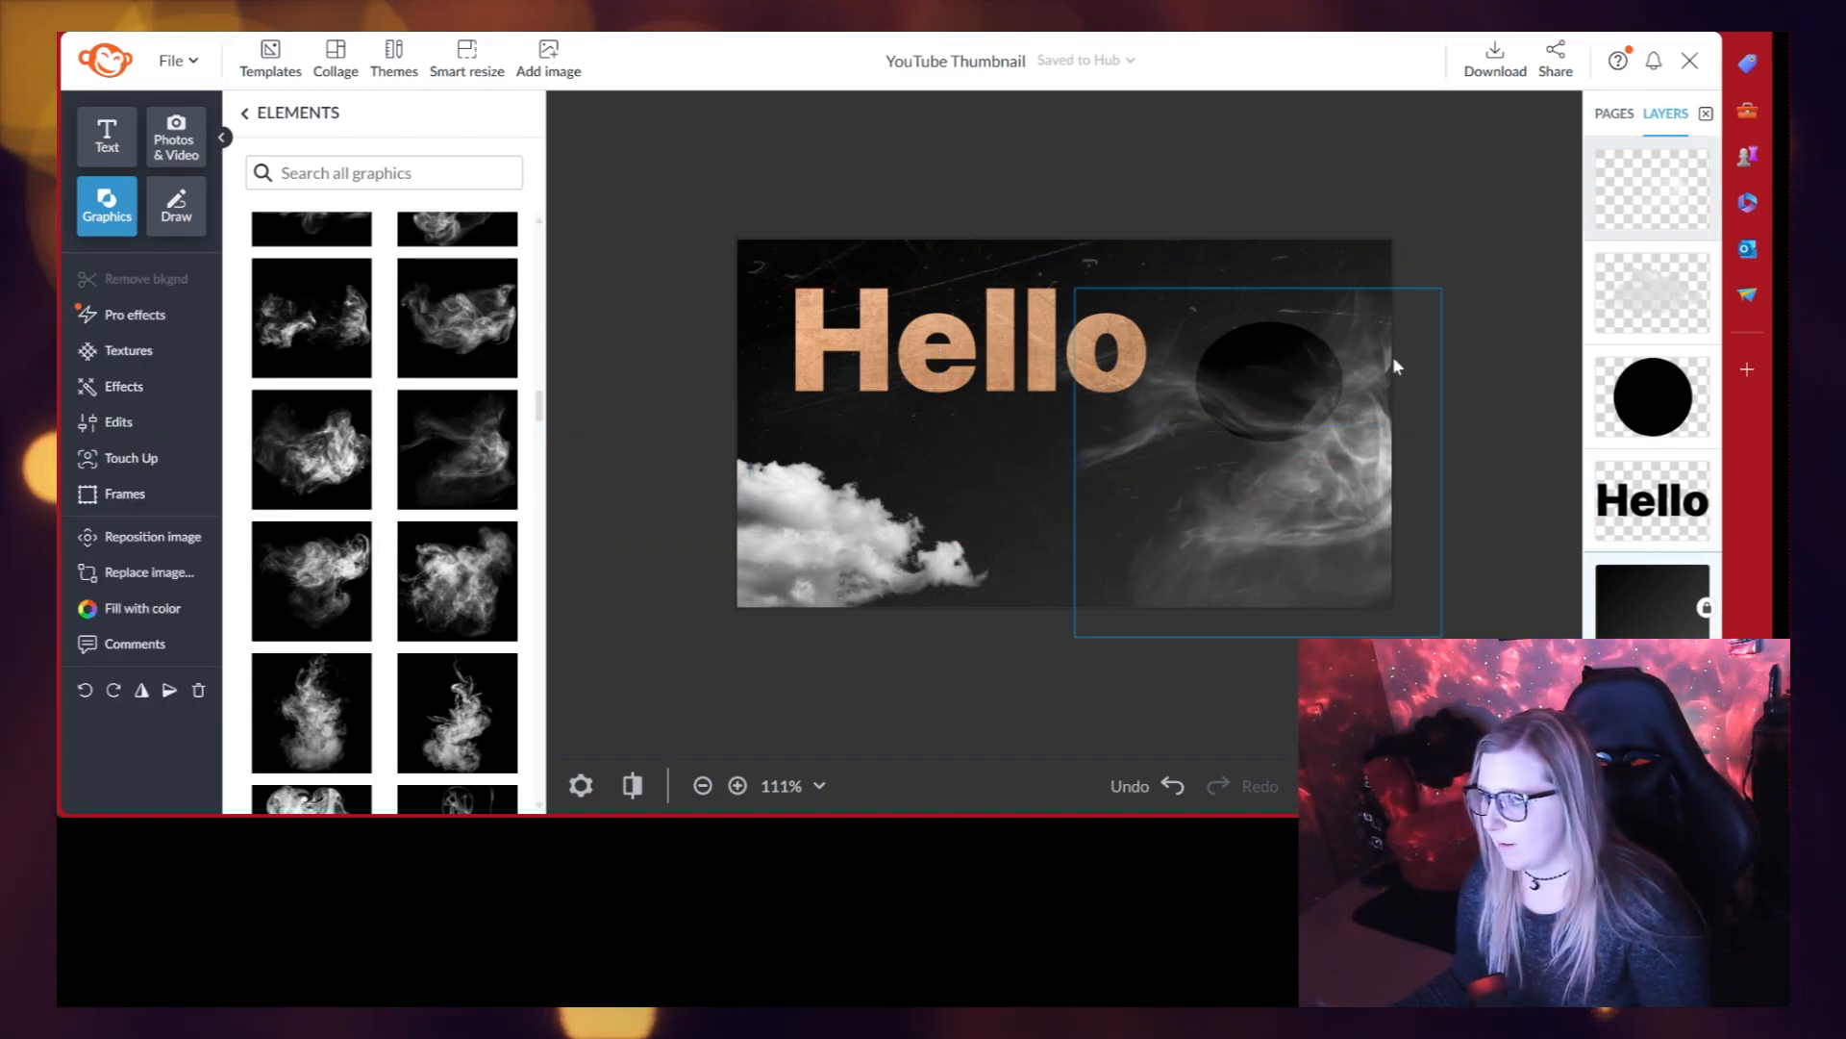
pyautogui.moveTo(1654, 391); pyautogui.dragTo(1652, 189)
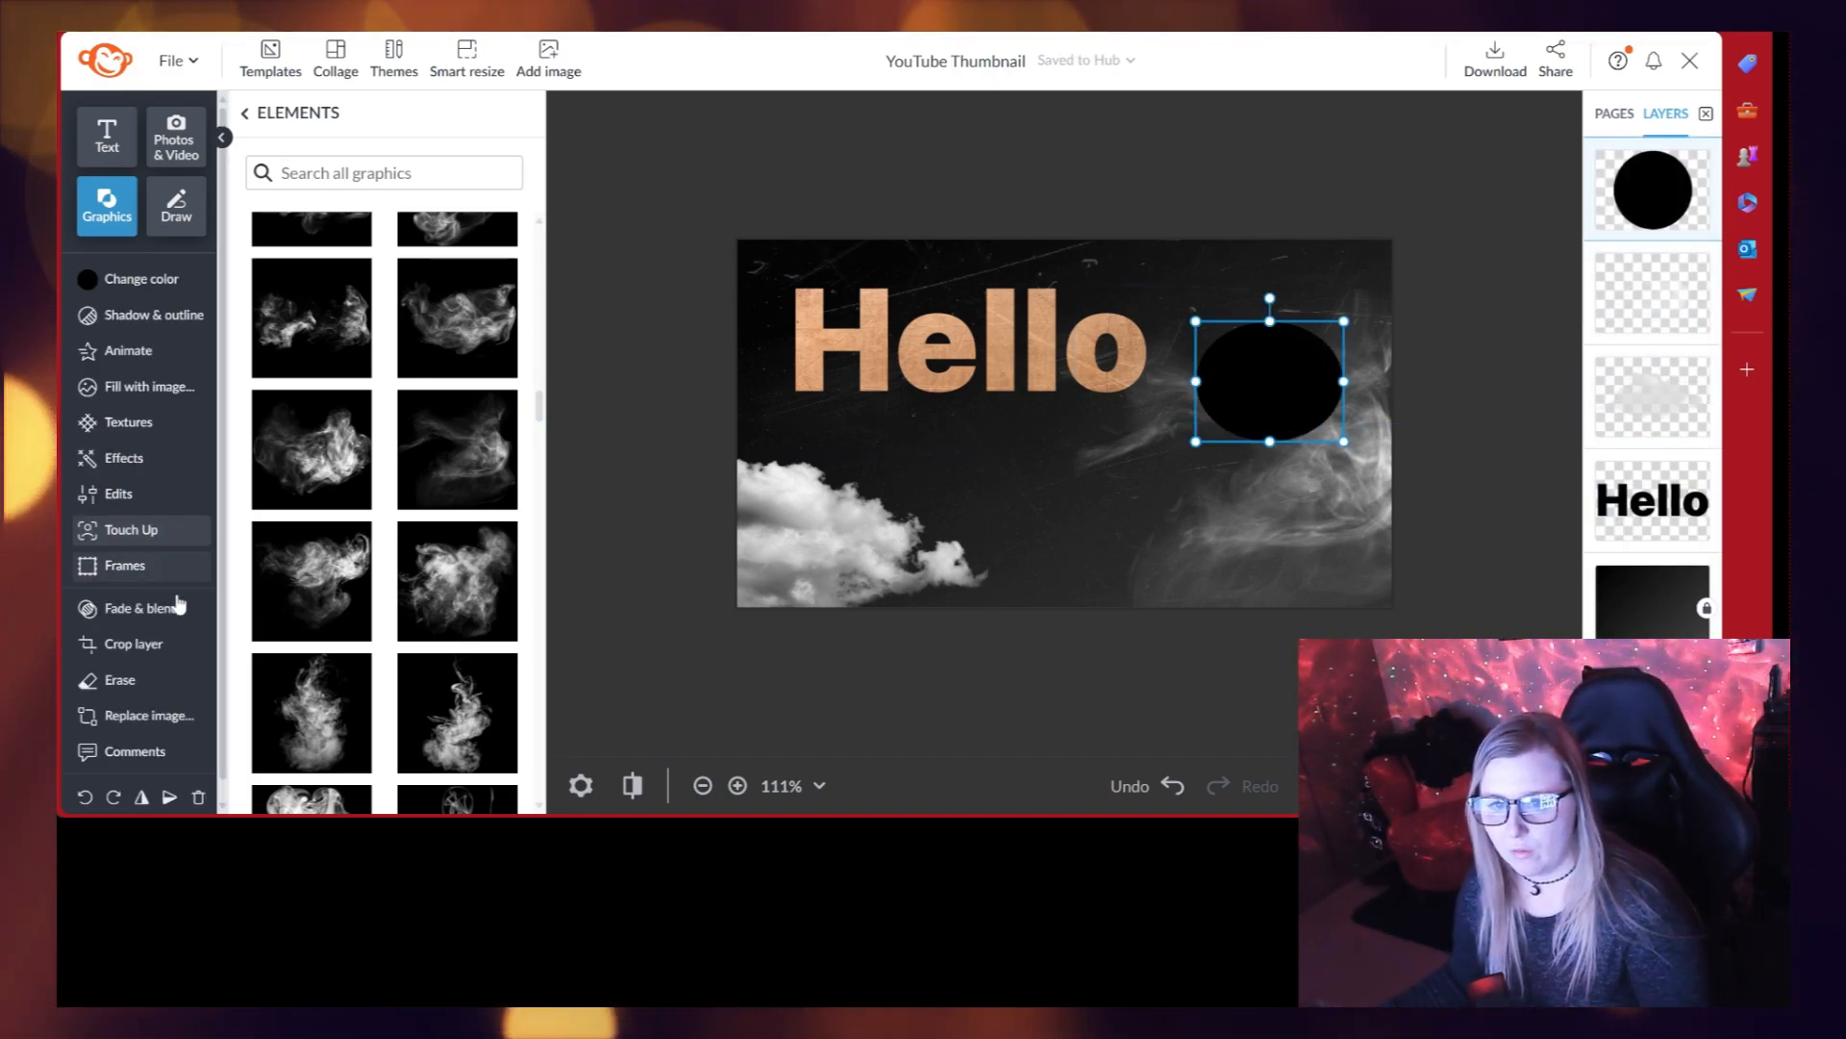
# Step: Try the Color Amp and Sequoia effects on the black circle
pyautogui.click(129, 460)
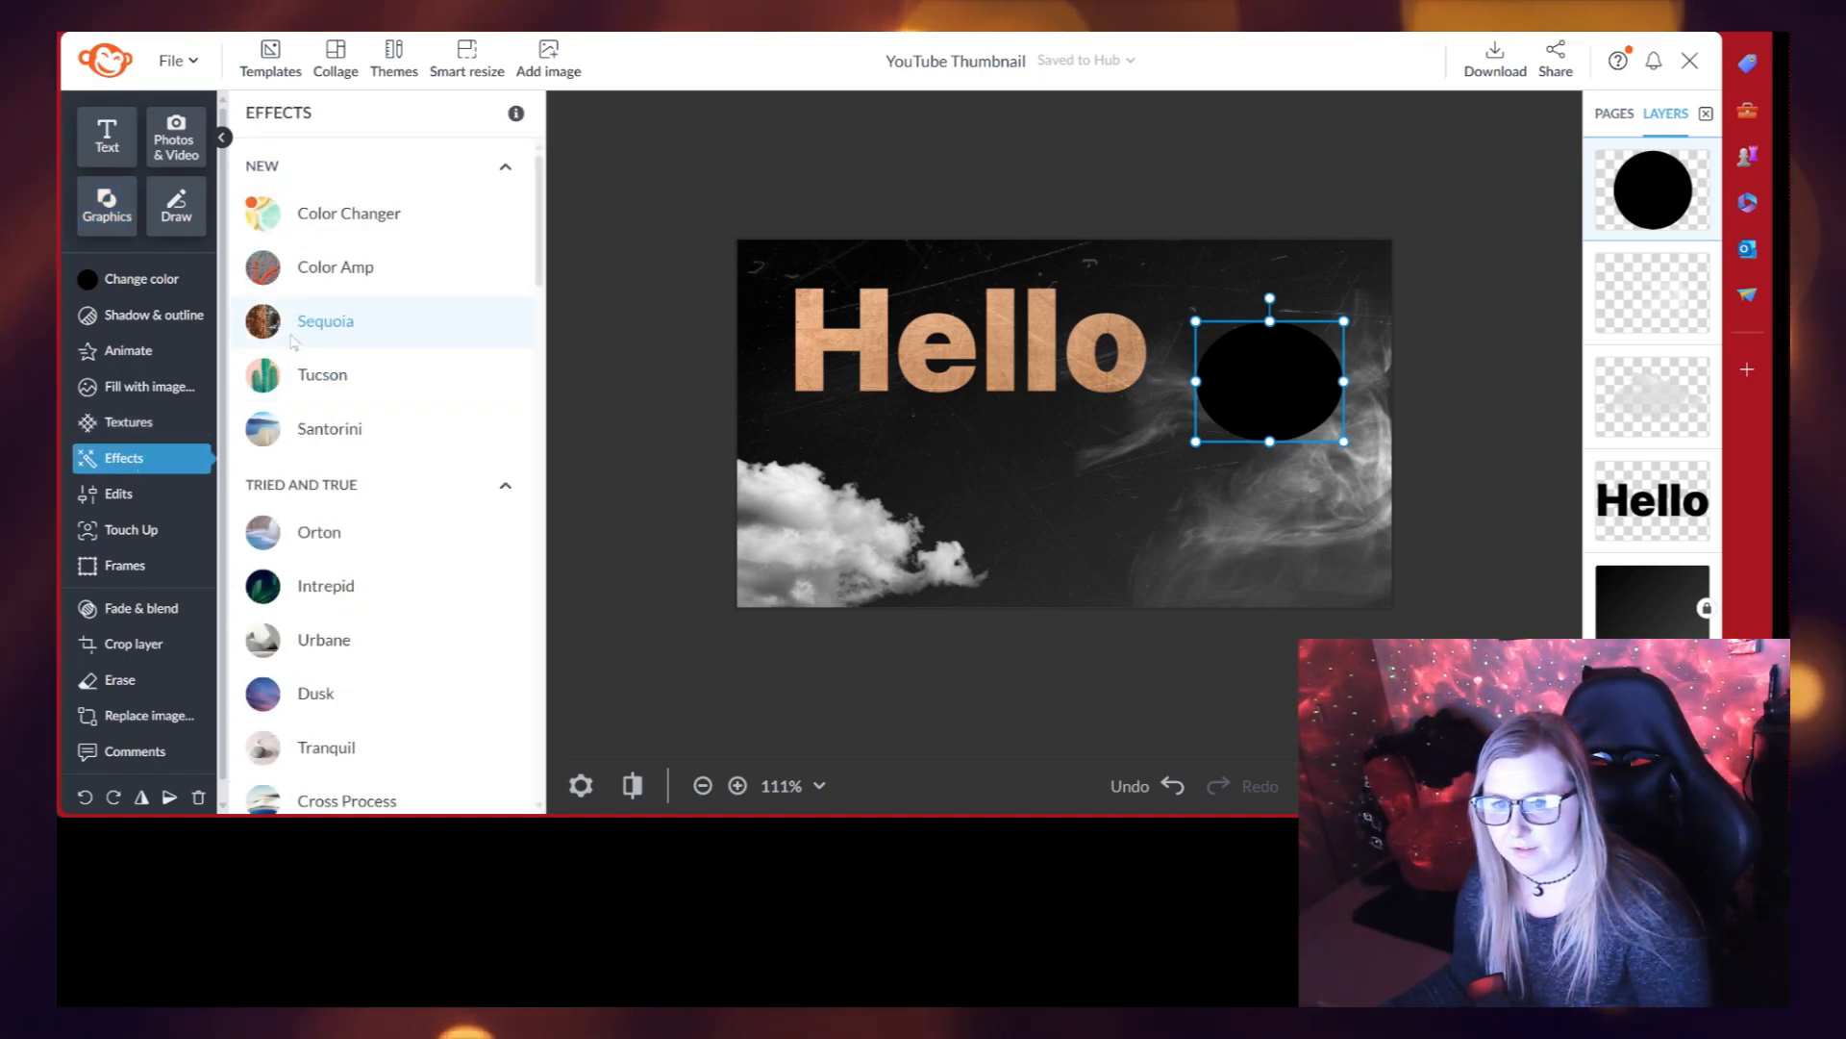
pyautogui.click(294, 337)
pyautogui.click(340, 279)
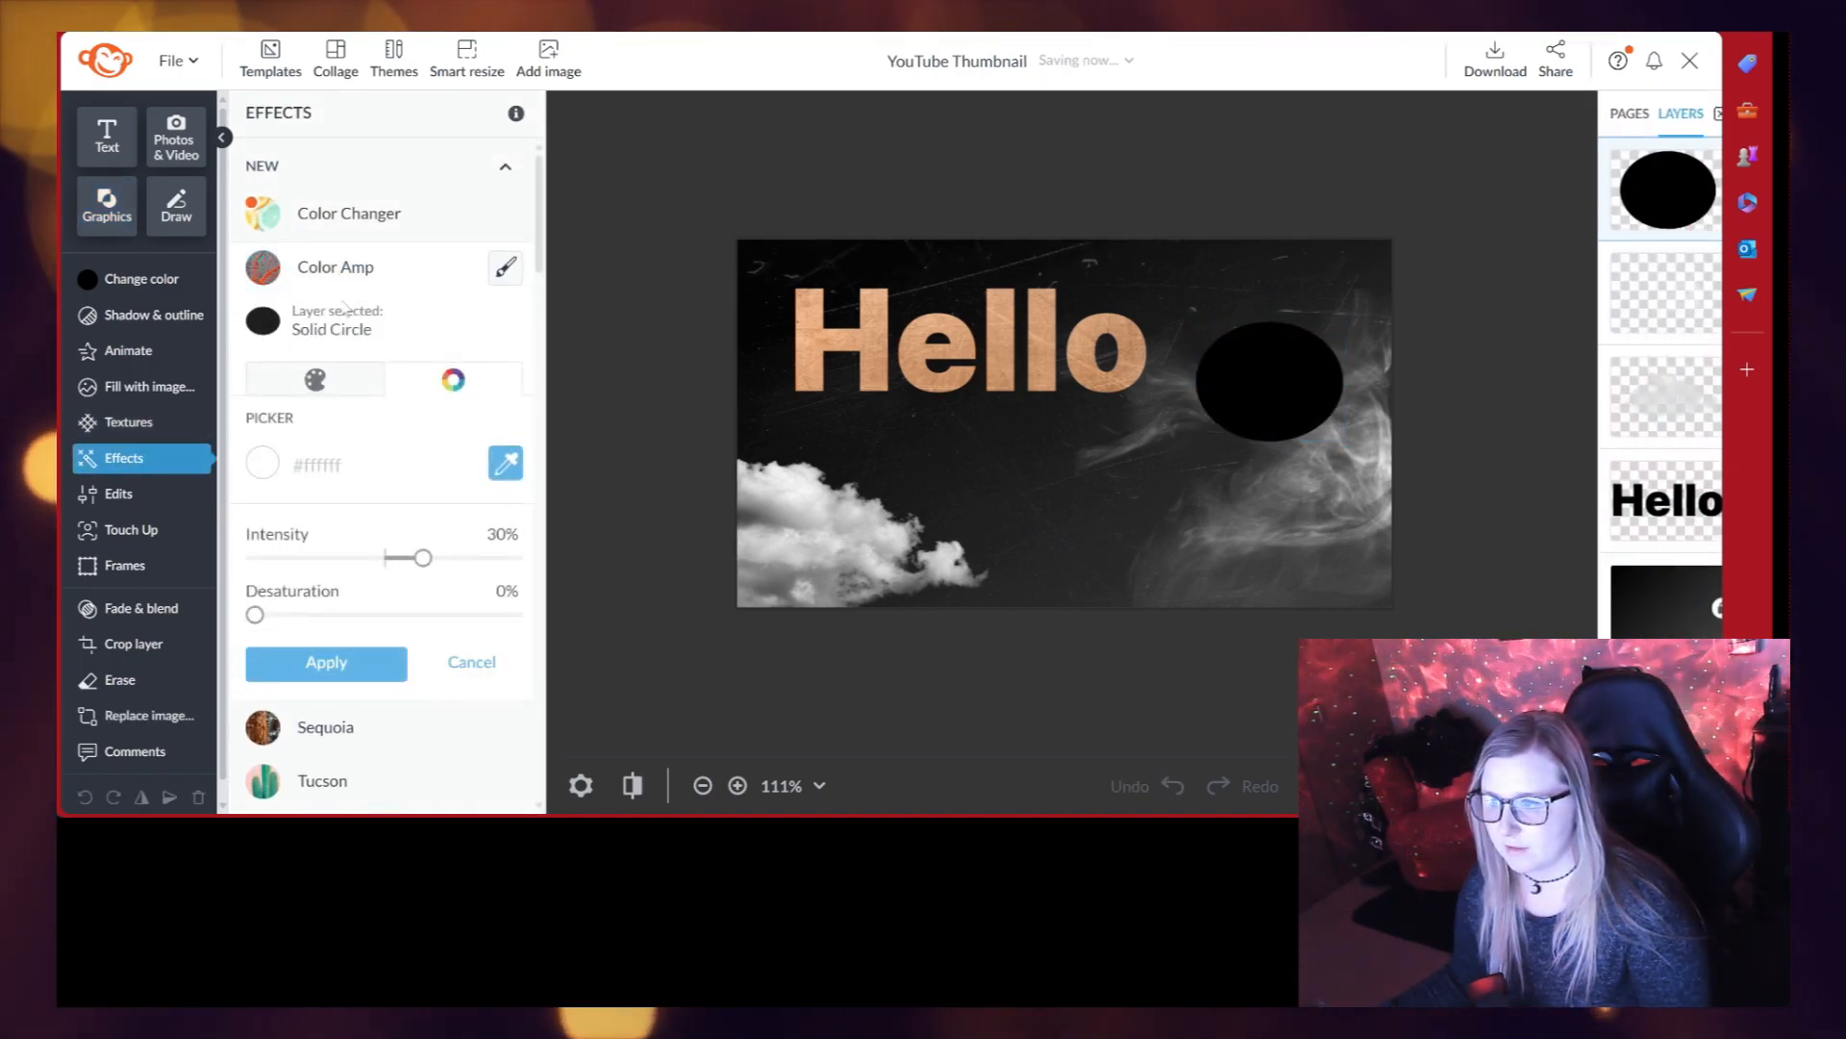
pyautogui.scroll(-2, 365, 635)
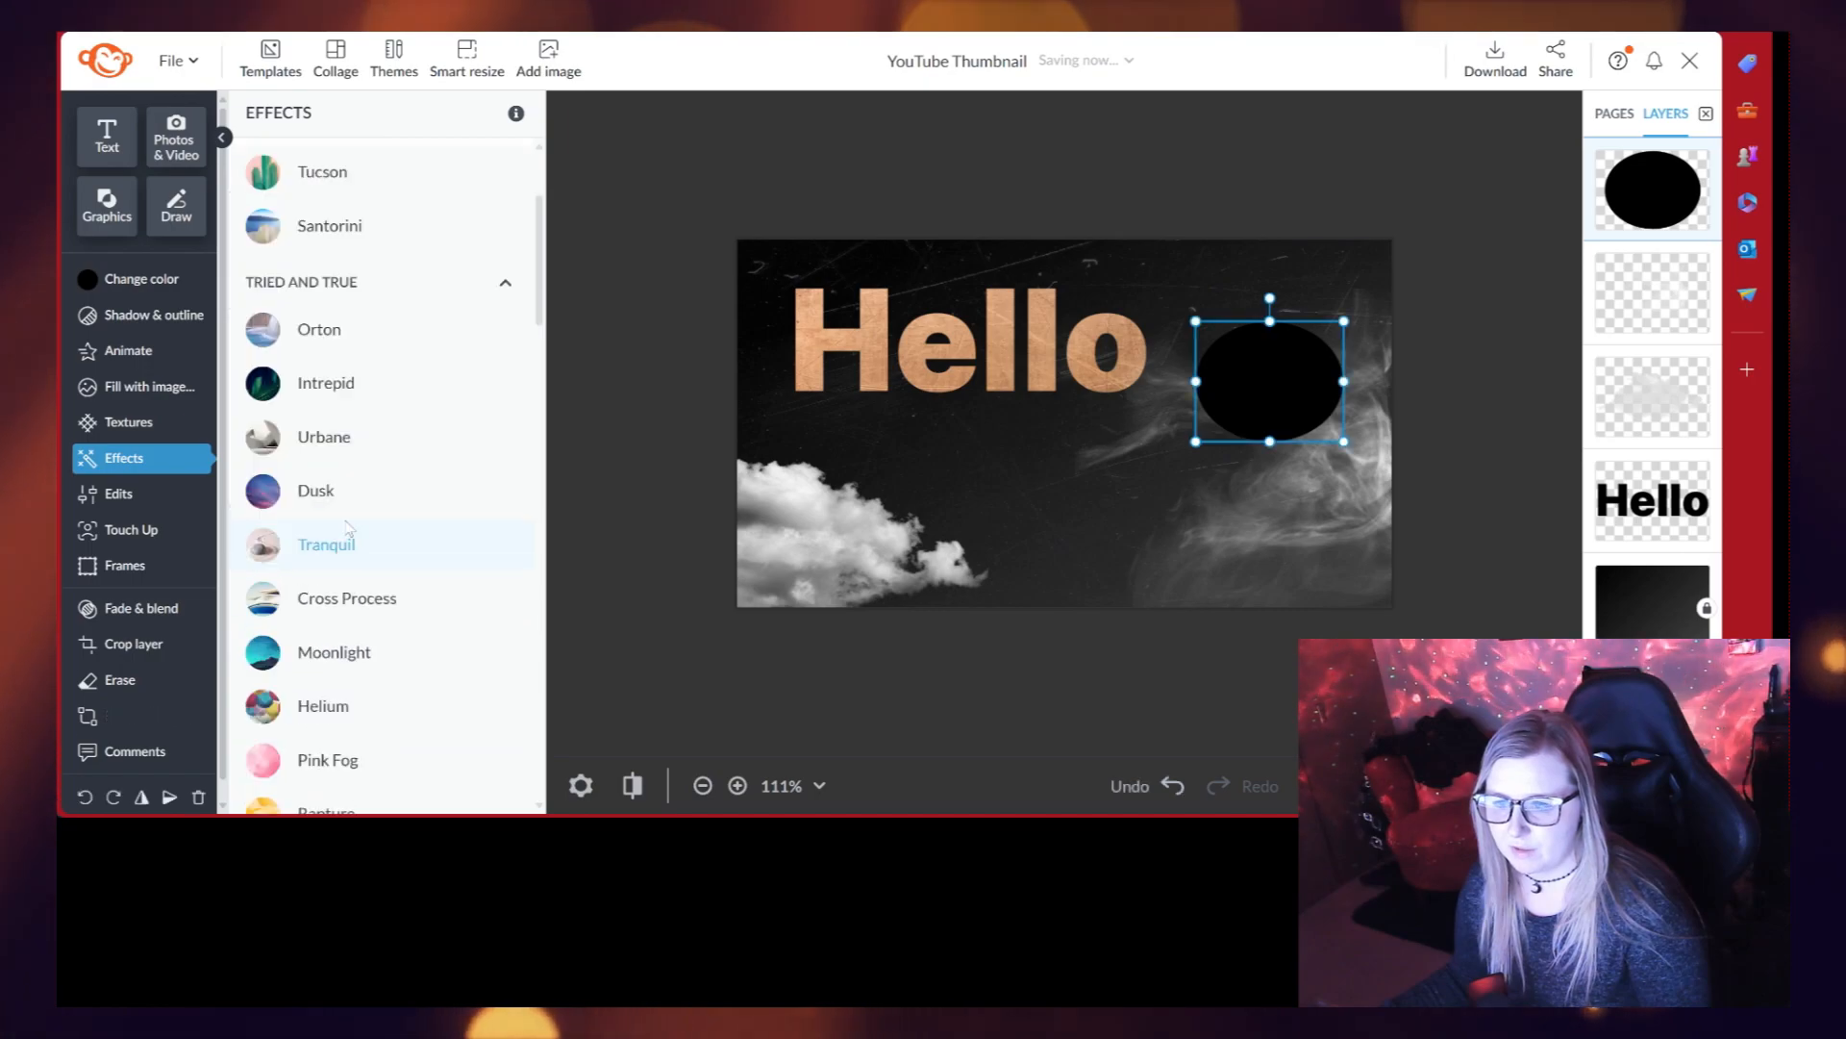
pyautogui.click(327, 528)
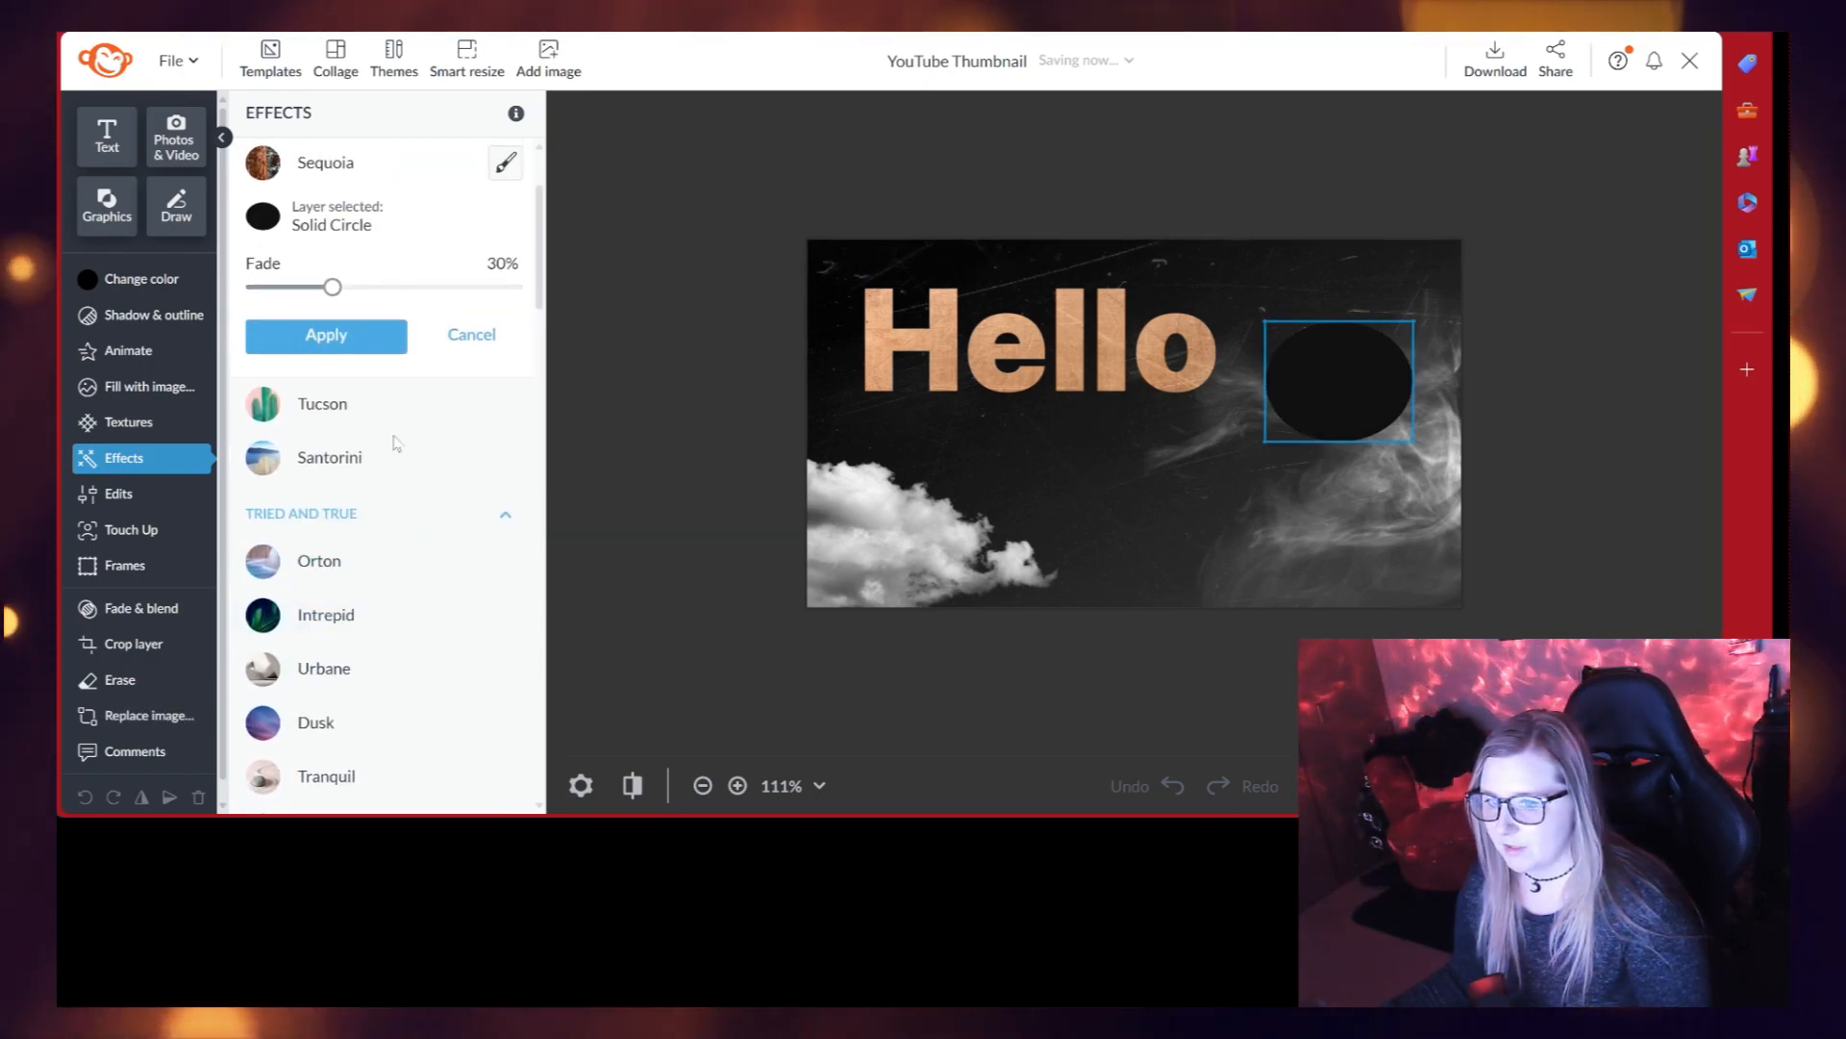
pyautogui.click(389, 336)
# Step: Try the Color Amp, Tucson and Dusk effects on the "Hello" text, with the Tucson fade at 95%
pyautogui.click(900, 344)
pyautogui.click(135, 314)
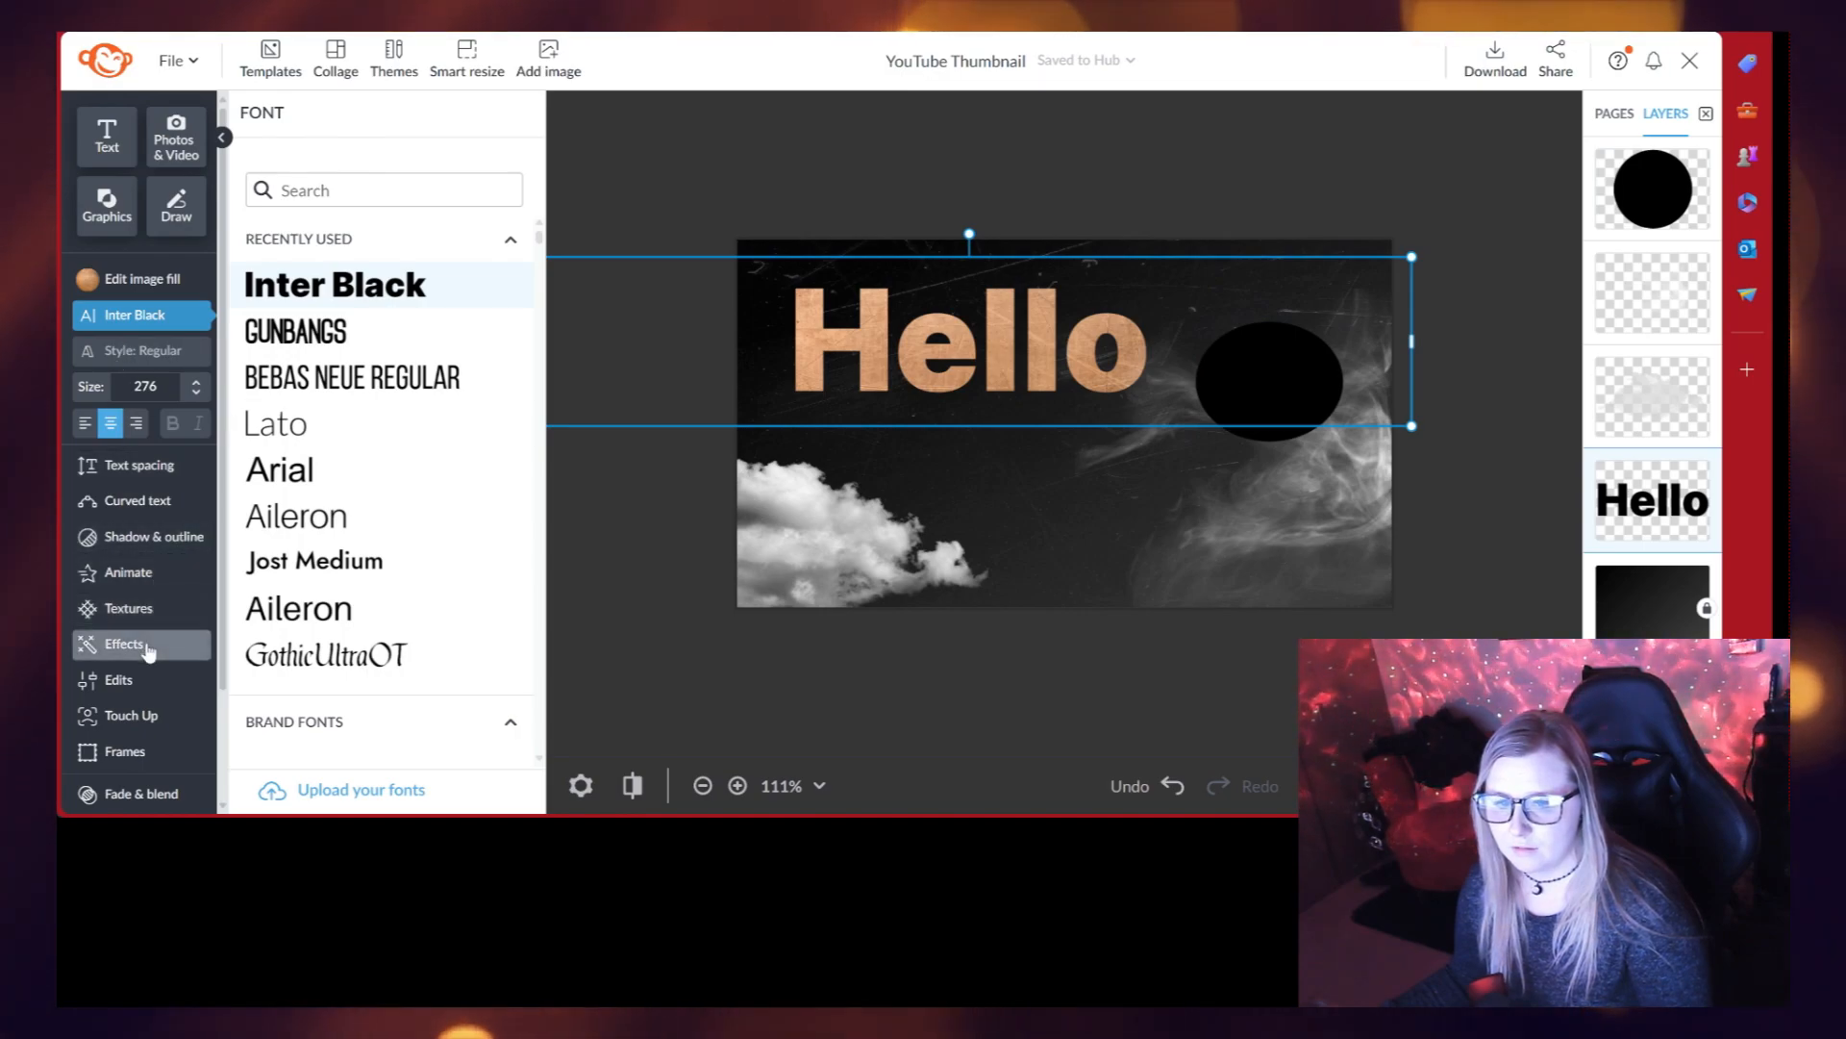
pyautogui.click(144, 644)
pyautogui.click(377, 272)
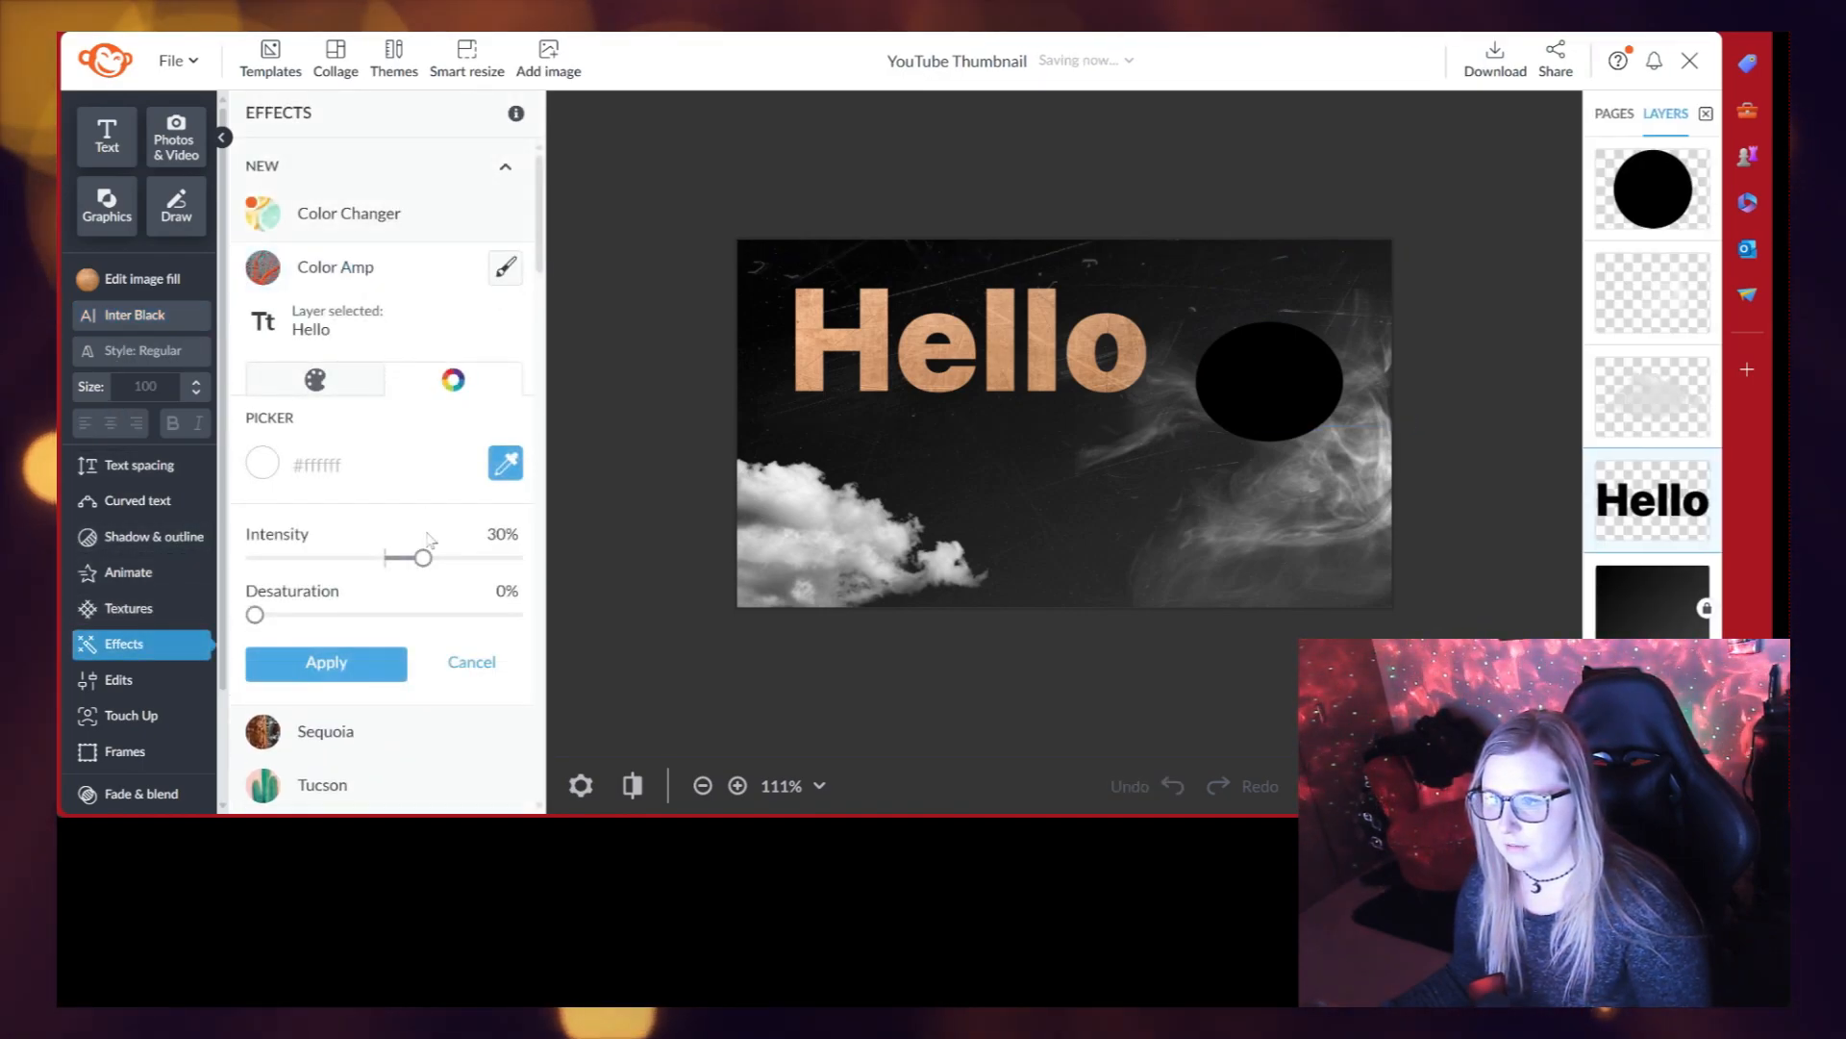
pyautogui.scroll(-2, 394, 558)
pyautogui.click(362, 585)
pyautogui.scroll(-2, 355, 481)
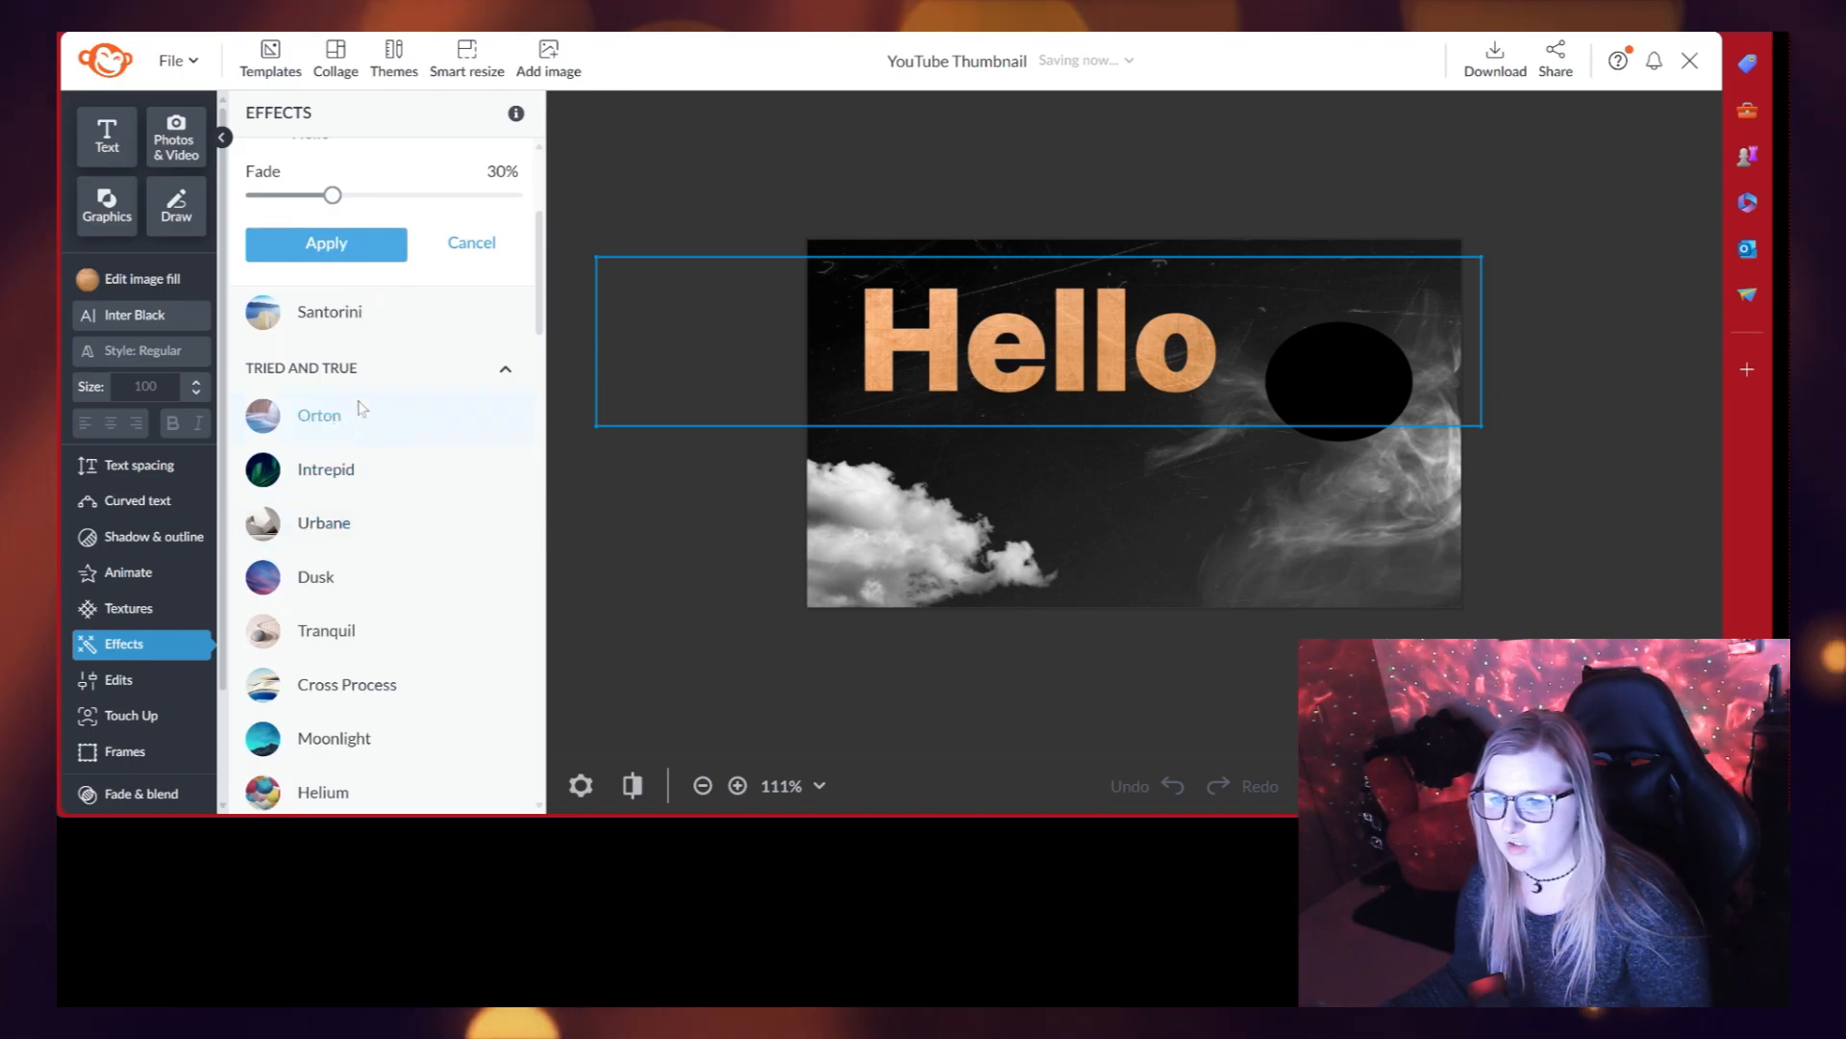
pyautogui.moveTo(471, 197)
pyautogui.mouseDown()
pyautogui.moveTo(252, 195)
pyautogui.moveTo(503, 195)
pyautogui.mouseUp()
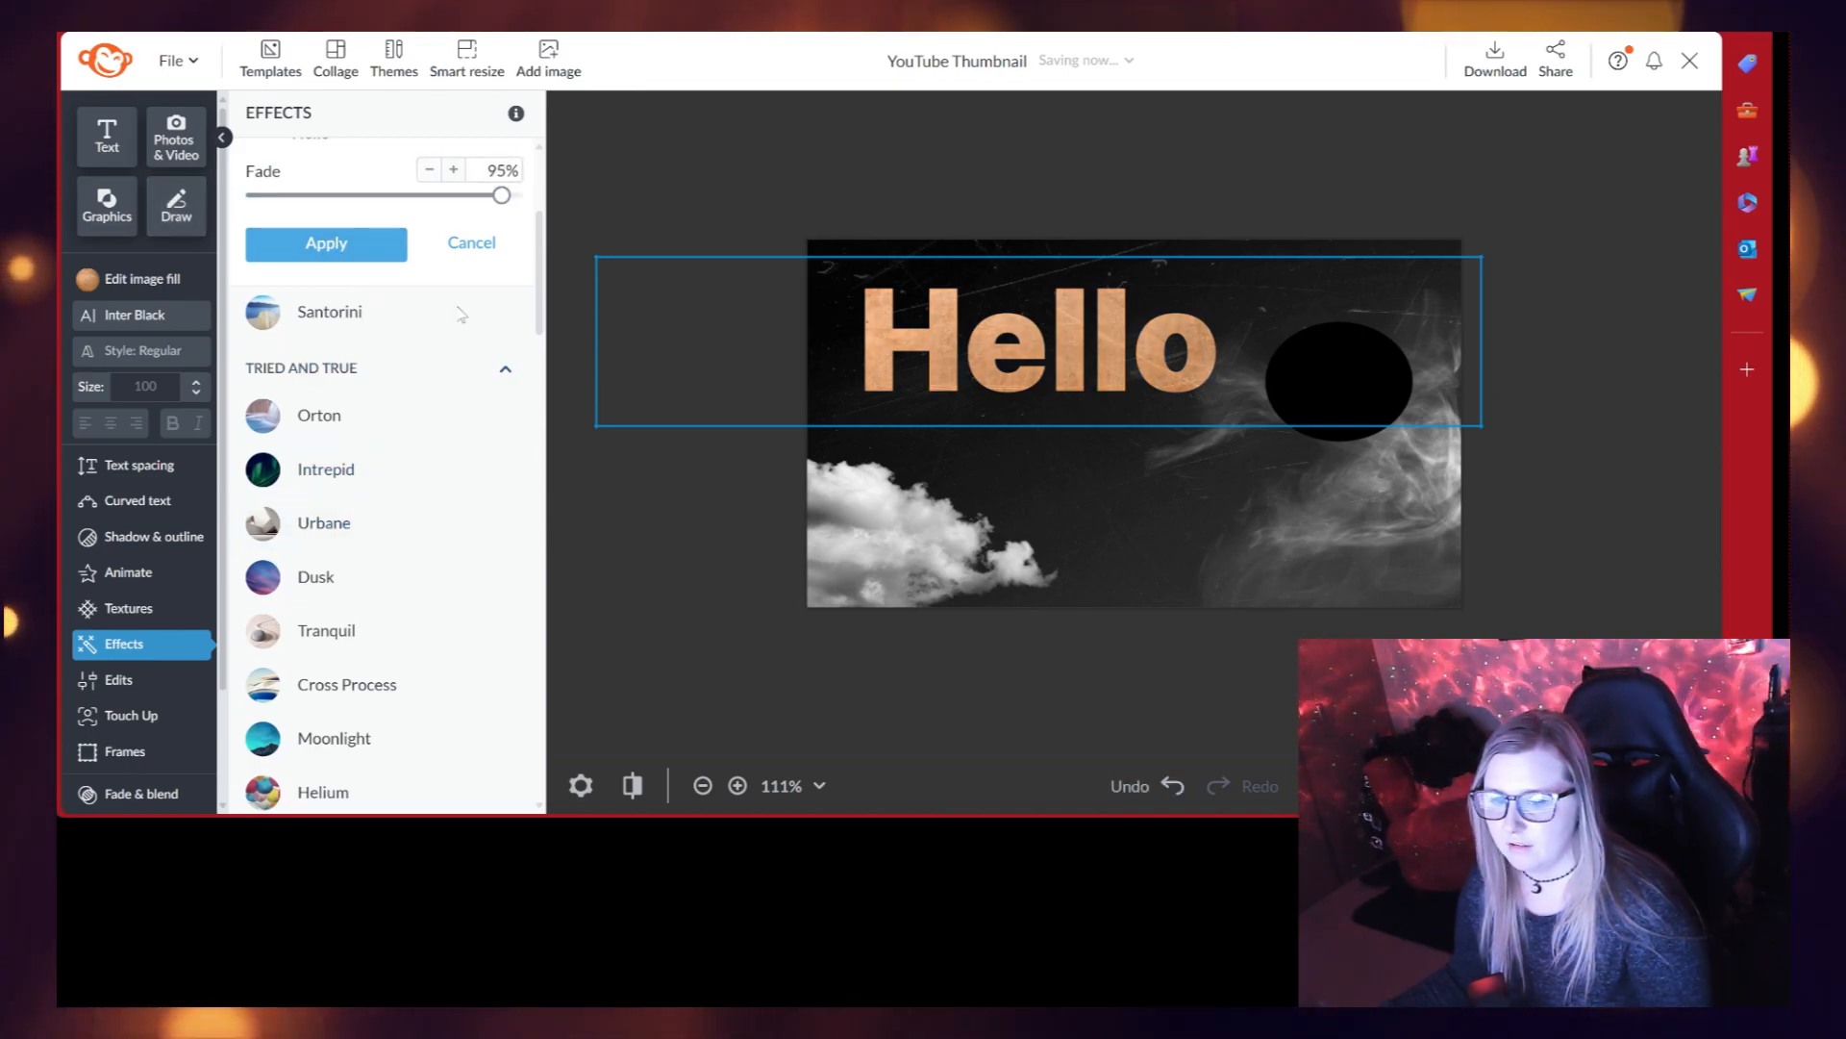
pyautogui.click(331, 621)
pyautogui.click(407, 431)
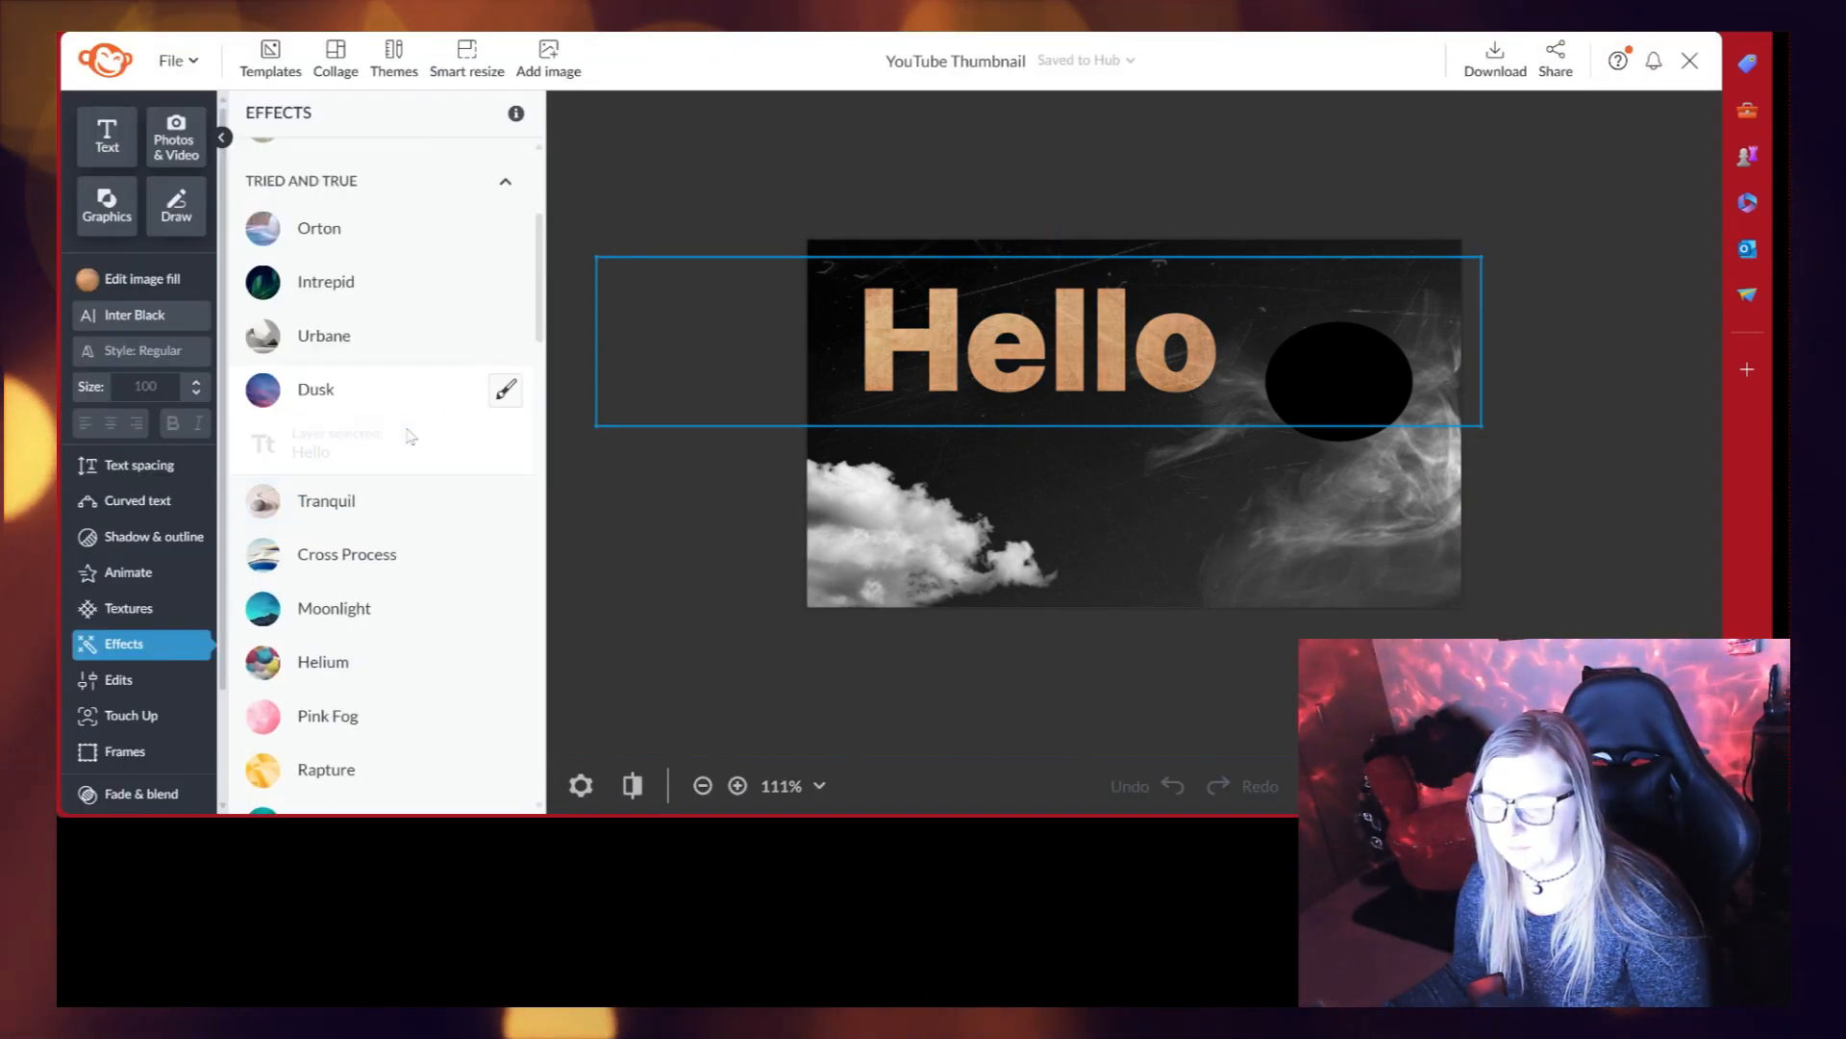
# Step: Add the mountain lake stock photo, shrink it and place it in the upper-right corner of the canvas
pyautogui.click(176, 138)
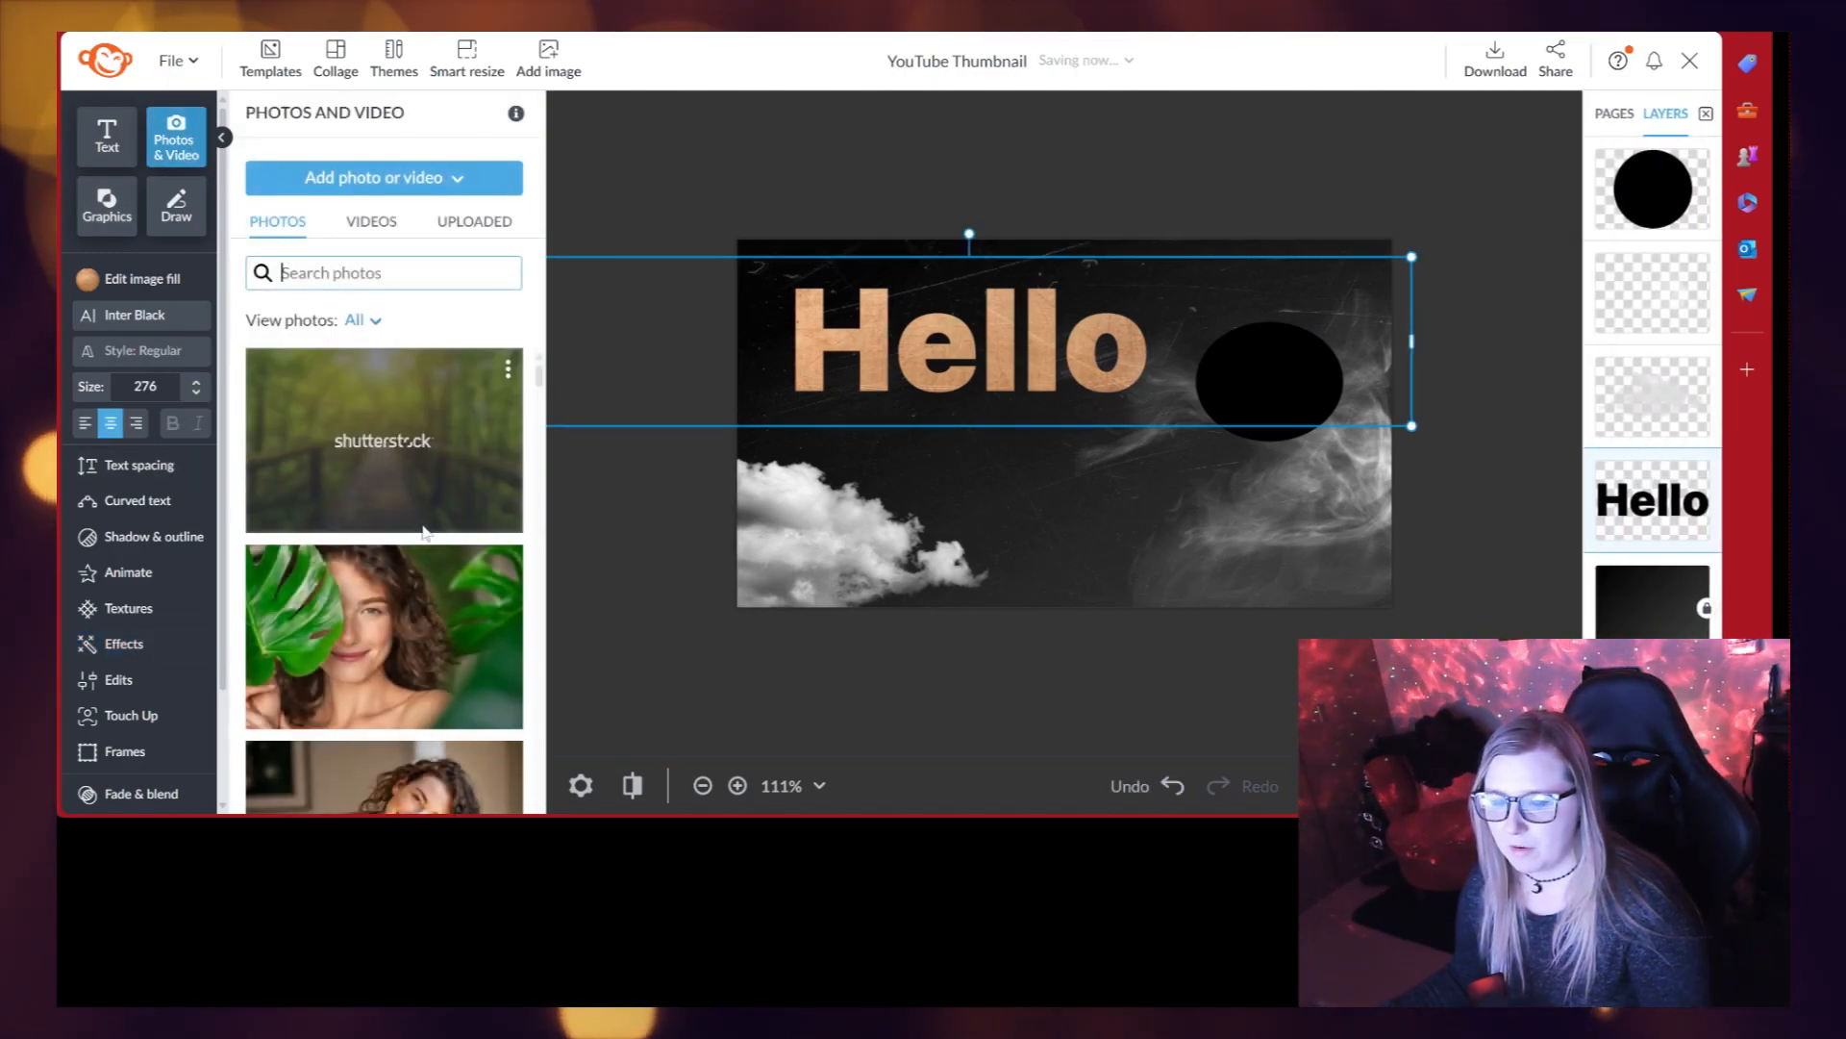
pyautogui.scroll(-1, 441, 644)
pyautogui.scroll(-3, 437, 632)
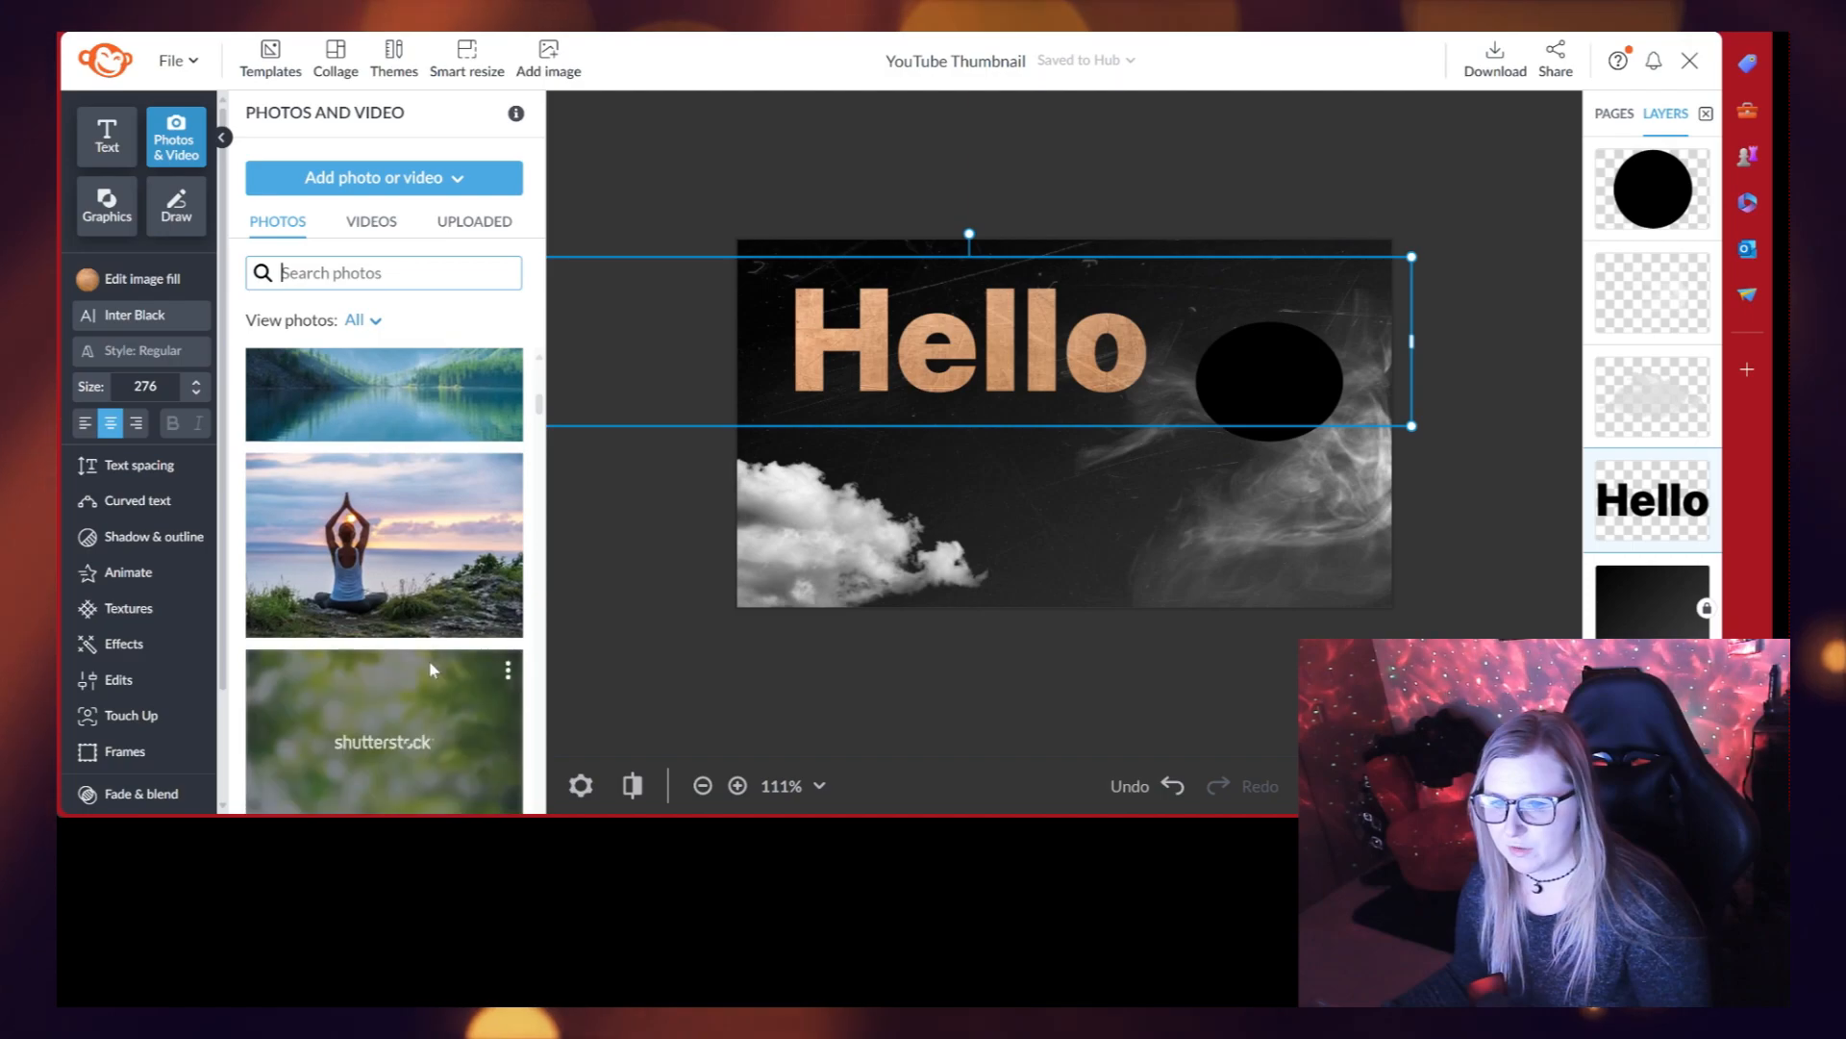
pyautogui.click(422, 536)
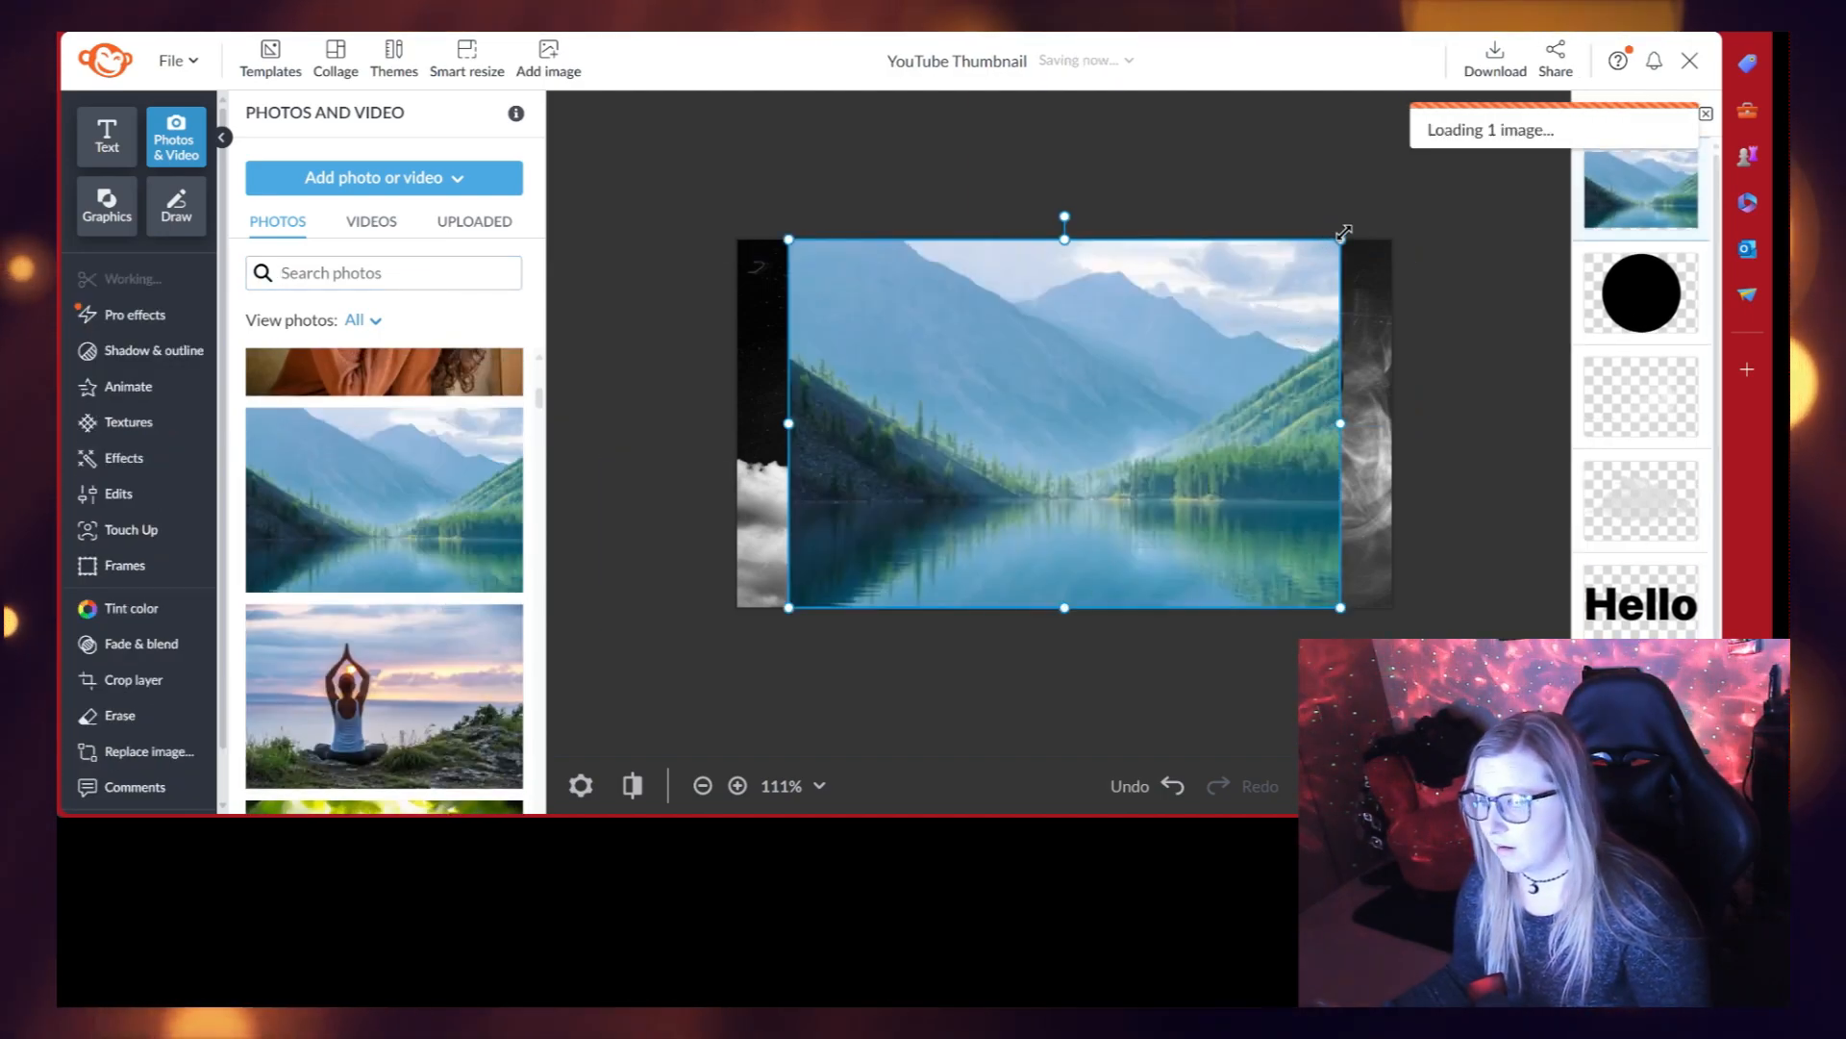
pyautogui.moveTo(1343, 232); pyautogui.dragTo(1050, 433)
pyautogui.moveTo(861, 515); pyautogui.dragTo(1203, 326)
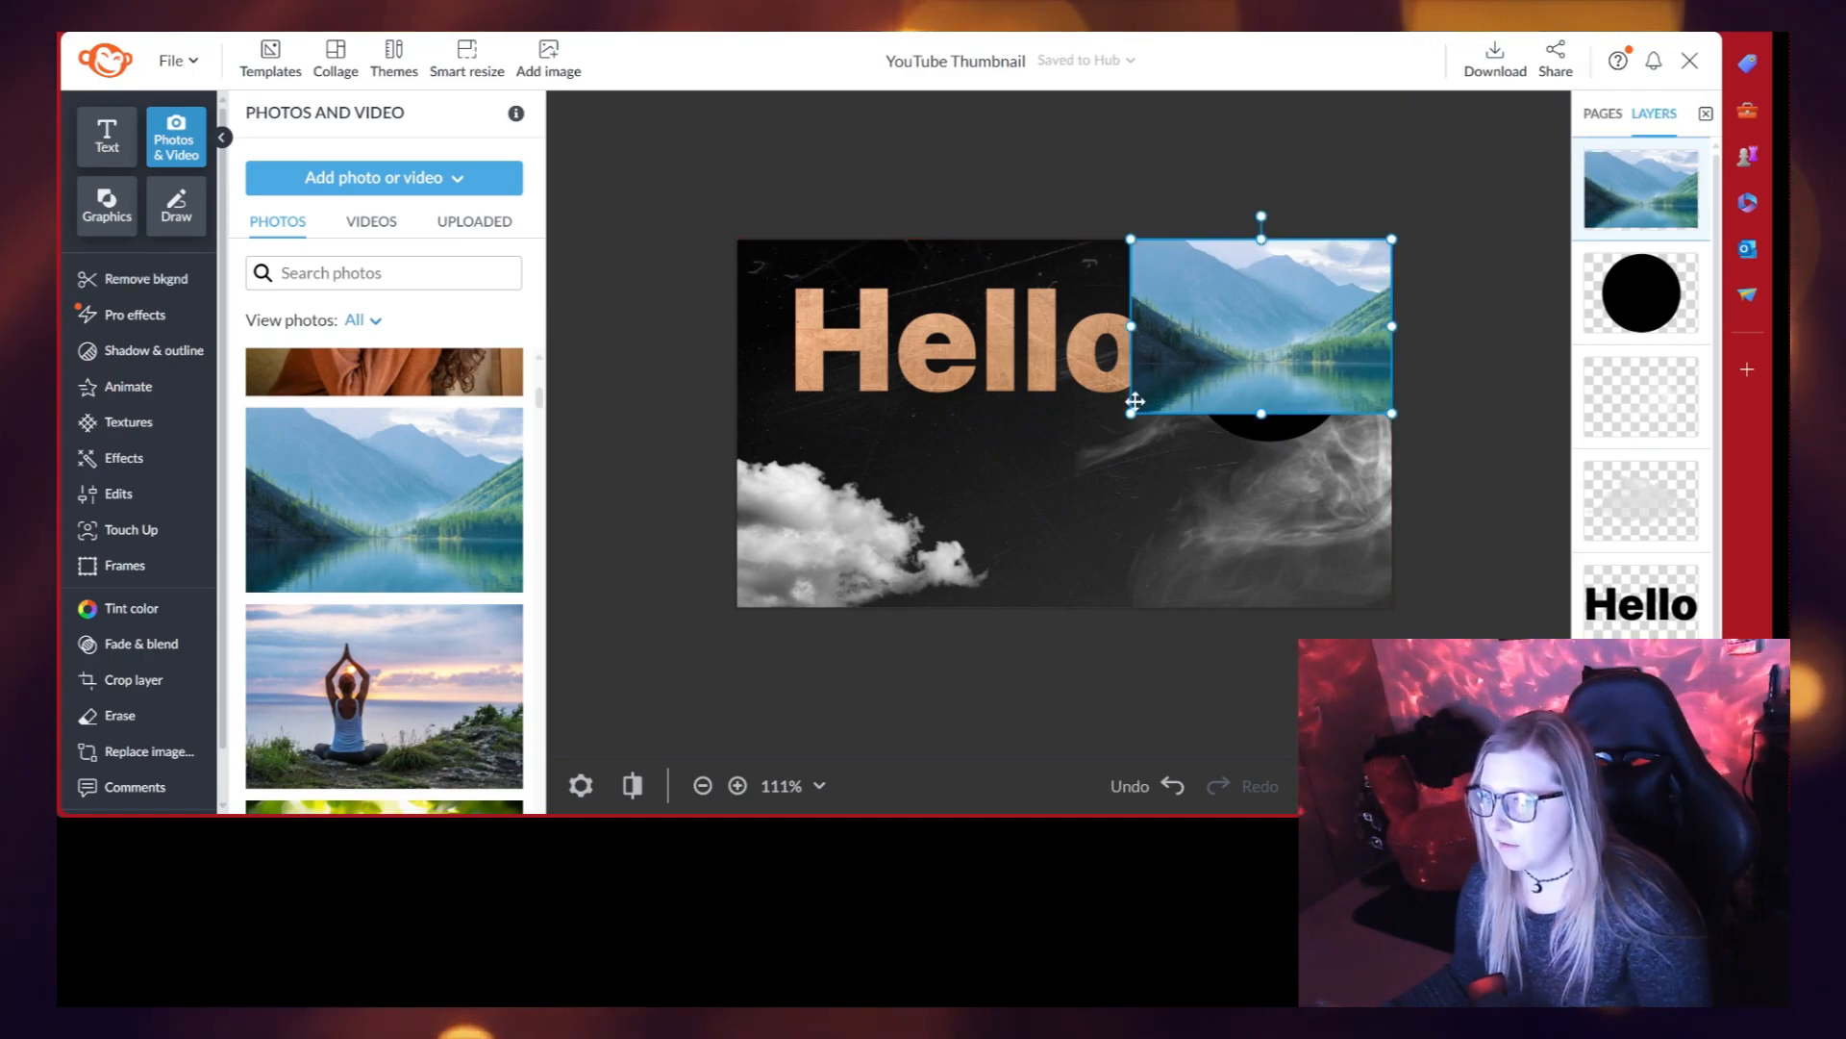
# Step: Enlarge the mountain lake photo to about two thirds of the canvas width, align it with the right edge, and shift the cloud slightly right
pyautogui.moveTo(1129, 413); pyautogui.dragTo(1057, 462)
pyautogui.click(971, 510)
pyautogui.moveTo(824, 528); pyautogui.dragTo(876, 507)
pyautogui.moveTo(1152, 396); pyautogui.dragTo(1299, 373)
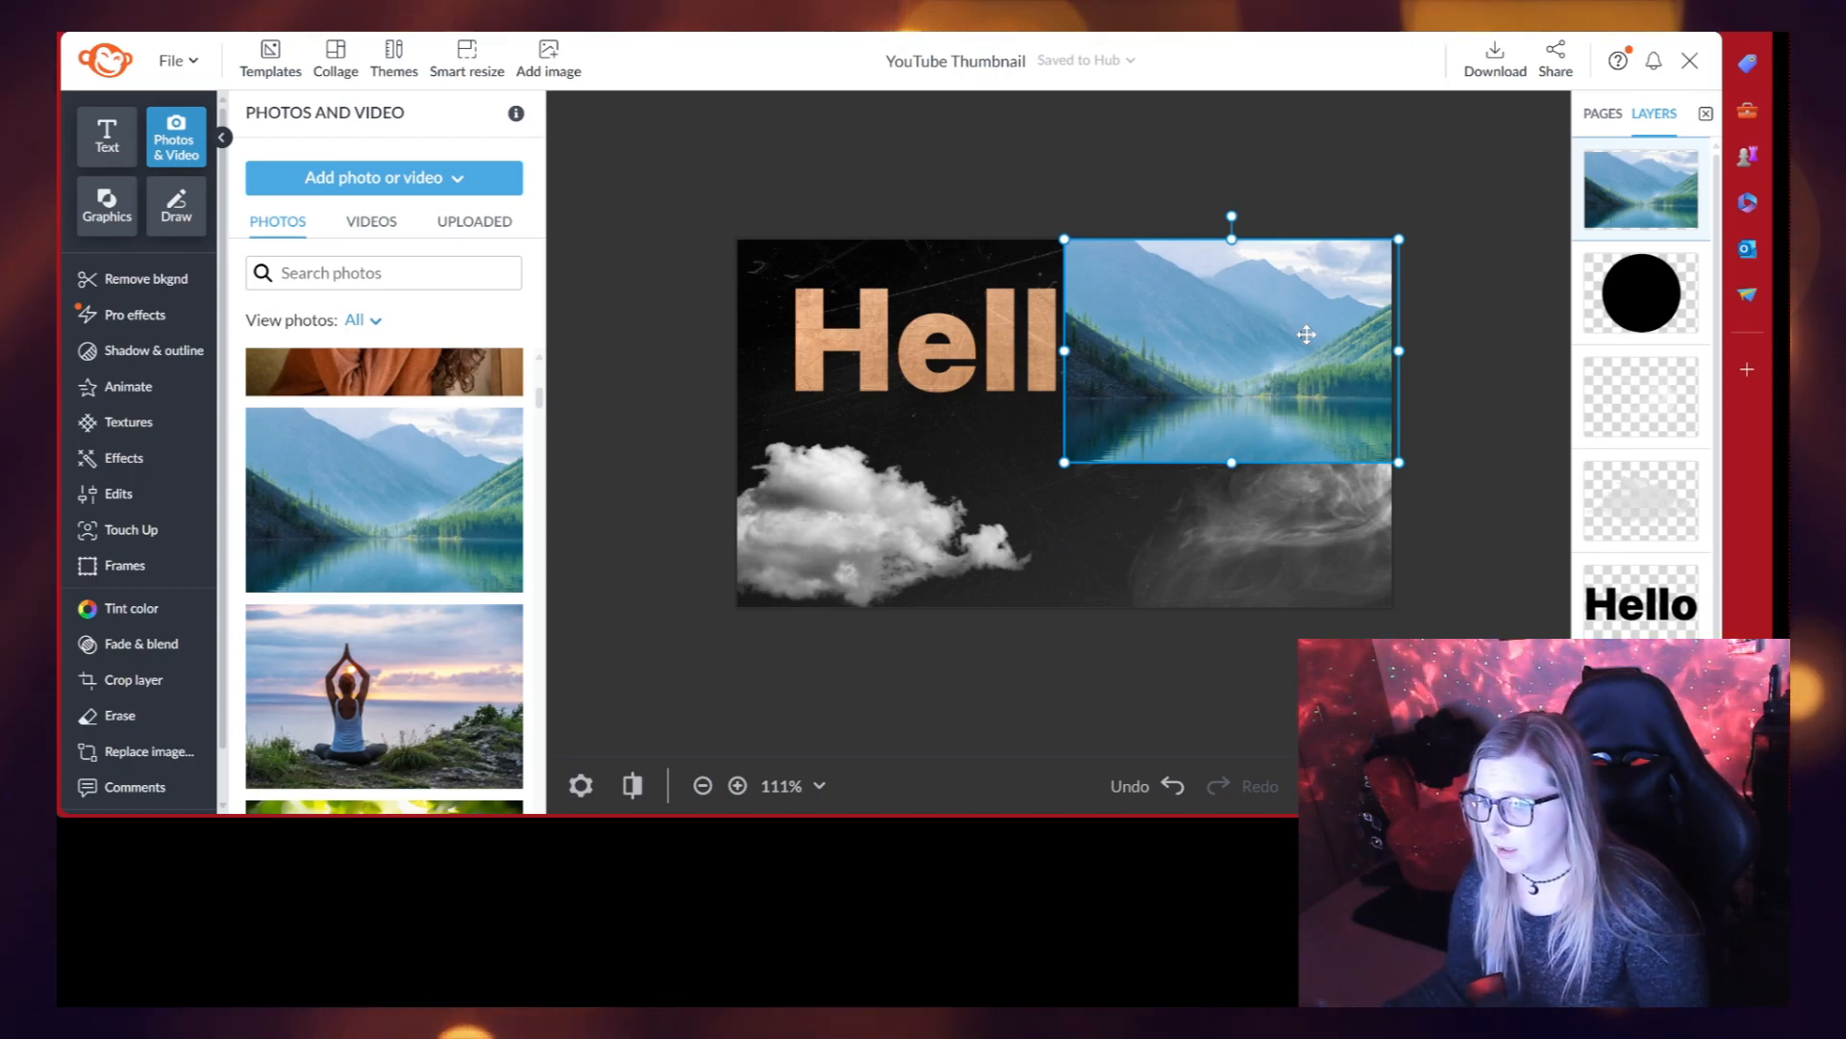
pyautogui.moveTo(1066, 462); pyautogui.dragTo(941, 544)
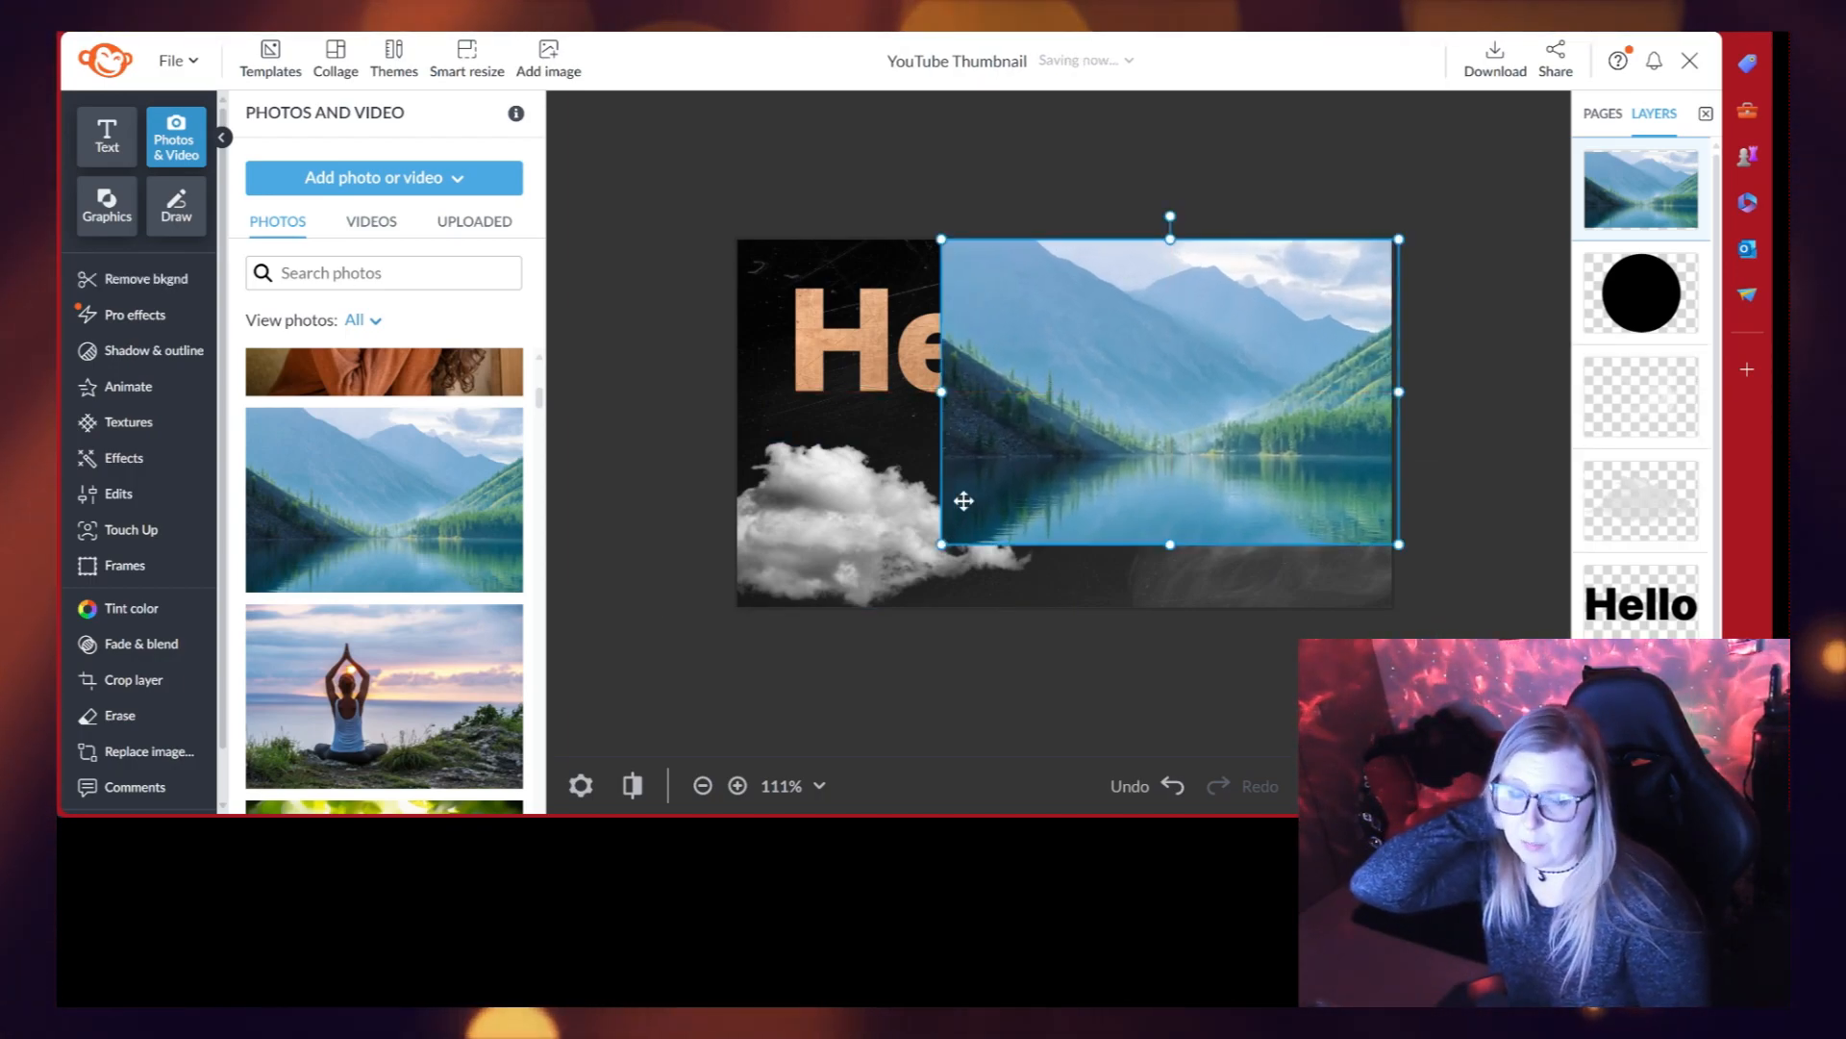
pyautogui.moveTo(1072, 425)
pyautogui.mouseDown()
pyautogui.moveTo(1048, 471)
pyautogui.moveTo(1064, 444)
pyautogui.mouseUp()
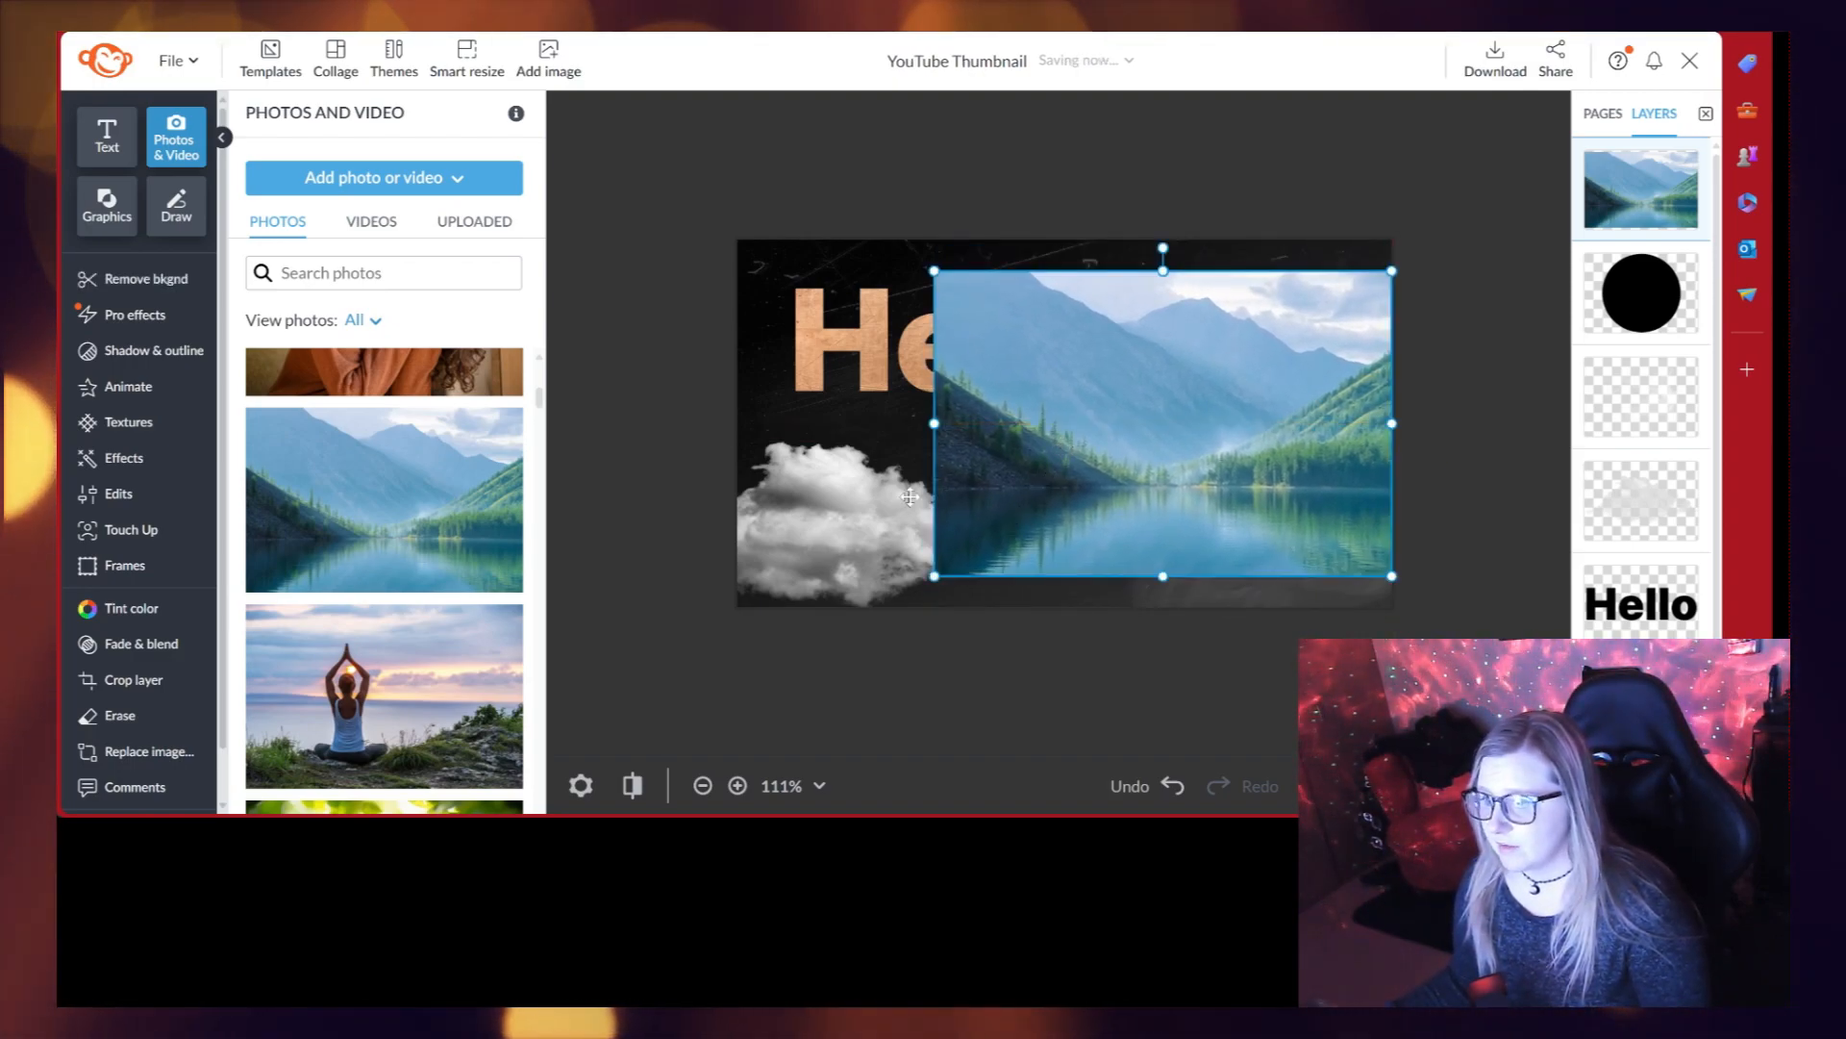
# Step: Bring the "Hello" text in front of the mountain lake photo and arrange them with the text at the canvas's left edge and the photo at its right
pyautogui.moveTo(947, 335); pyautogui.dragTo(1031, 346)
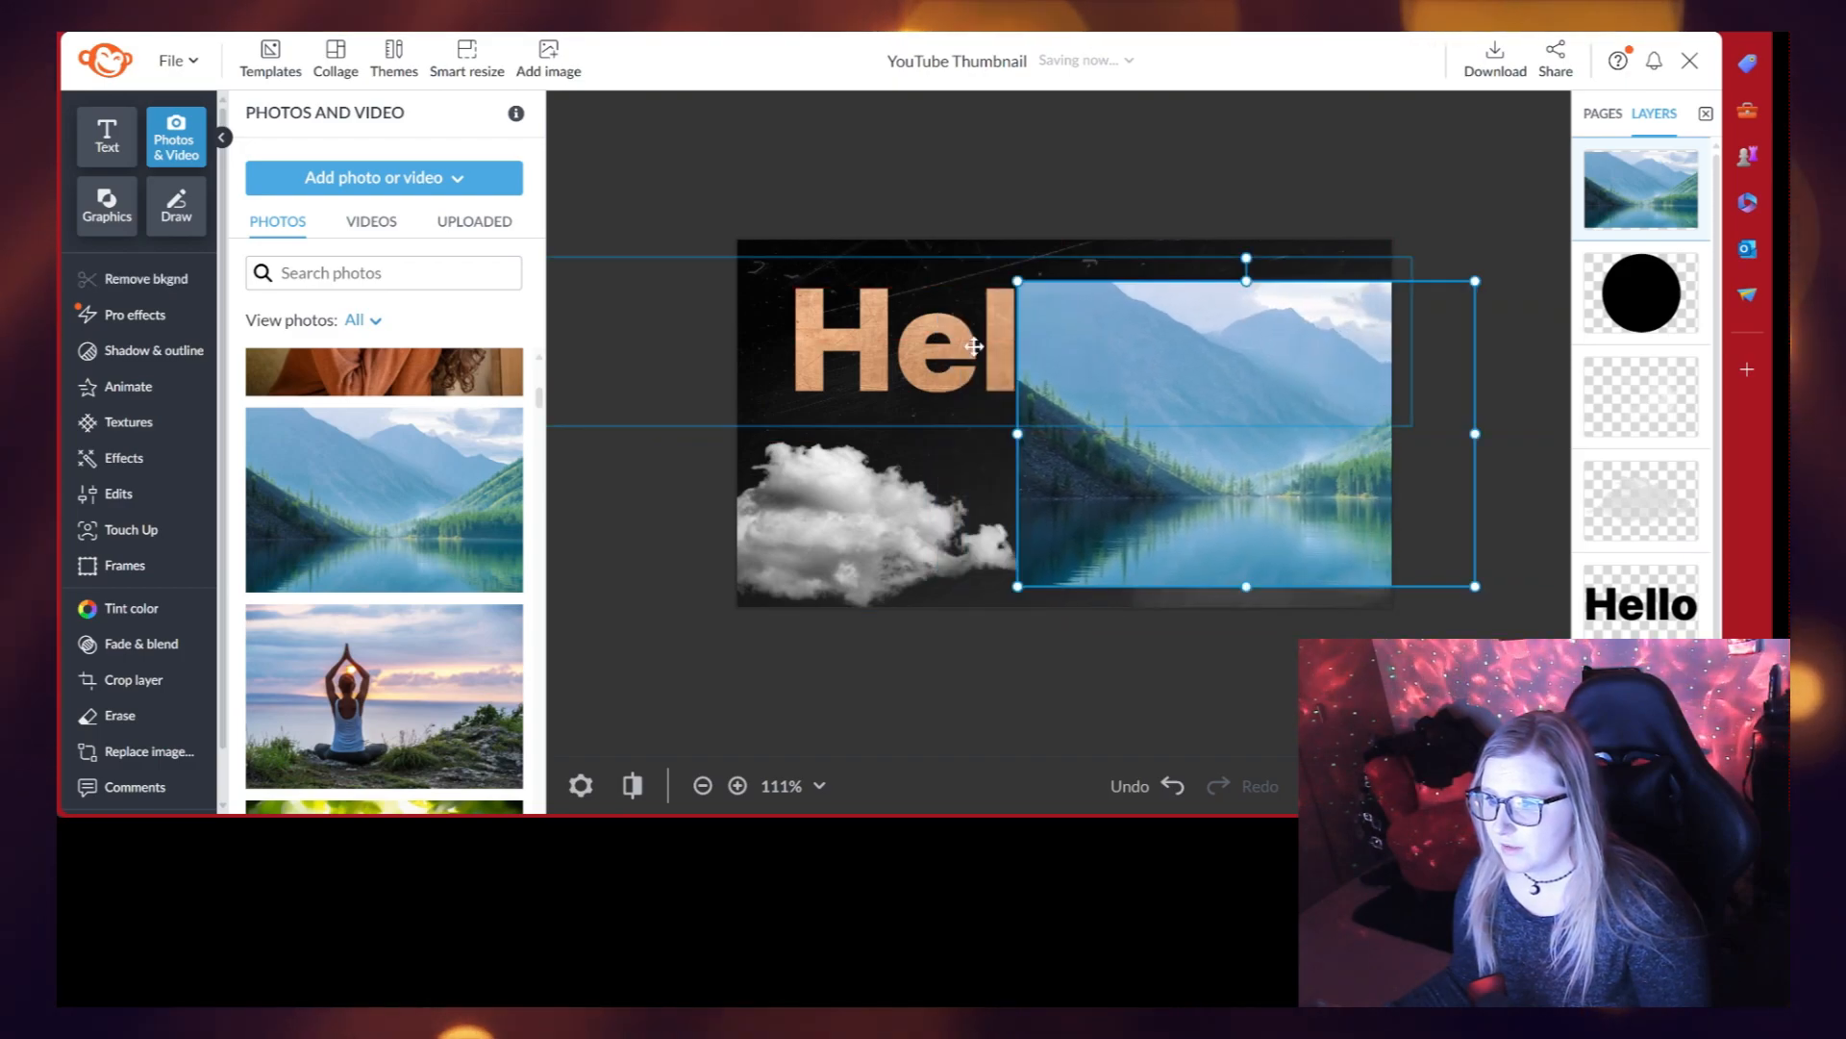
pyautogui.click(856, 322)
pyautogui.rightClick(856, 322)
pyautogui.click(923, 334)
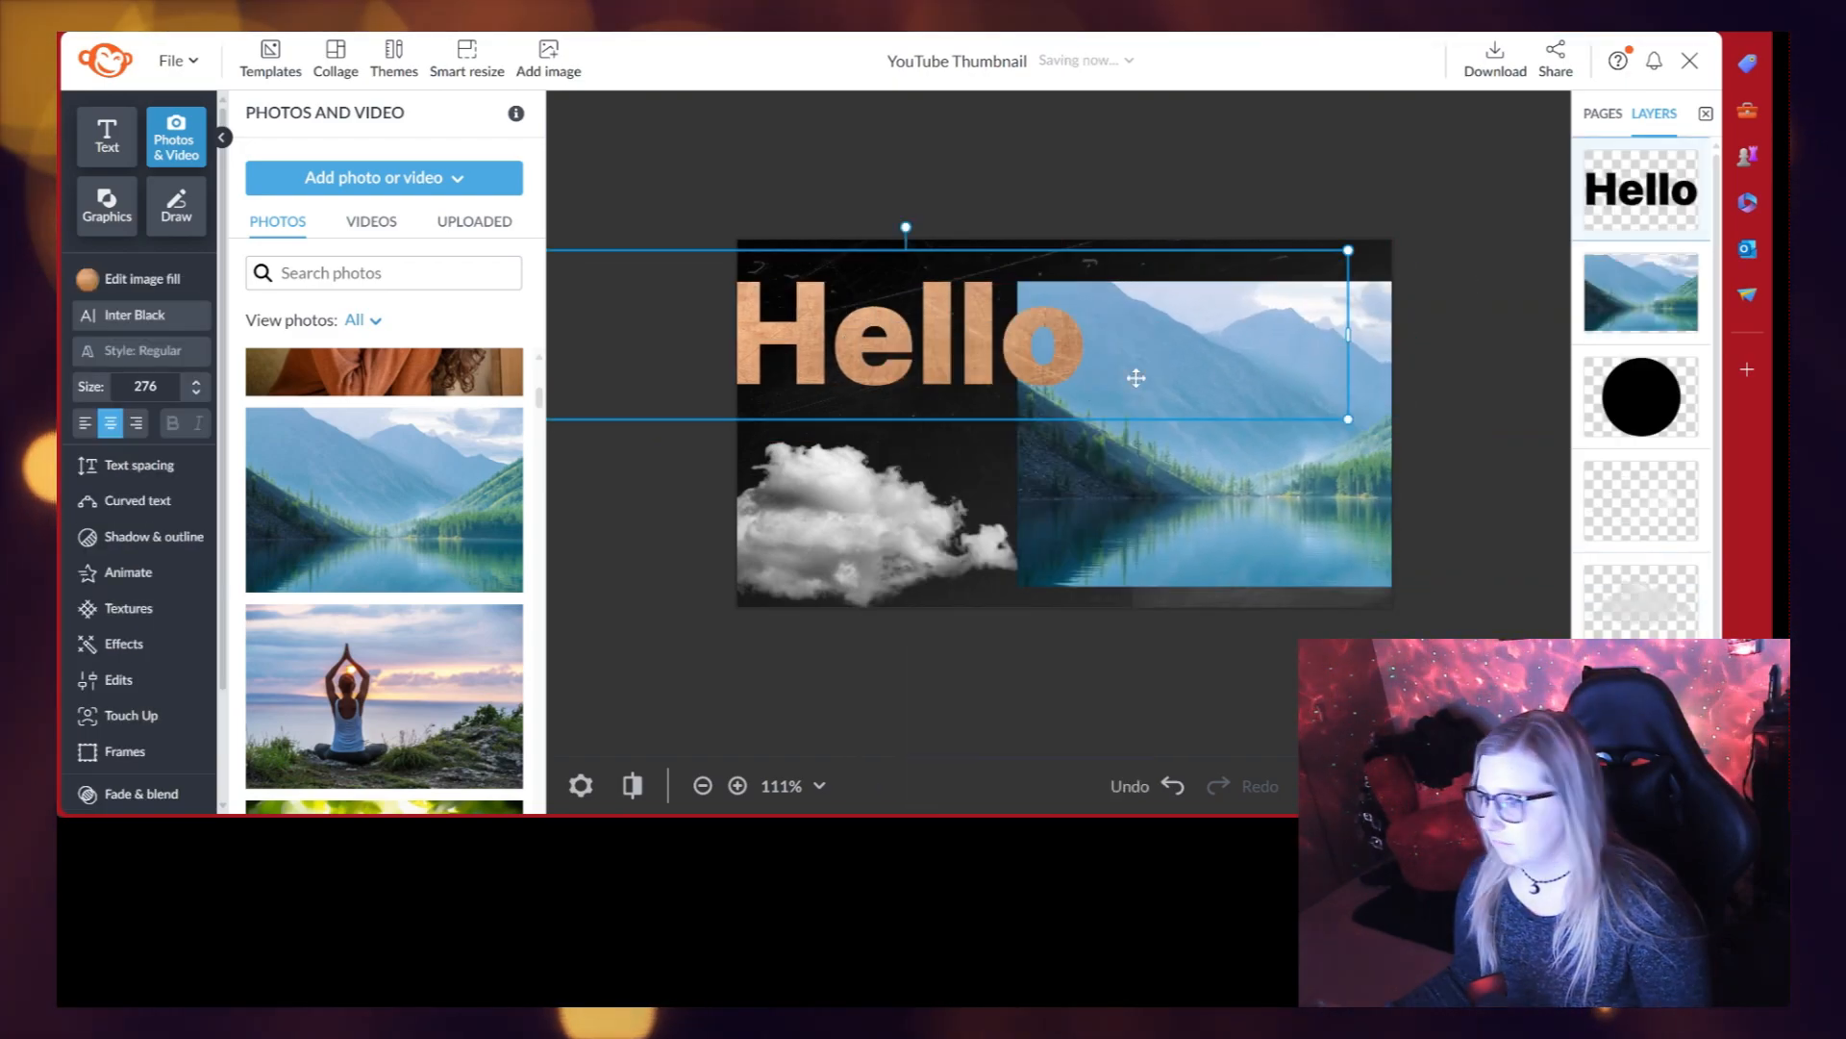
pyautogui.moveTo(1235, 525); pyautogui.dragTo(1160, 514)
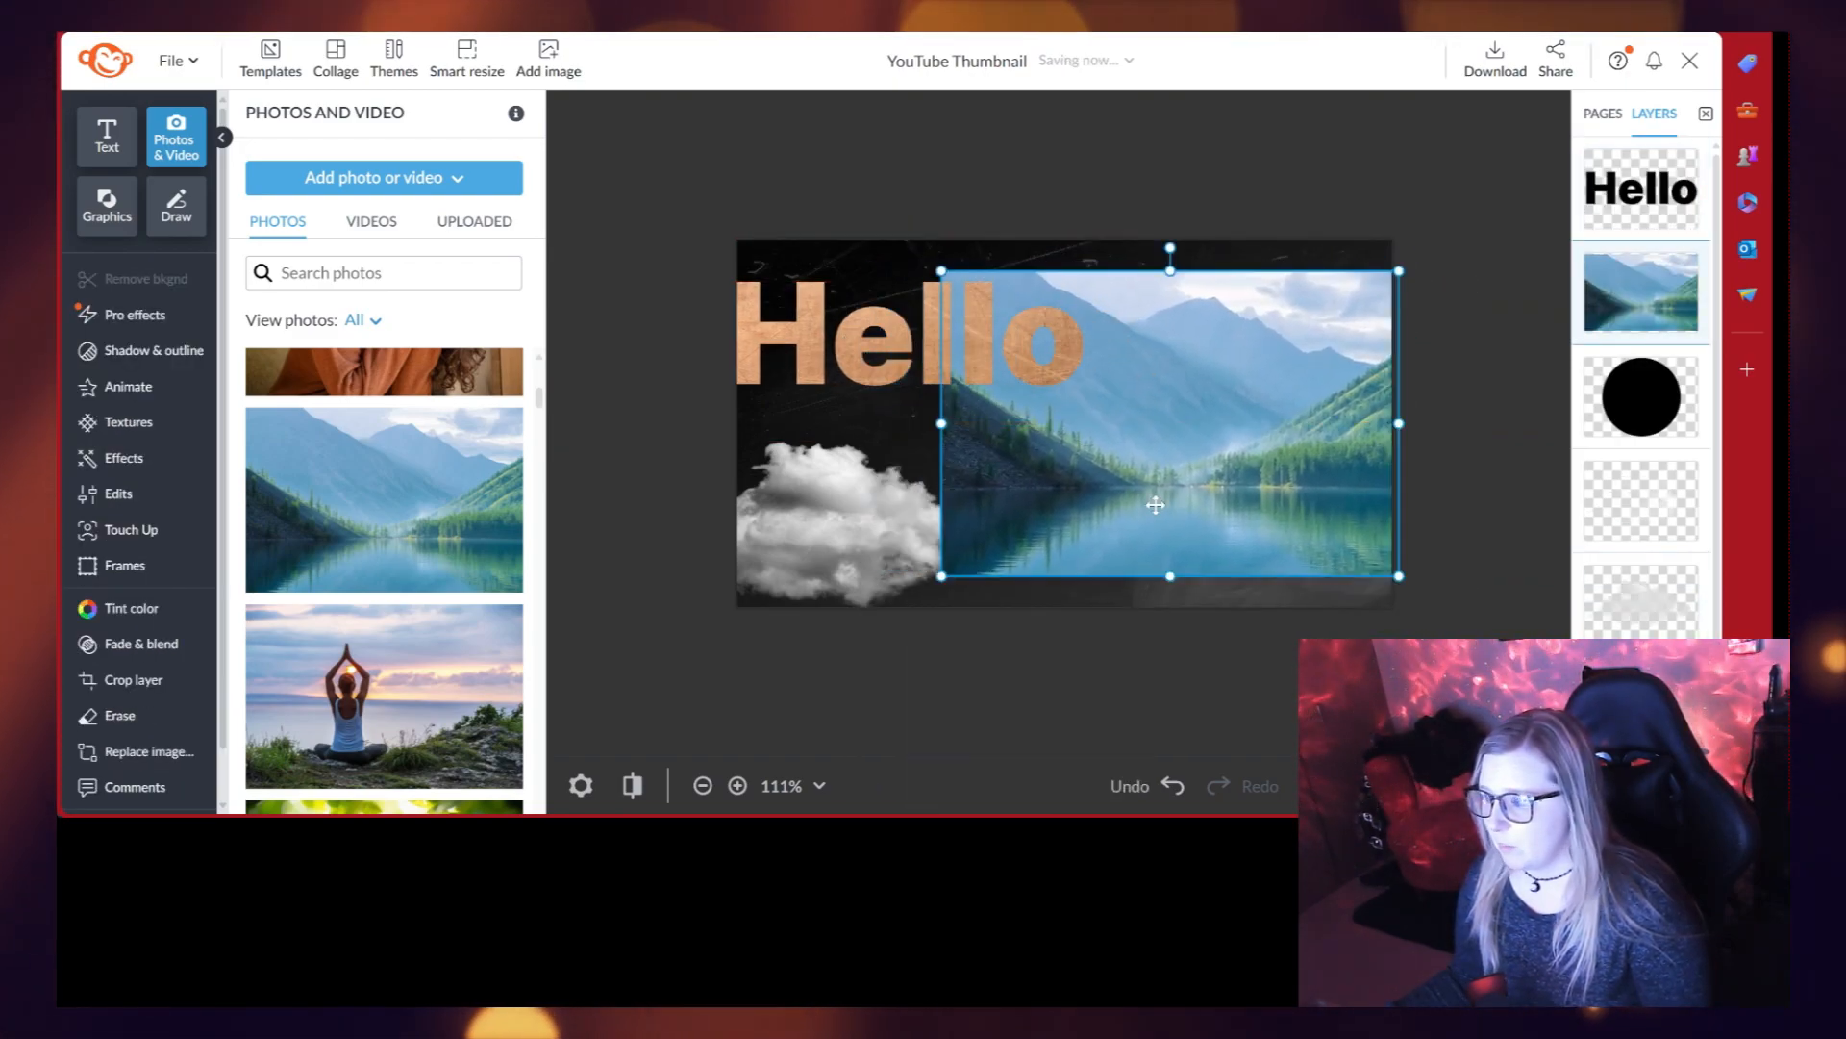
# Step: Add the stock photo of the woman meditating by the sea at sunset to the canvas
pyautogui.scroll(-2, 673, 532)
pyautogui.scroll(-10, 385, 577)
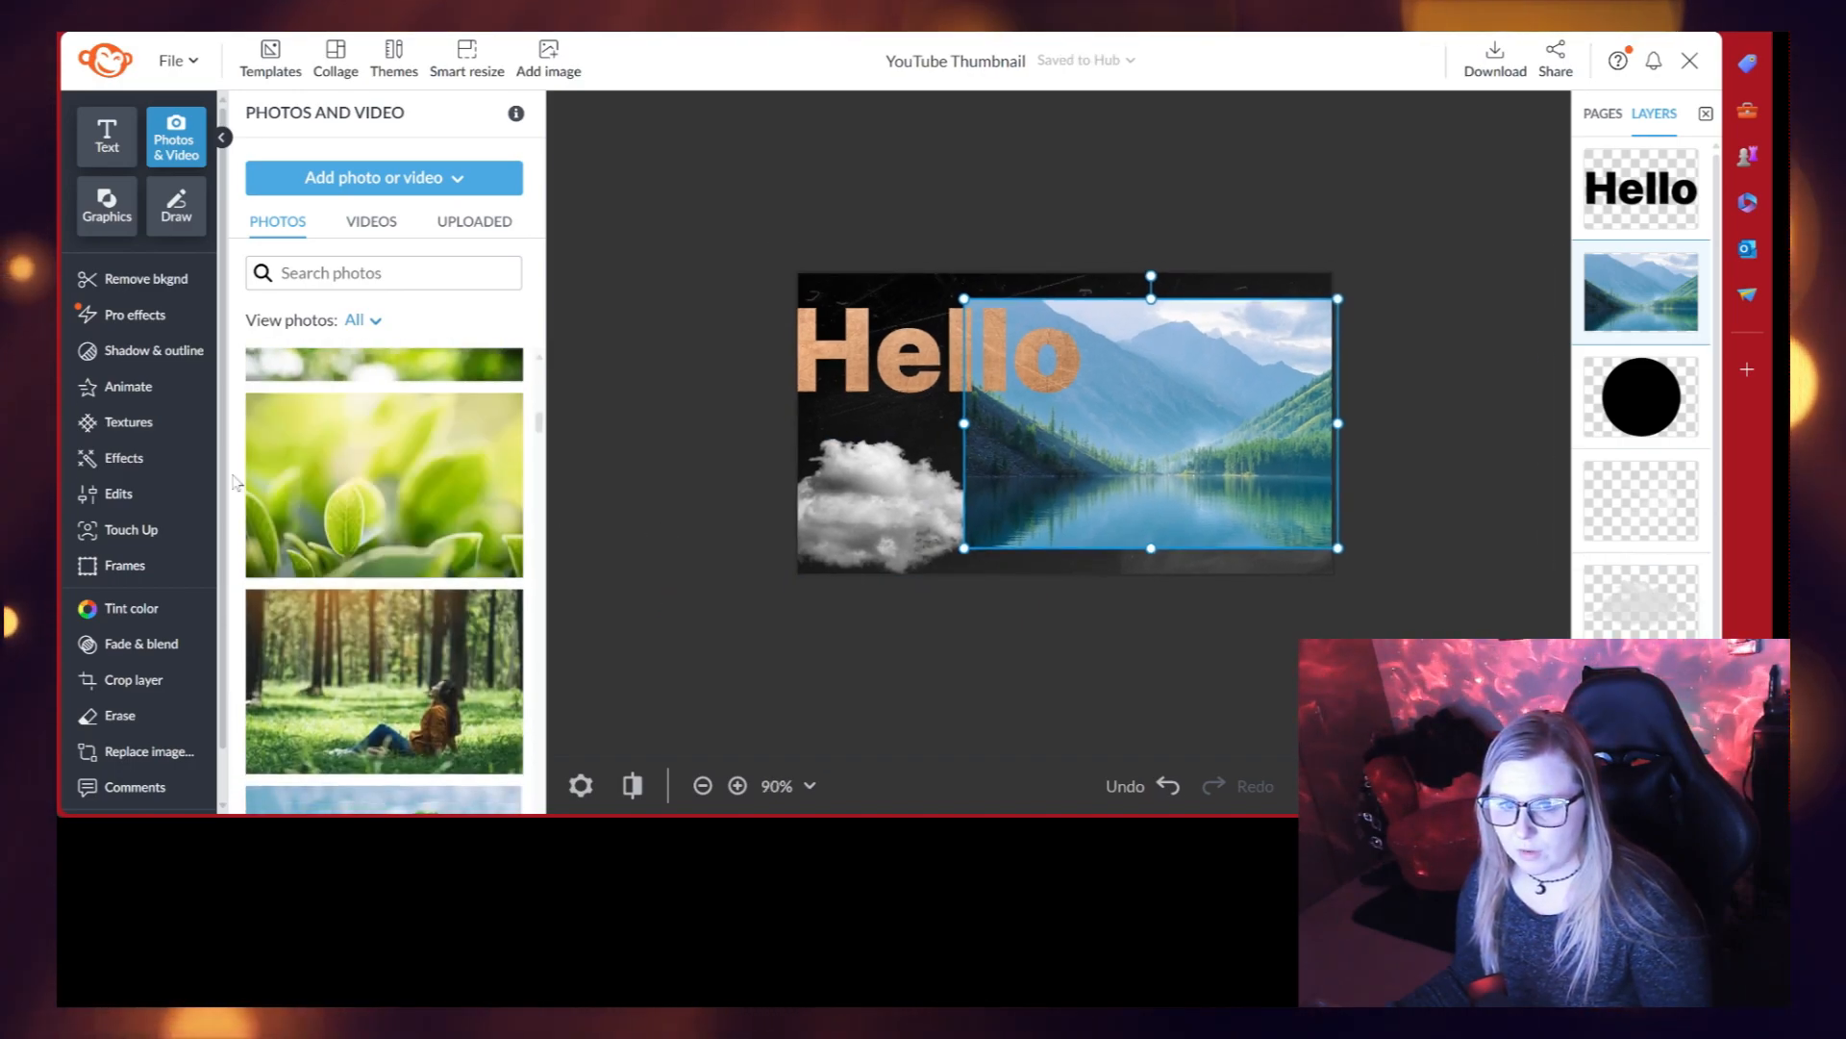
pyautogui.scroll(5, 289, 674)
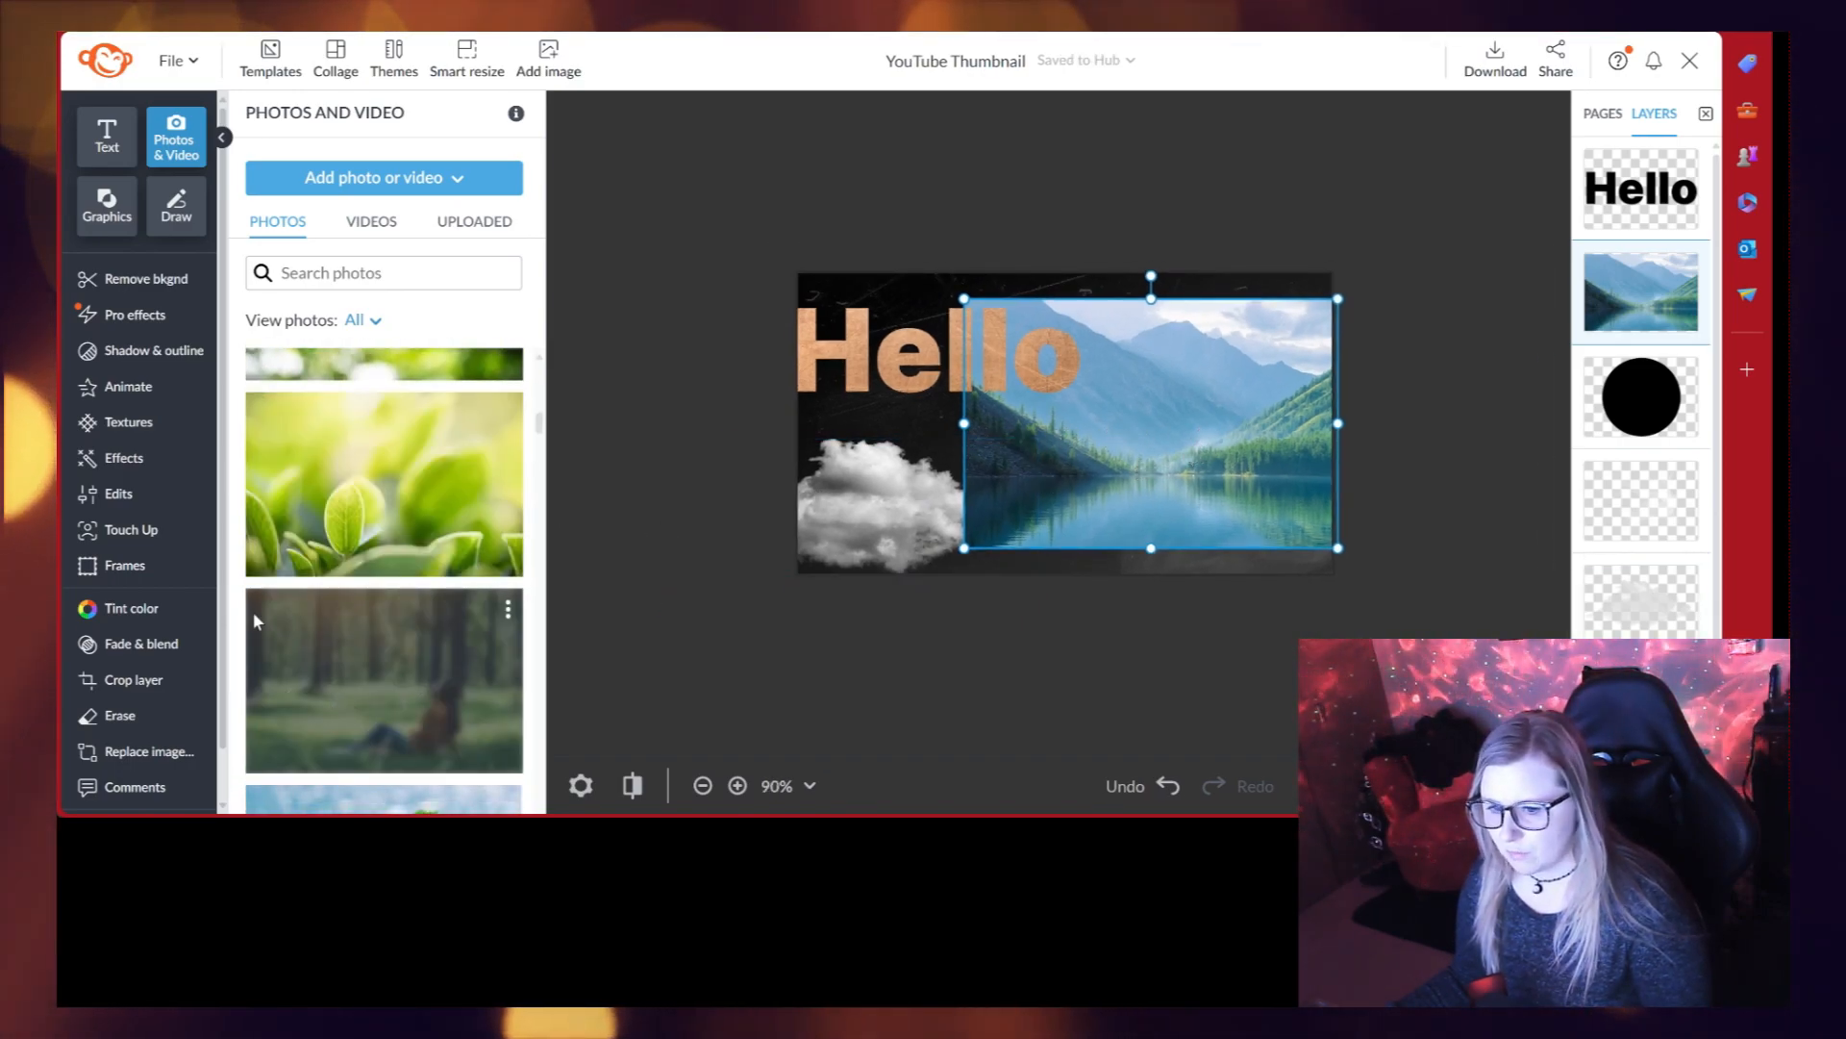
pyautogui.click(426, 583)
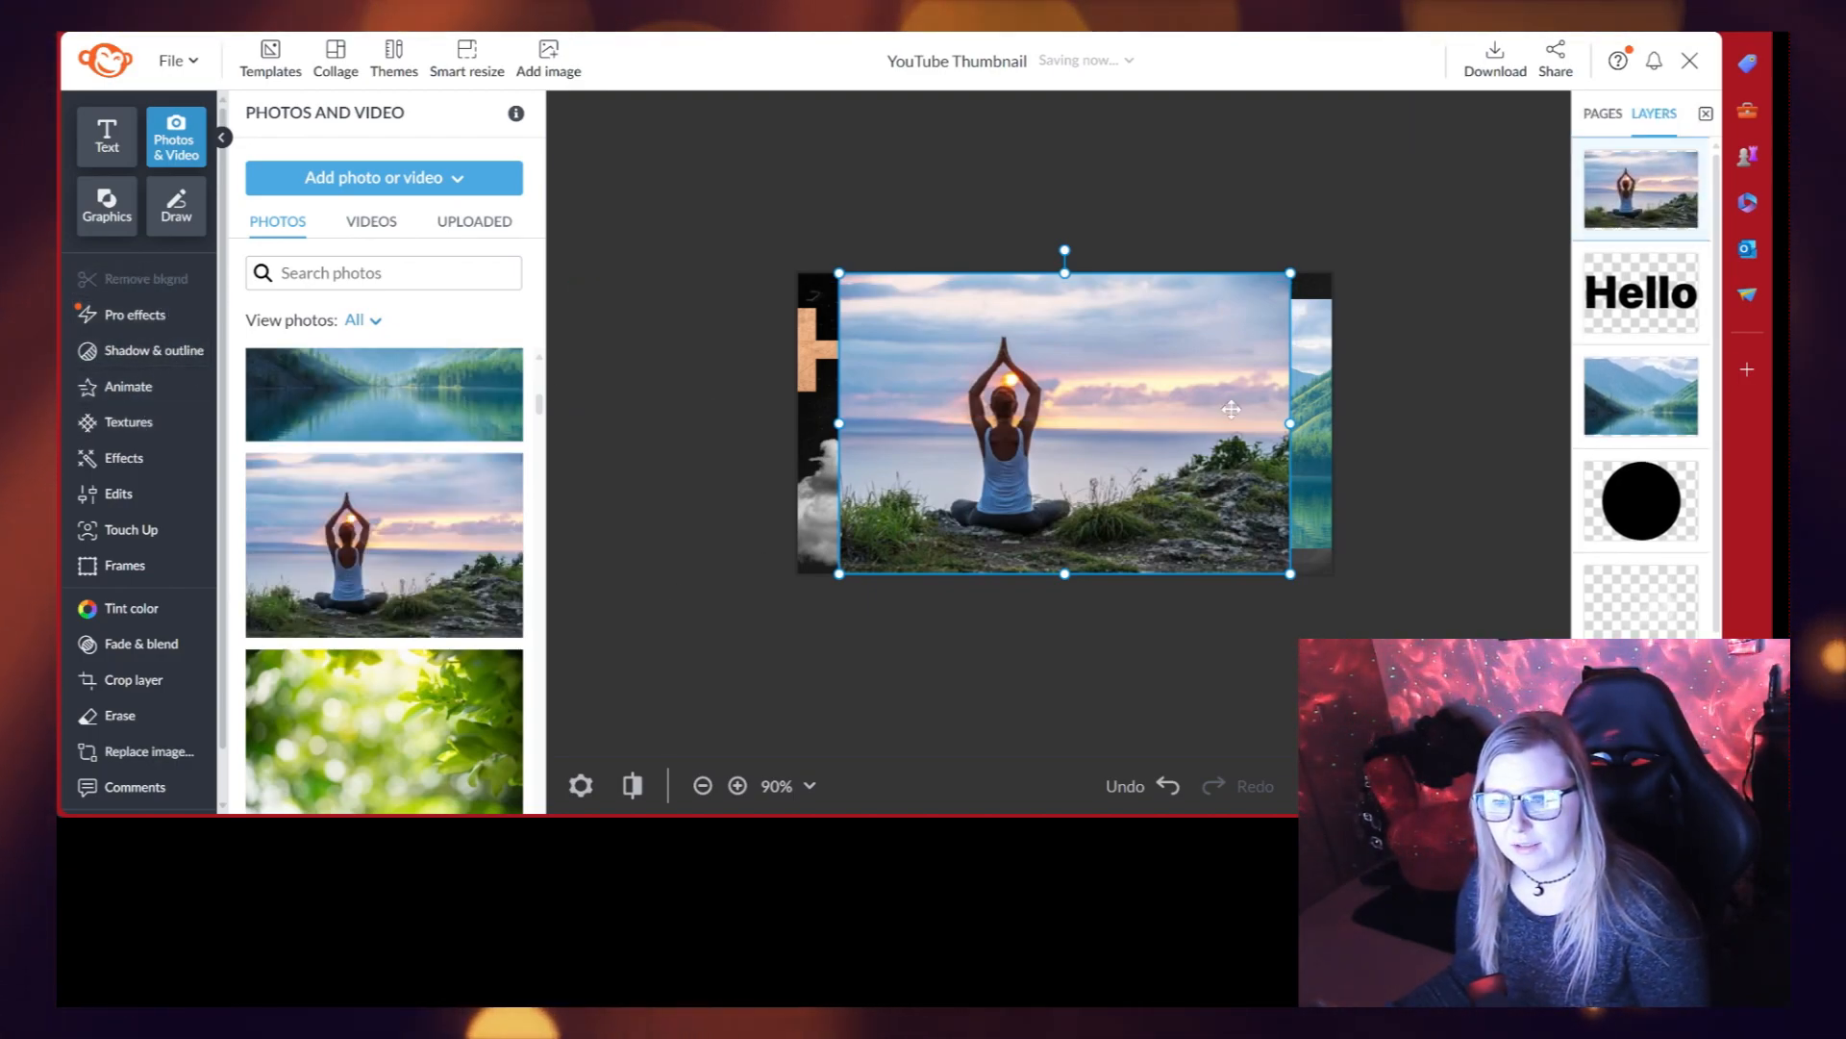
# Step: Remove the background from the meditating woman photo and place the cutout in front of the lake, at the canvas's bottom edge
pyautogui.click(108, 272)
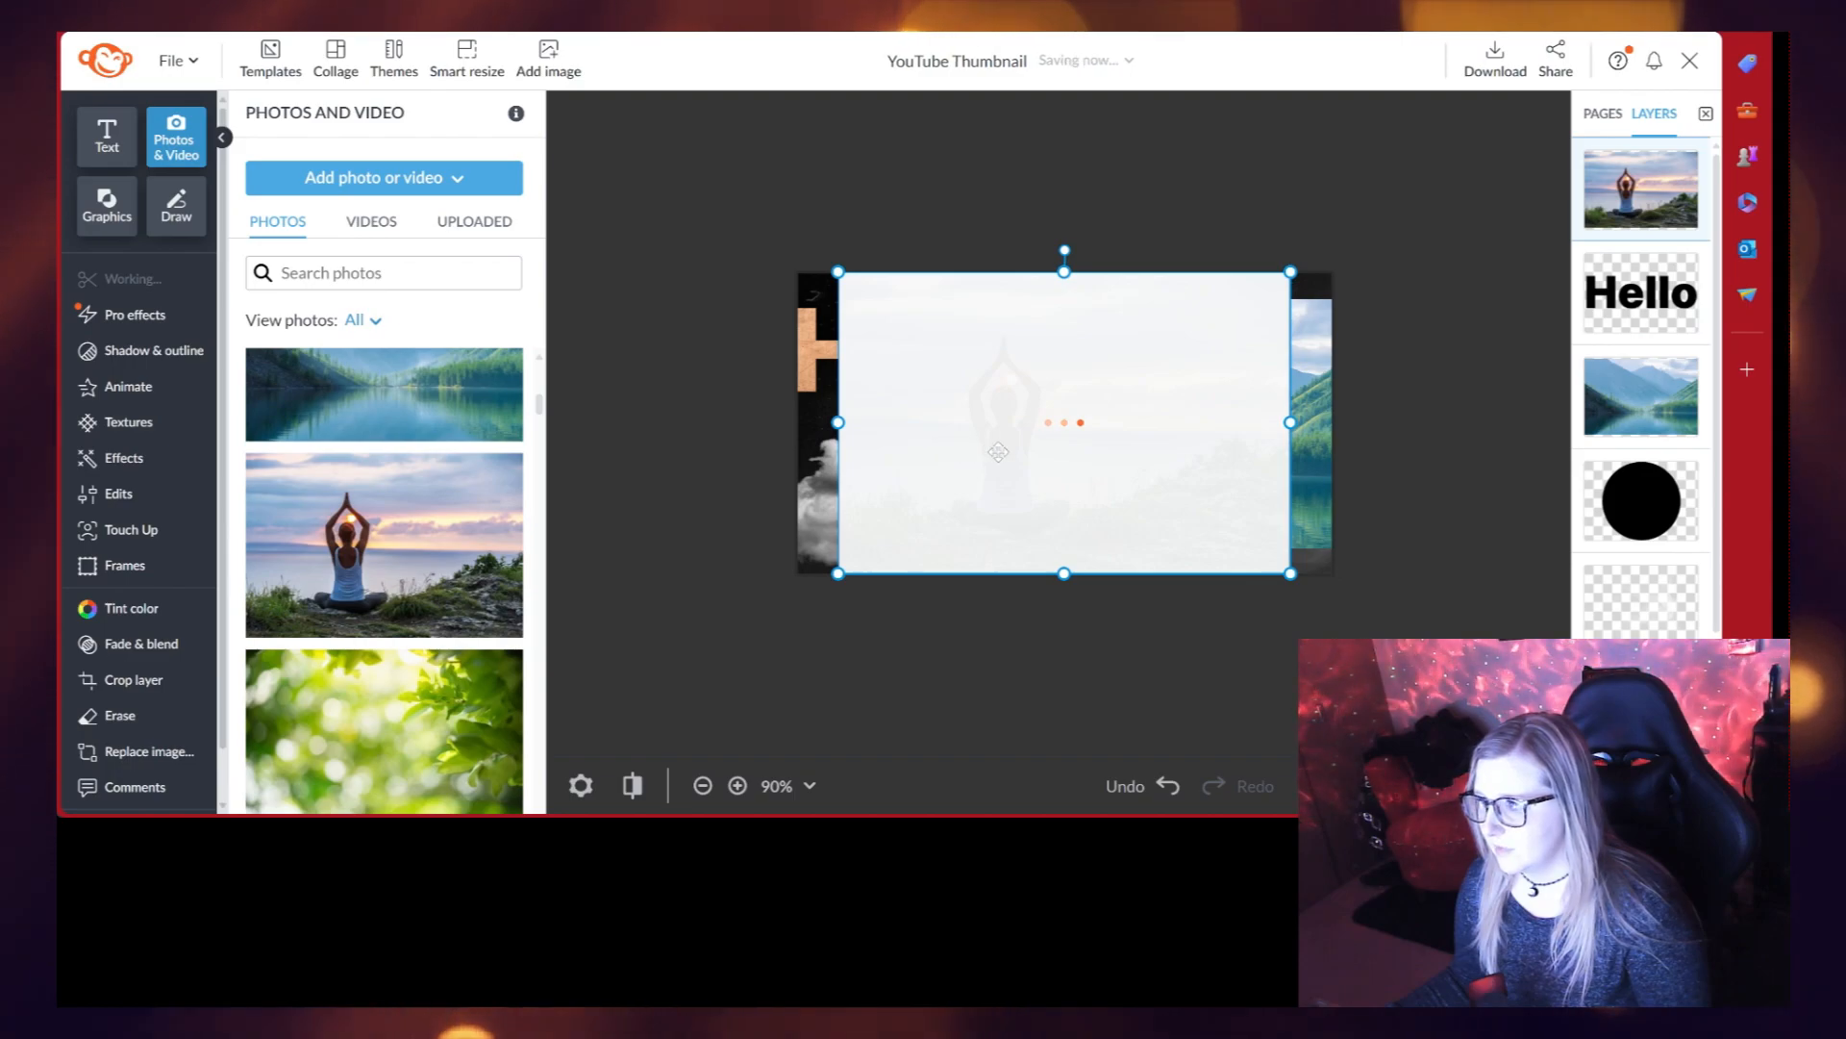
pyautogui.moveTo(1023, 486); pyautogui.dragTo(1145, 549)
pyautogui.click(820, 574)
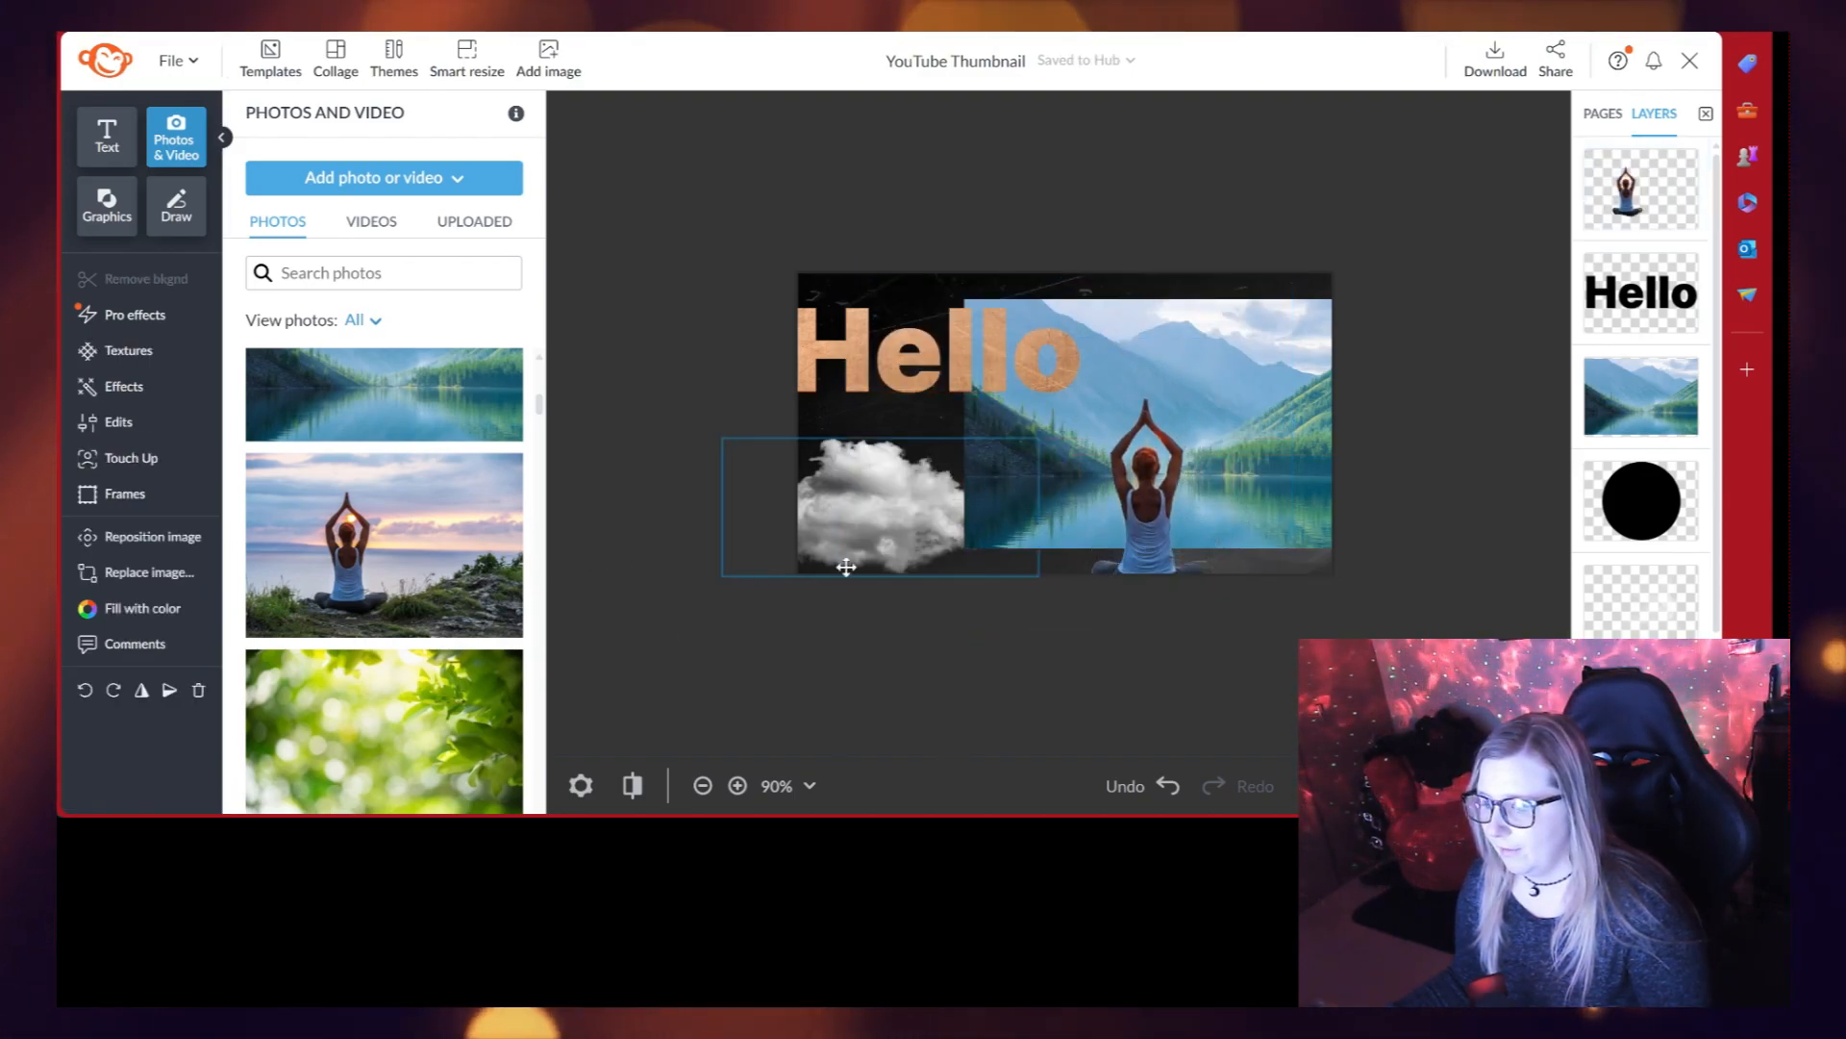
# Step: Move the "Hello" text slightly right over the lake photo and review the available canvas, basic and advanced edits
pyautogui.moveTo(1116, 358); pyautogui.dragTo(1166, 355)
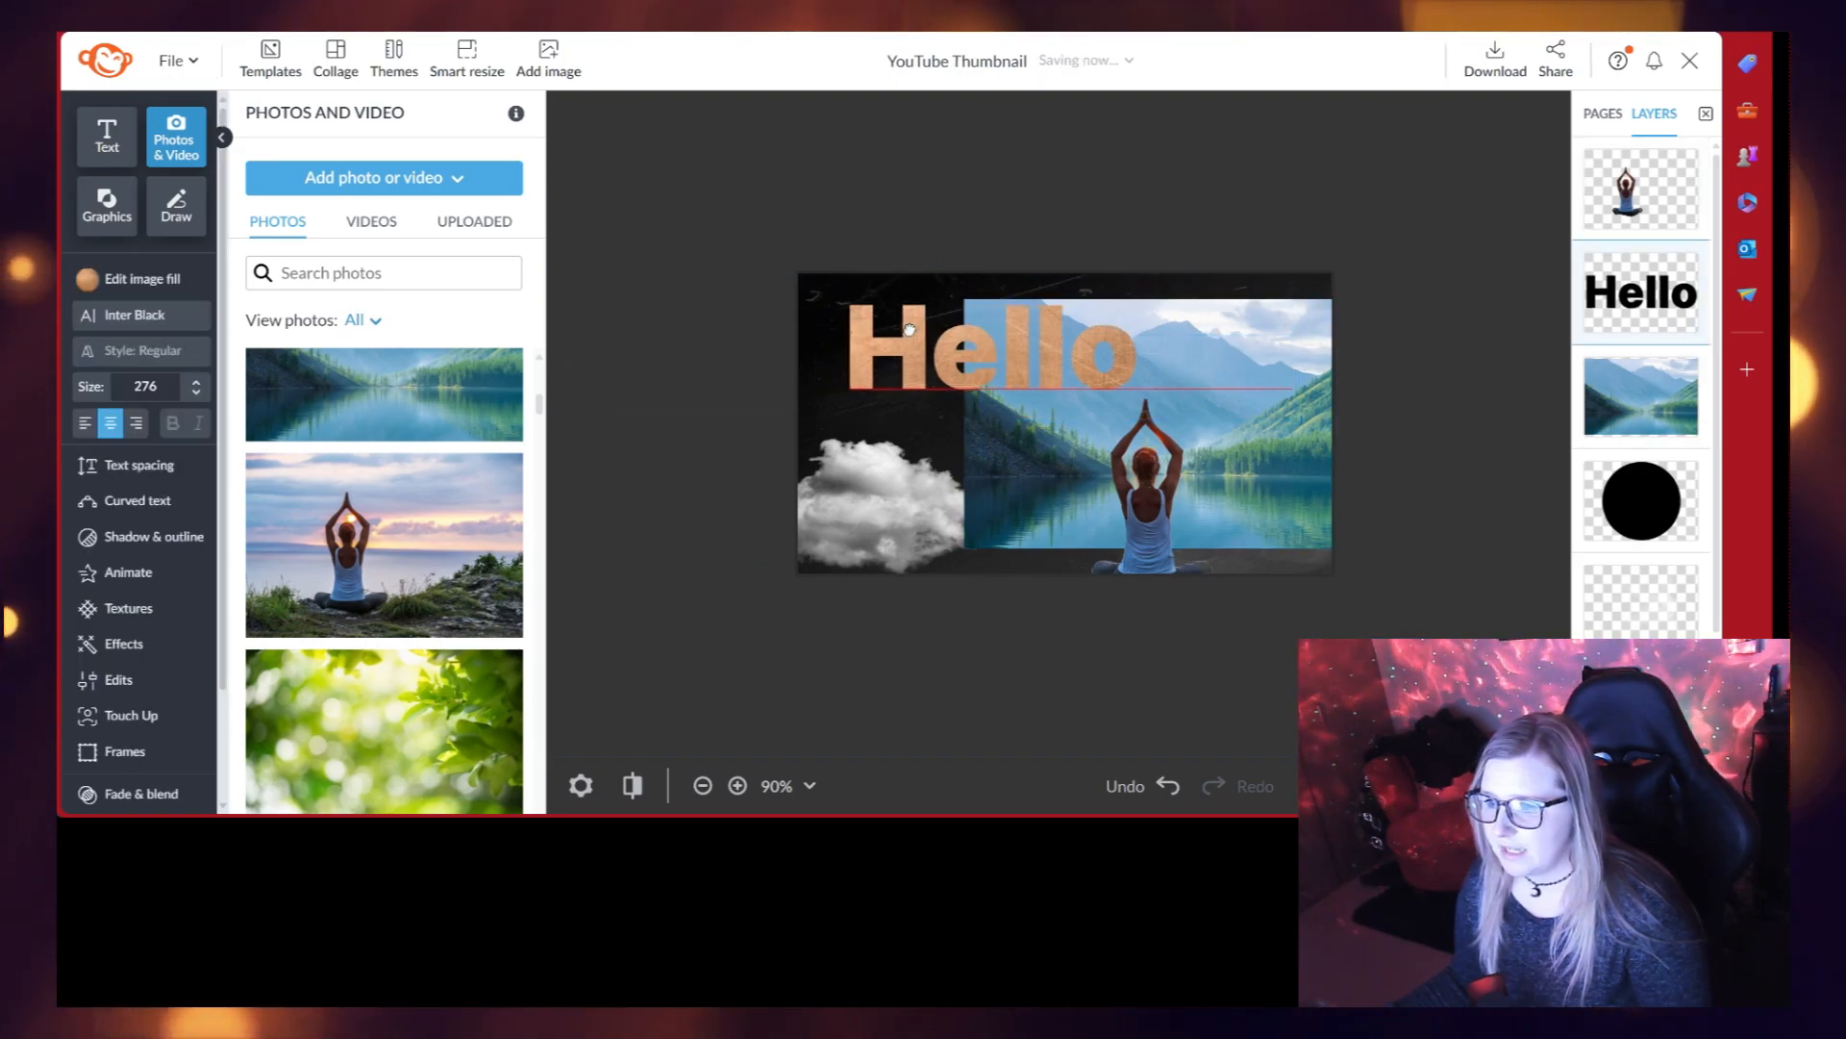
pyautogui.scroll(-2, 173, 580)
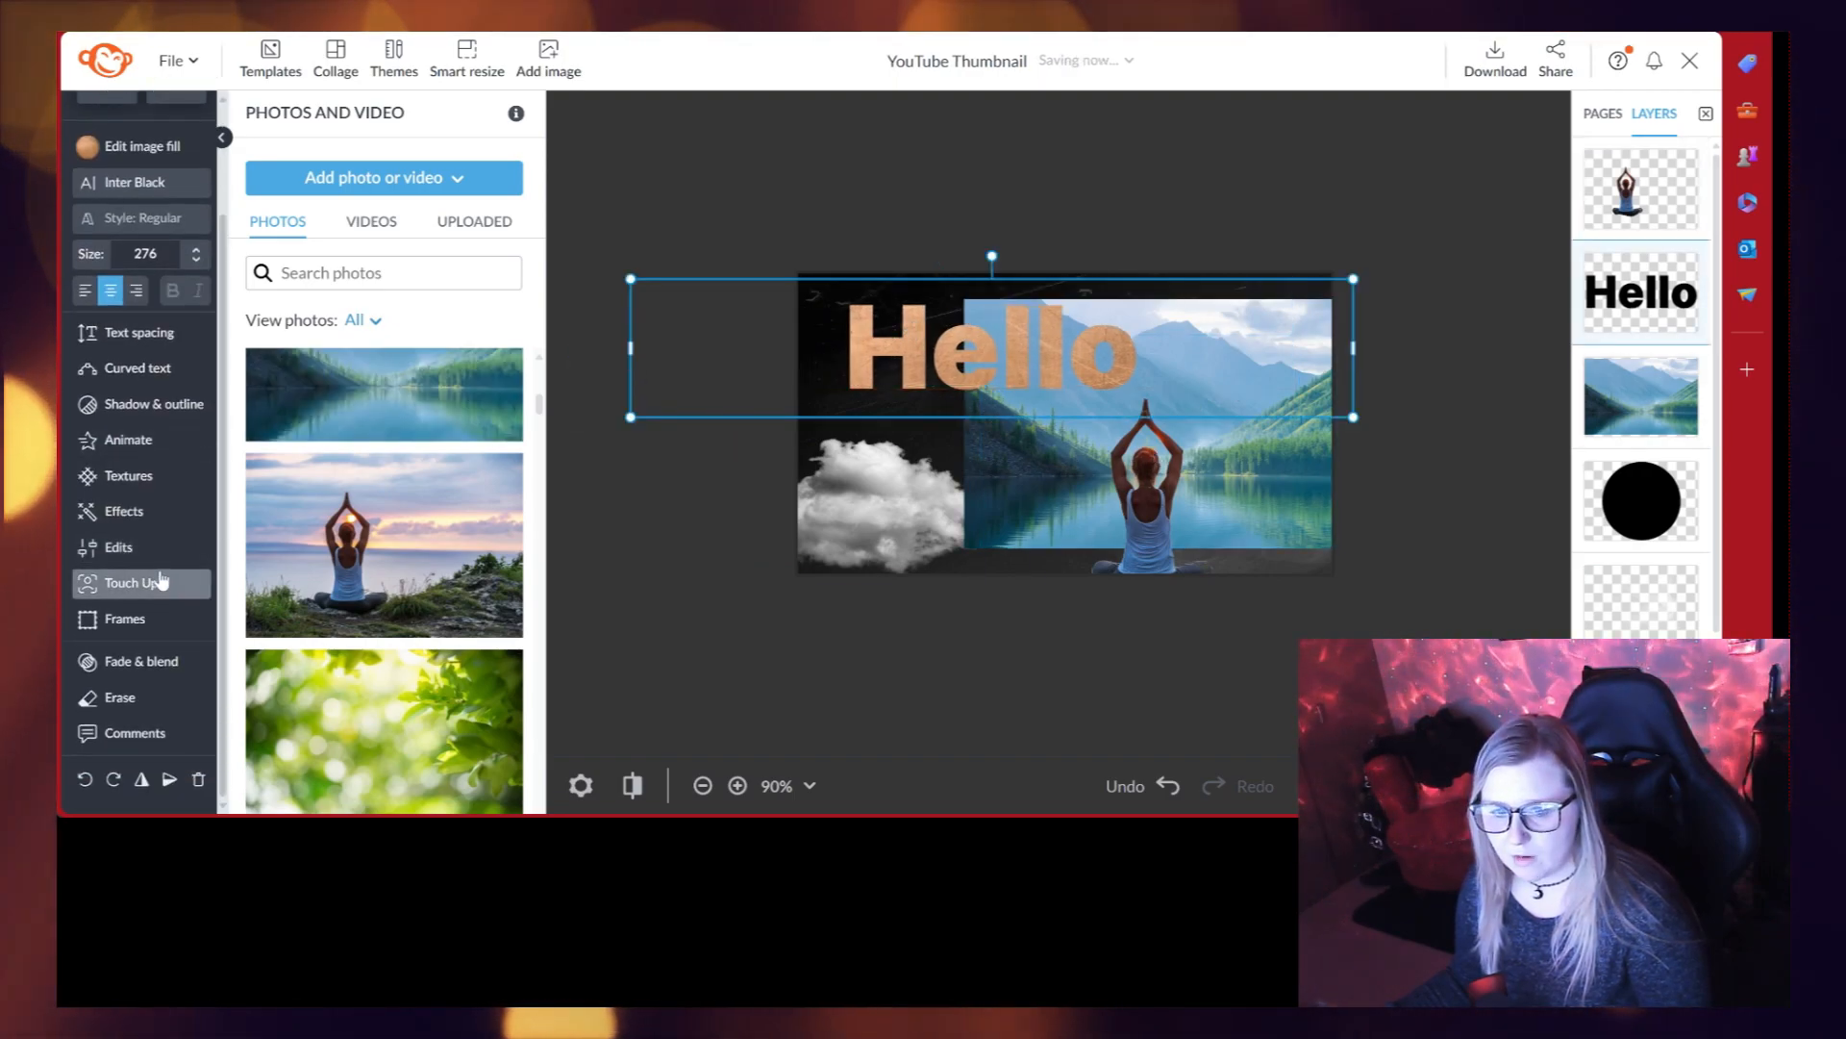
pyautogui.click(116, 547)
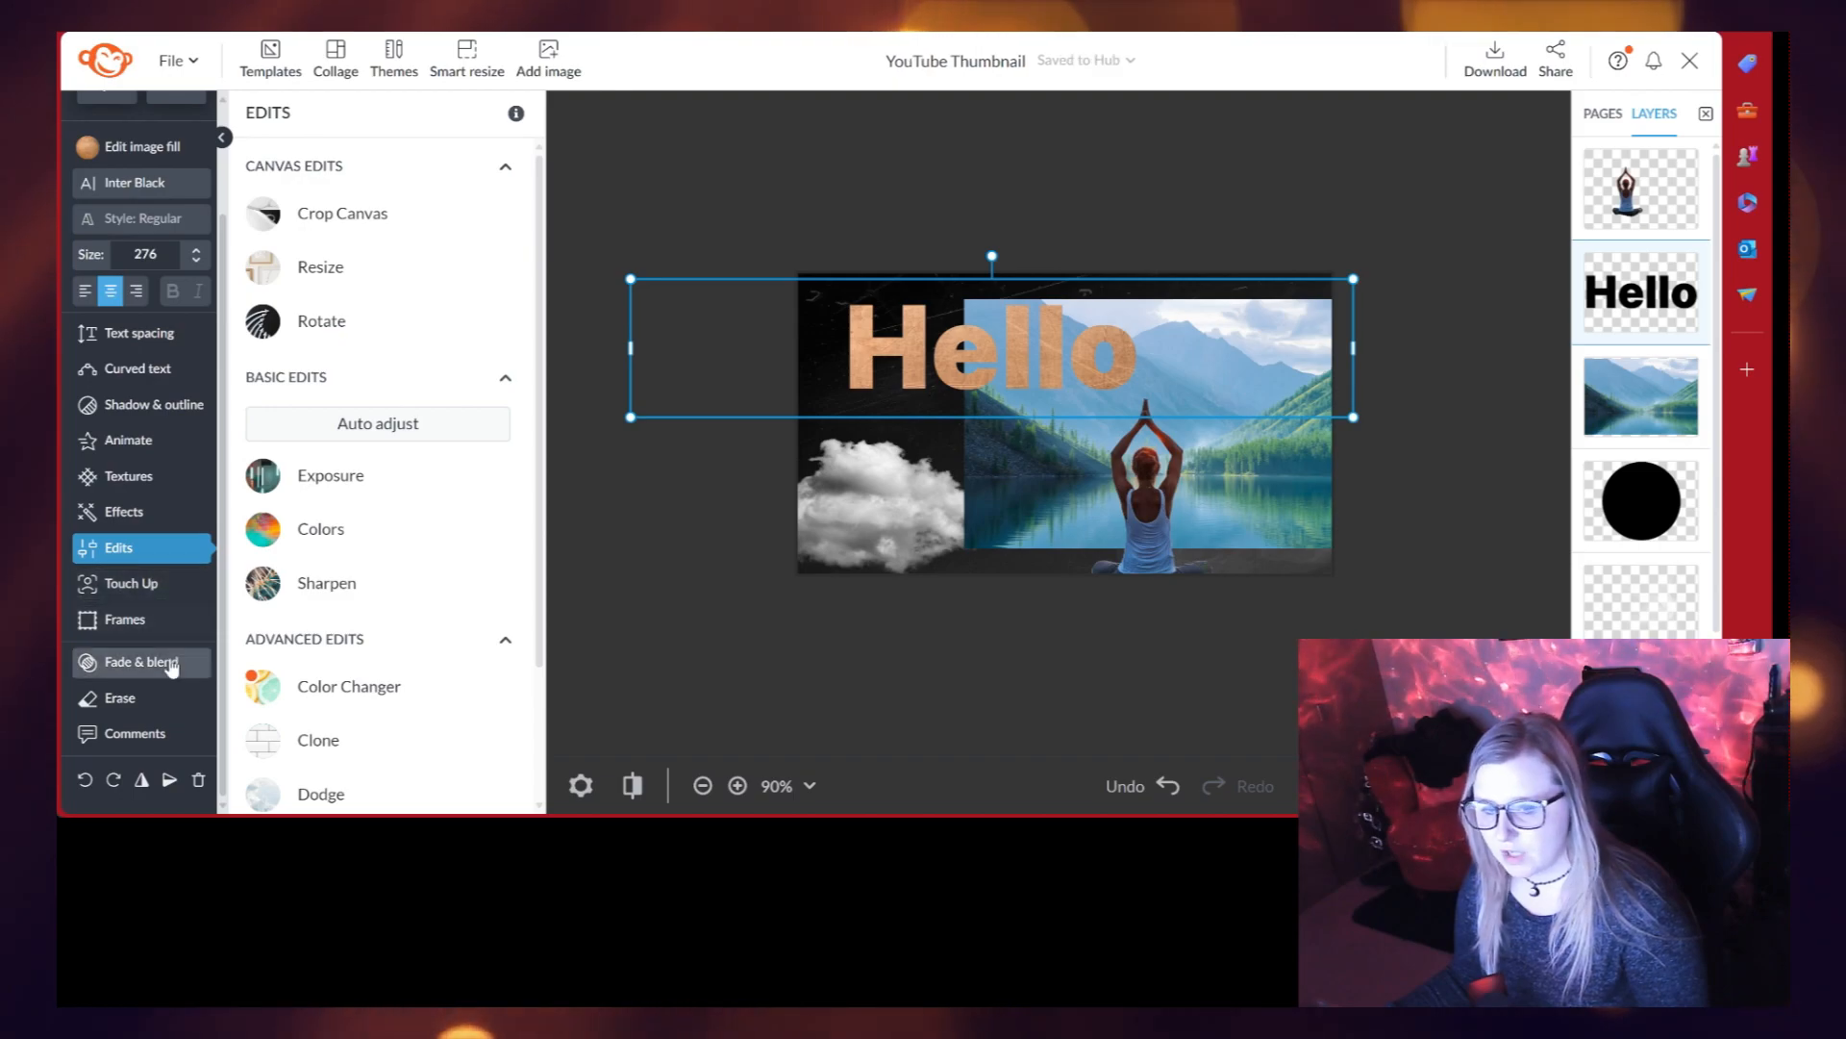
pyautogui.scroll(-2, 330, 573)
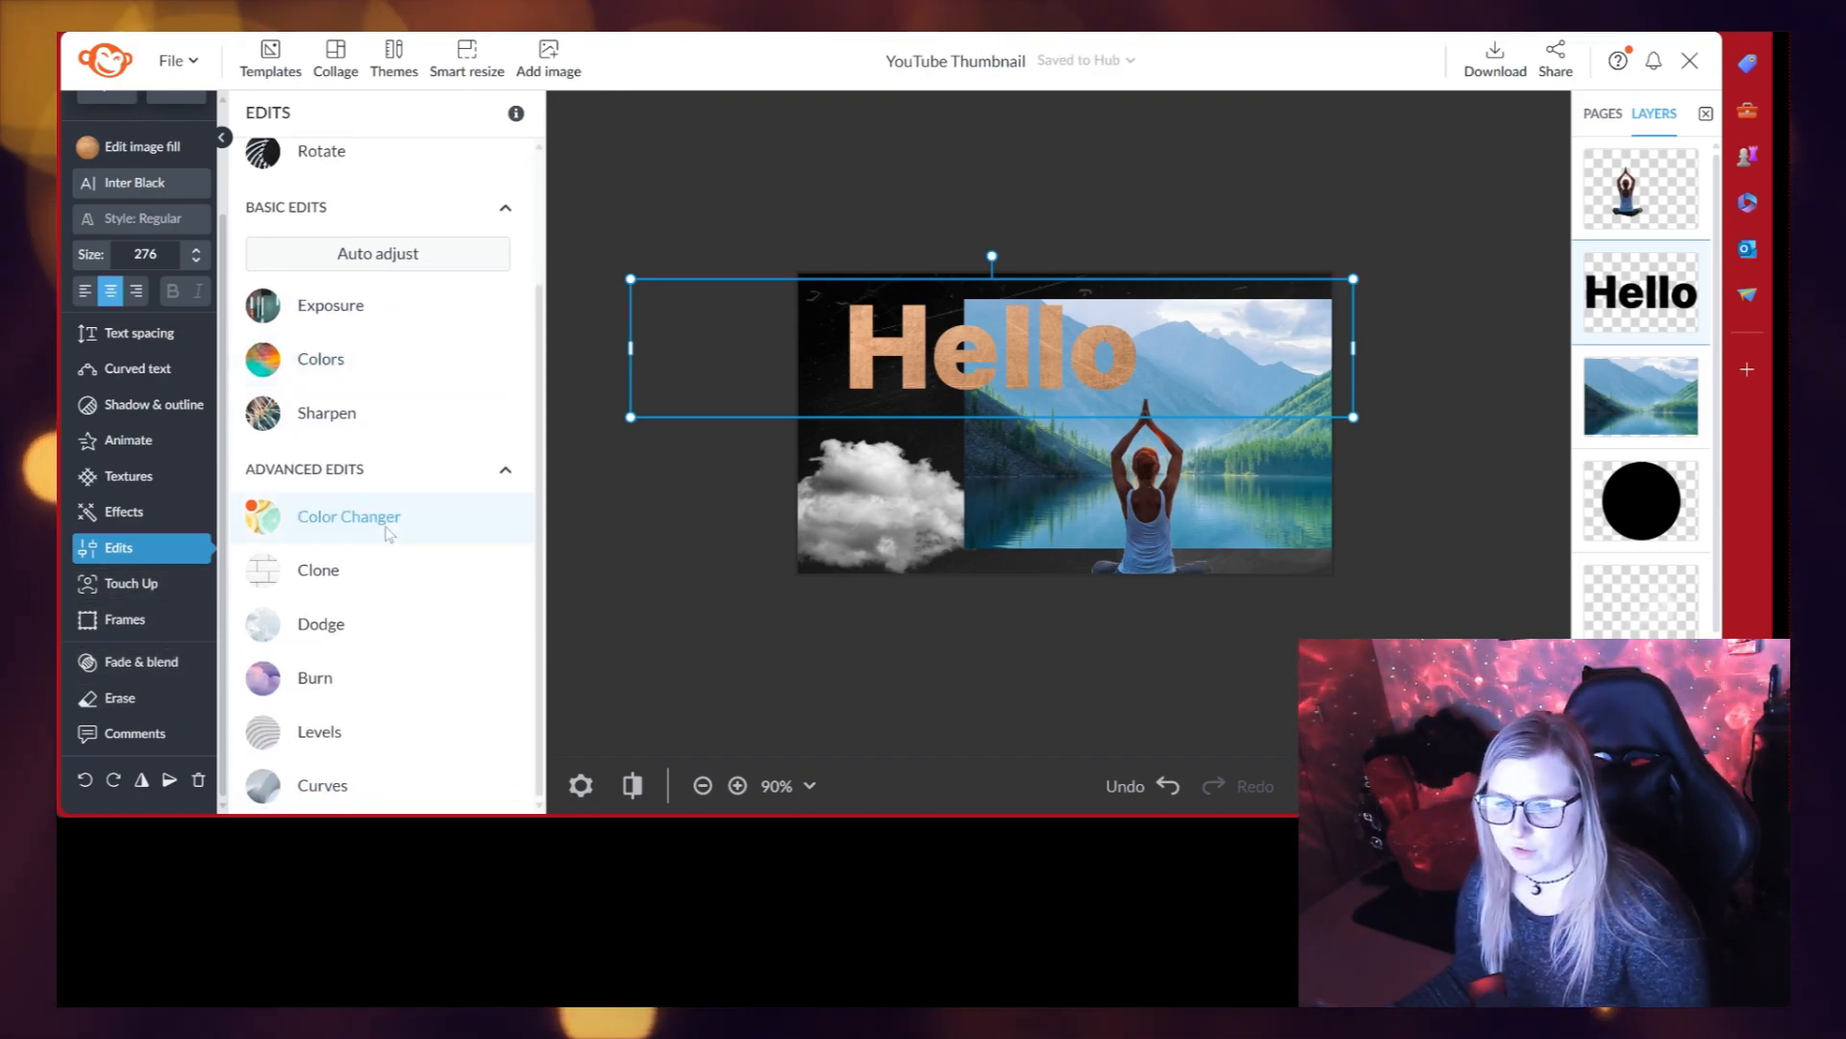
pyautogui.scroll(2, 375, 529)
pyautogui.scroll(2, 135, 274)
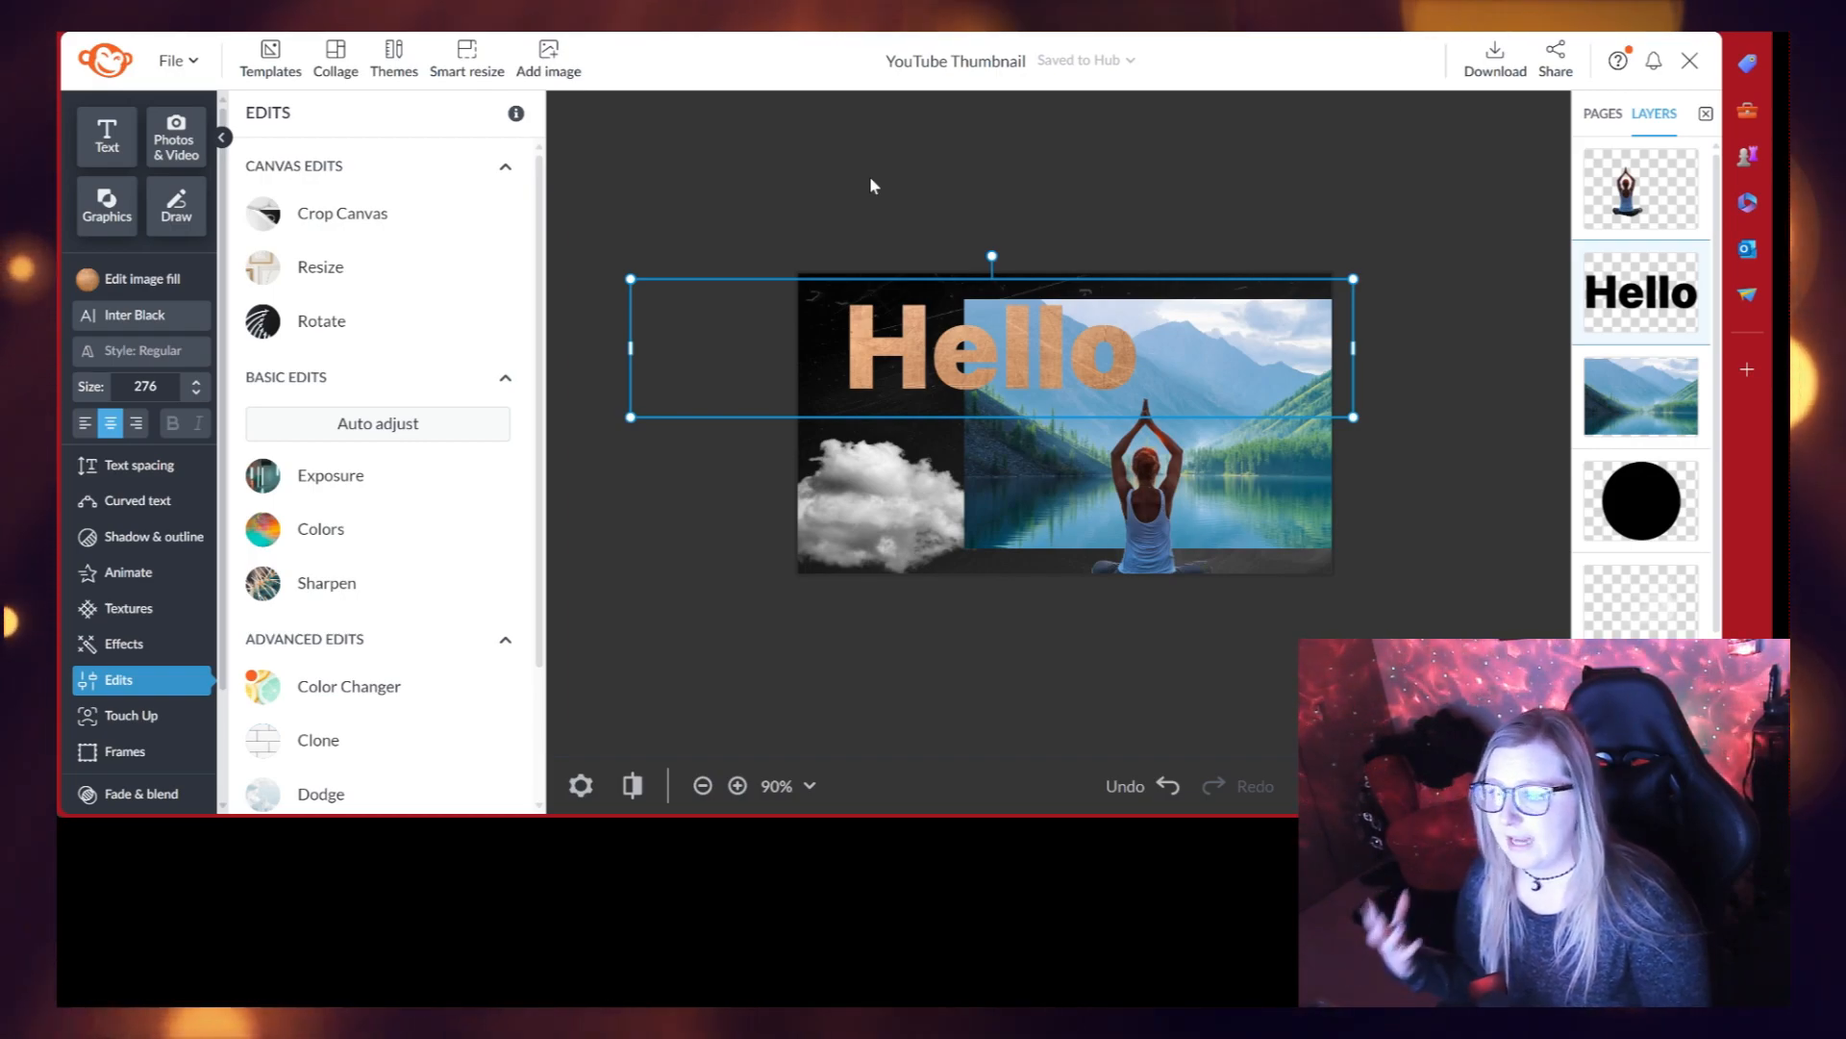
pyautogui.click(1329, 197)
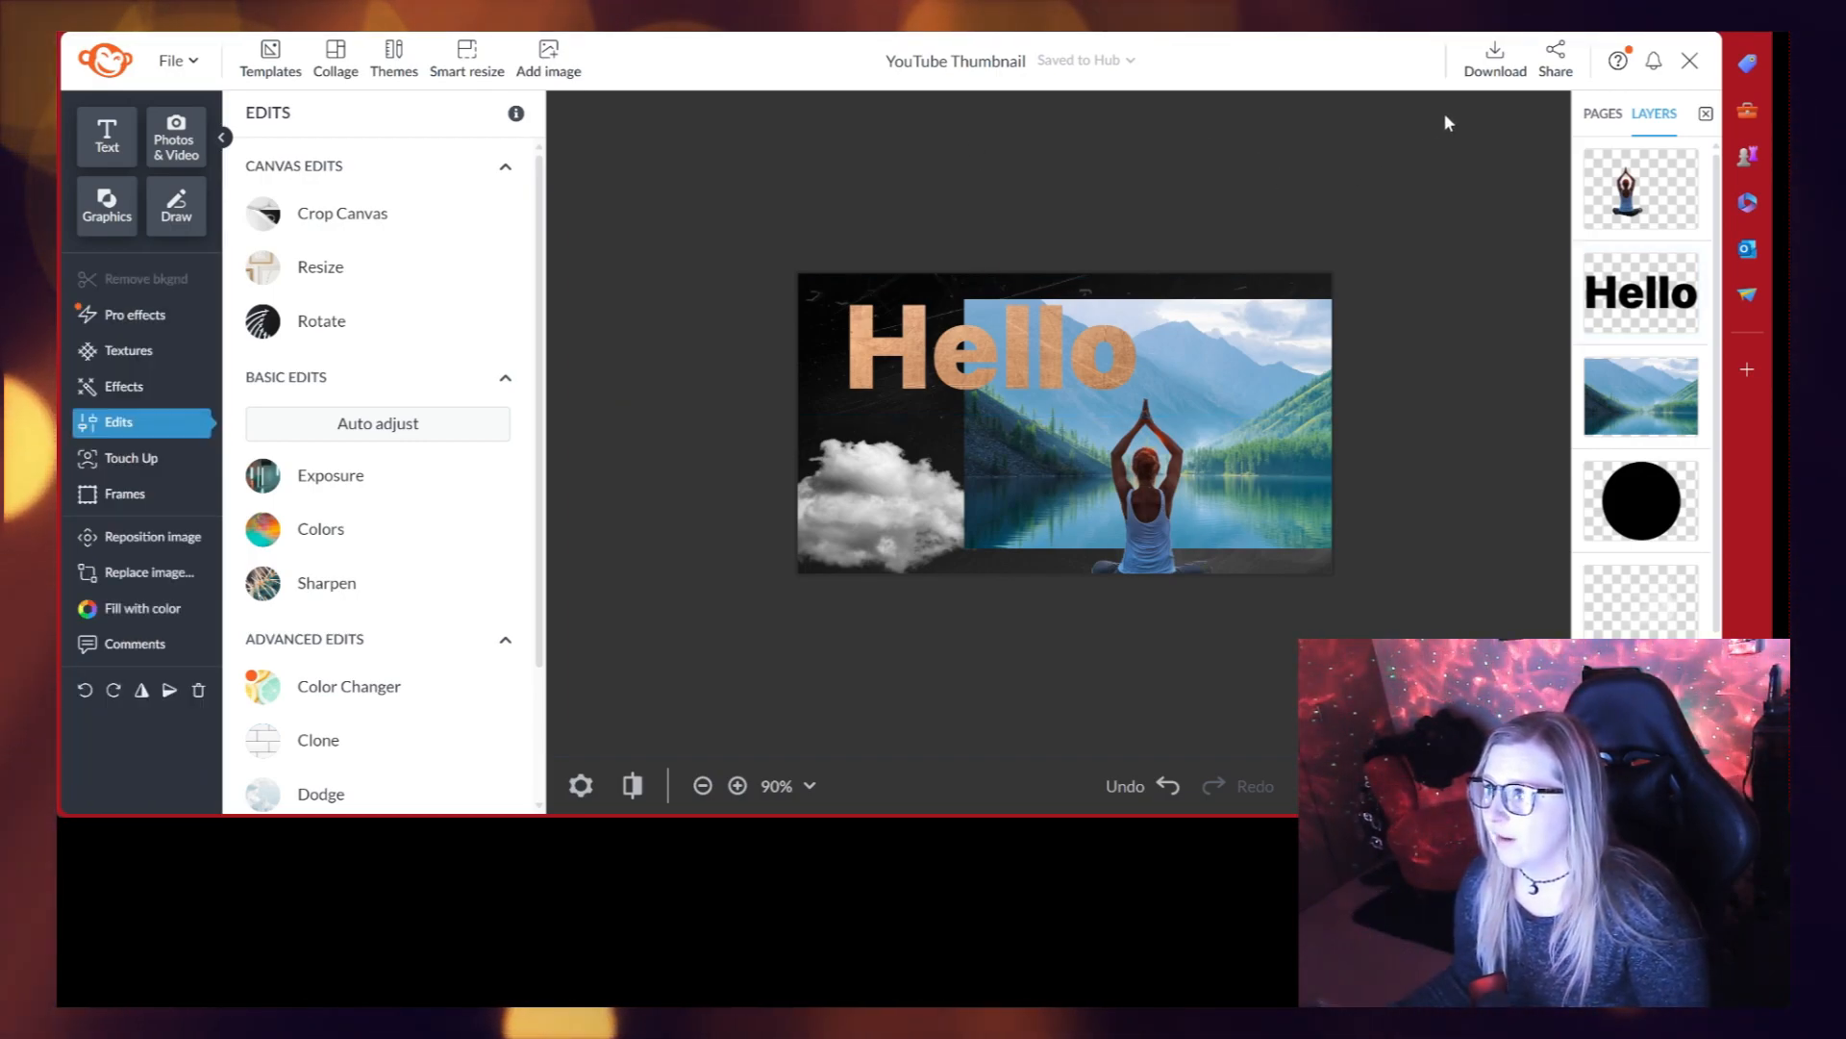